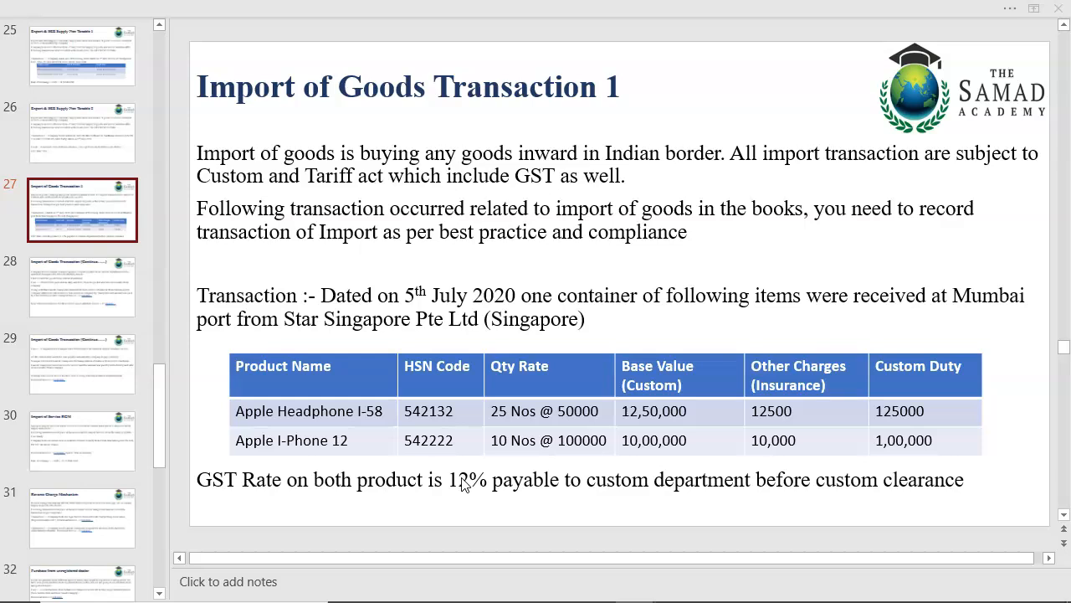
- Switch to the Topics workbook in Excel and look over the Case A and Case B flowcharts on Sheet2
key(alt+Tab)
key(alt+Tab)
key(alt+Tab)
key(alt+Tab)
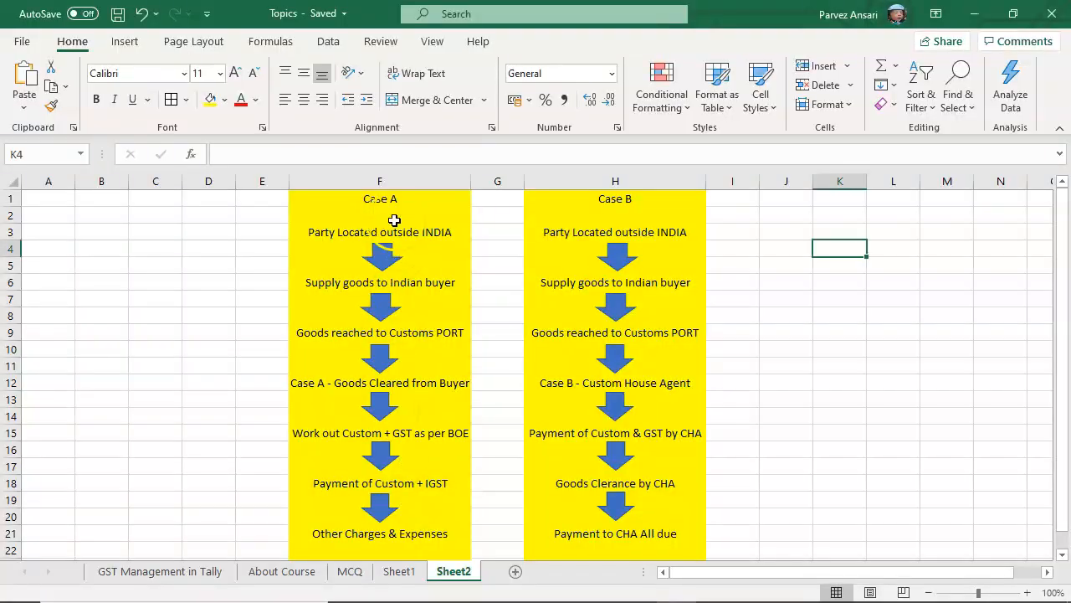
click(378, 180)
click(636, 181)
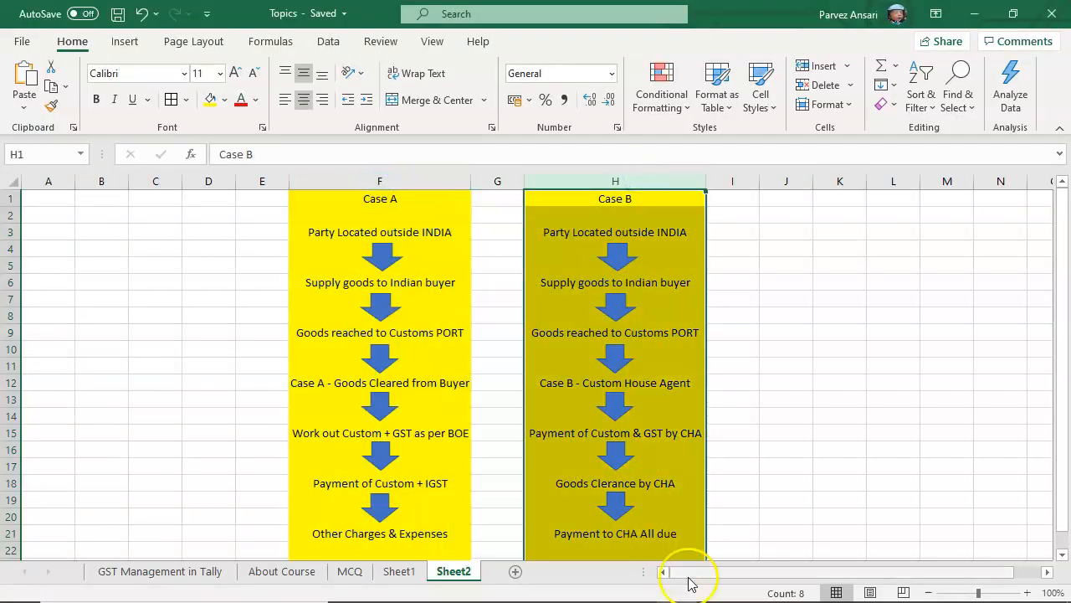
- Examine each stage of the Case A import flow in column F, from the party outside India to other charges and expenses
click(383, 176)
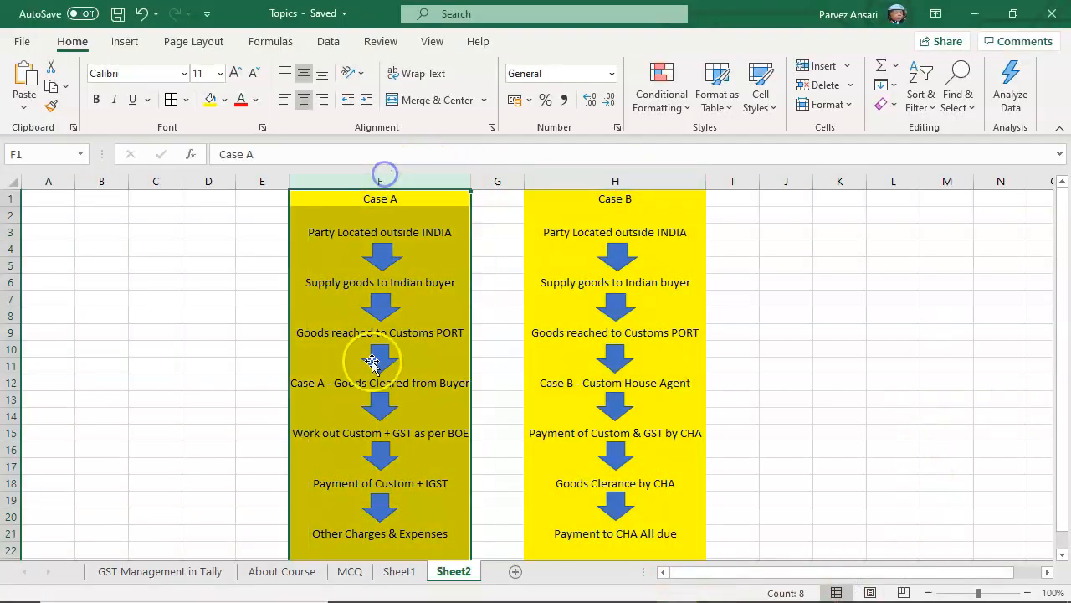
click(342, 234)
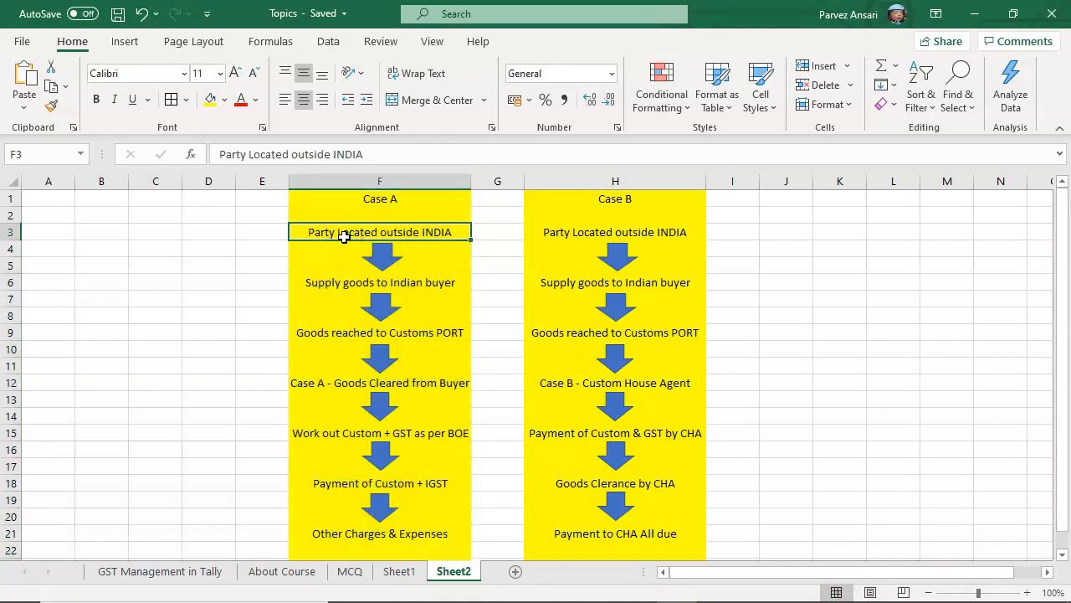
click(318, 285)
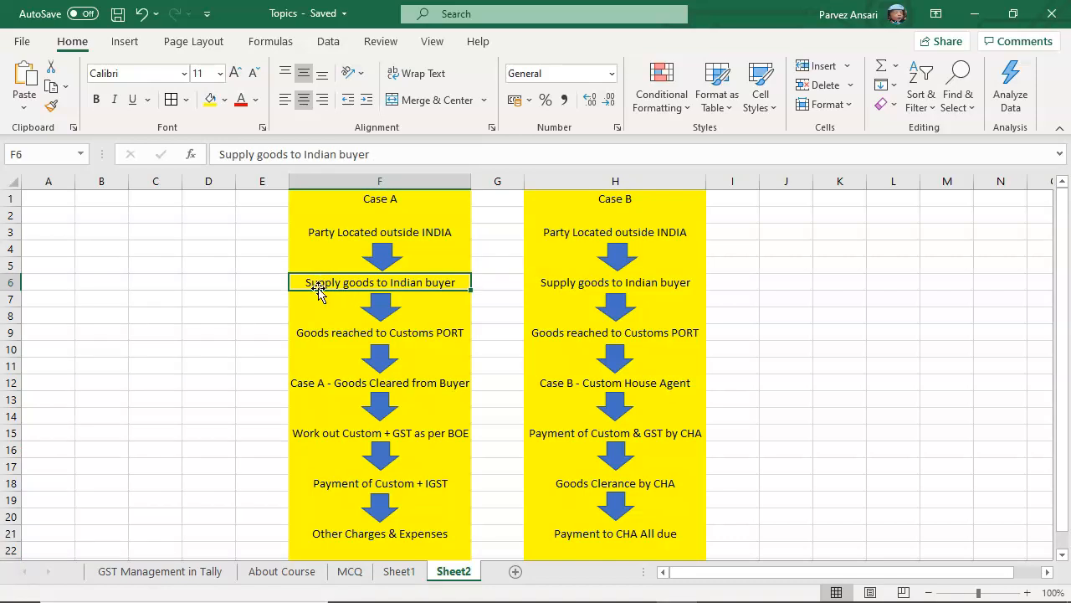
click(332, 337)
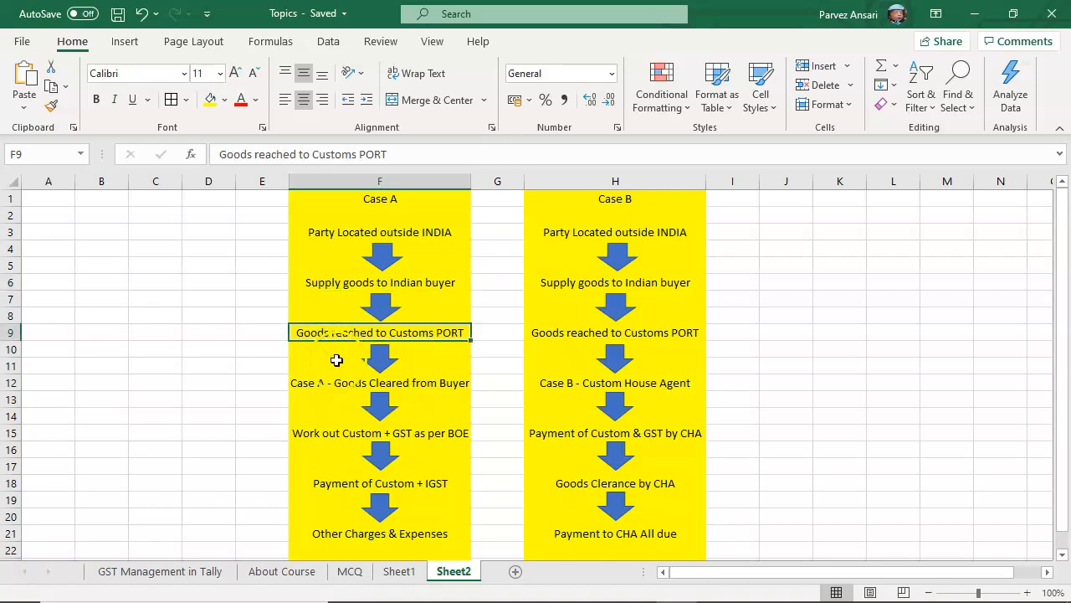
click(331, 383)
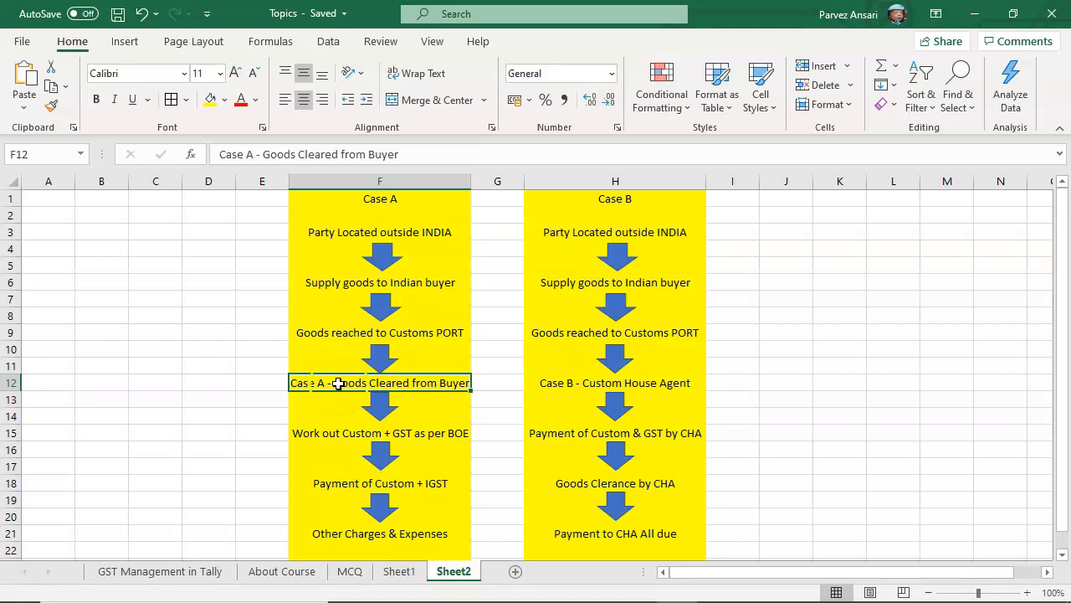
click(322, 438)
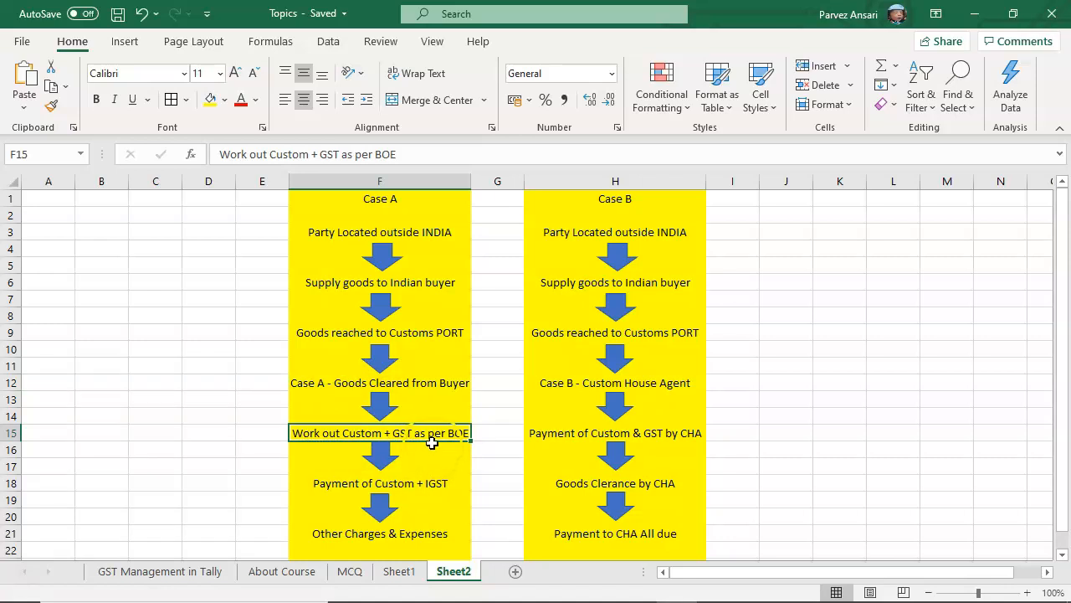
click(368, 483)
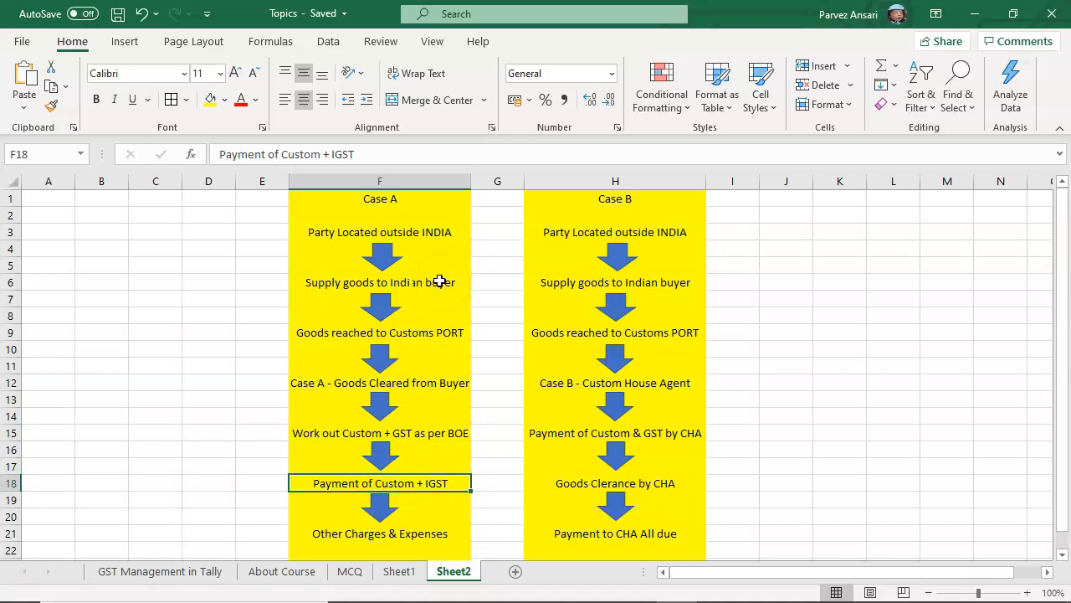
click(327, 532)
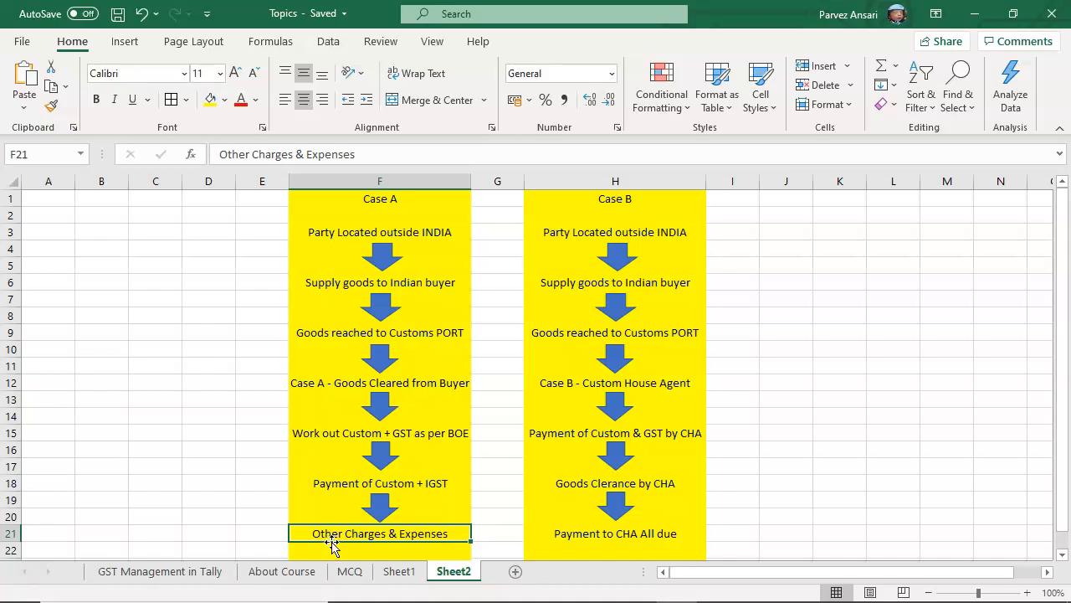
click(364, 175)
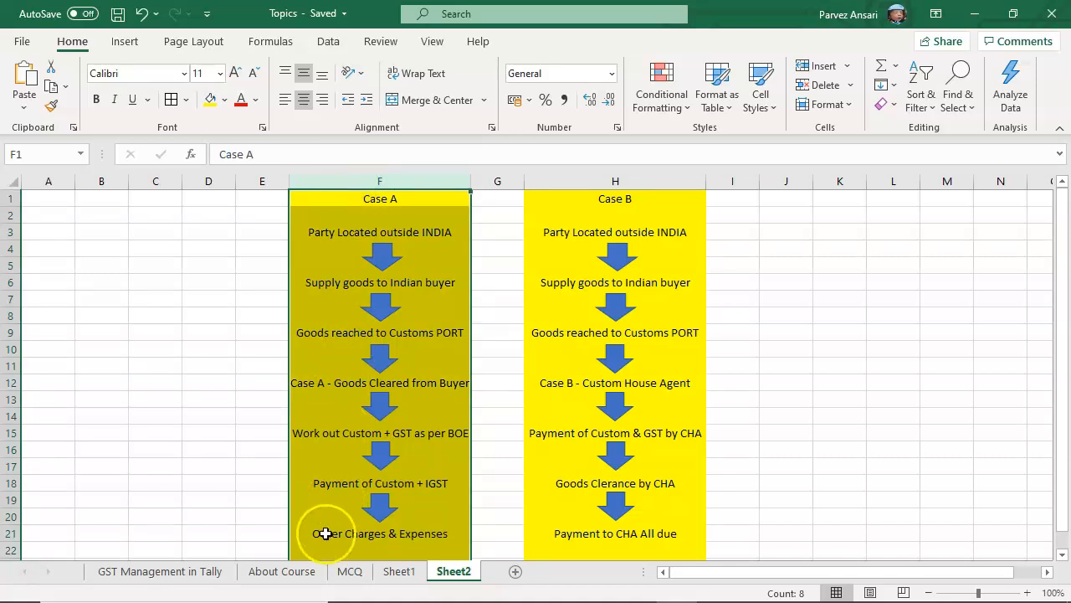
click(325, 533)
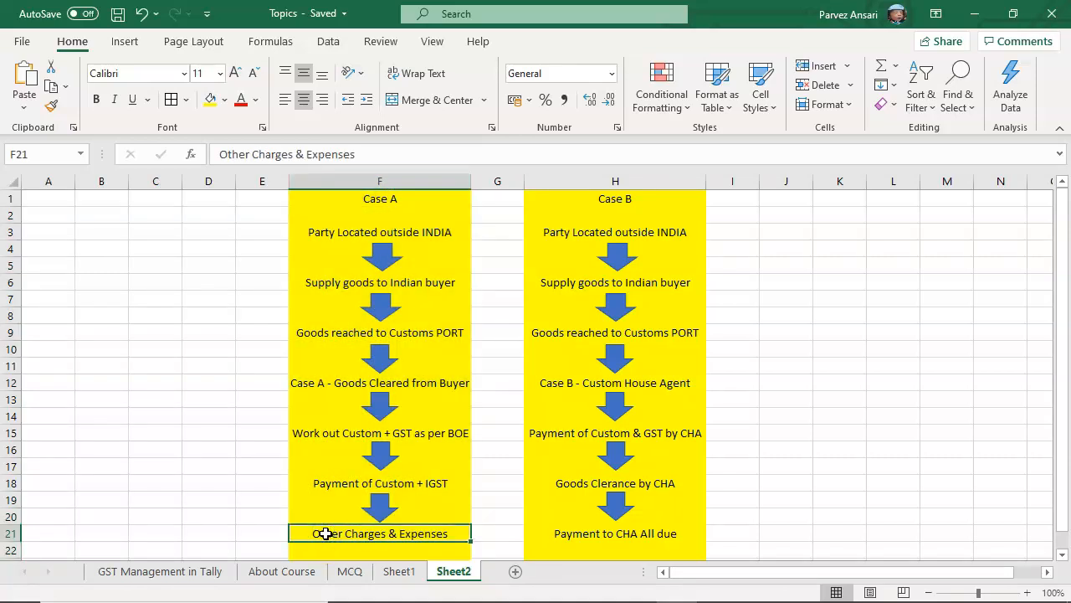
- Examine the Case B import flow in column H, focusing on the custom house agent and the custom and GST payment by CHA
click(589, 176)
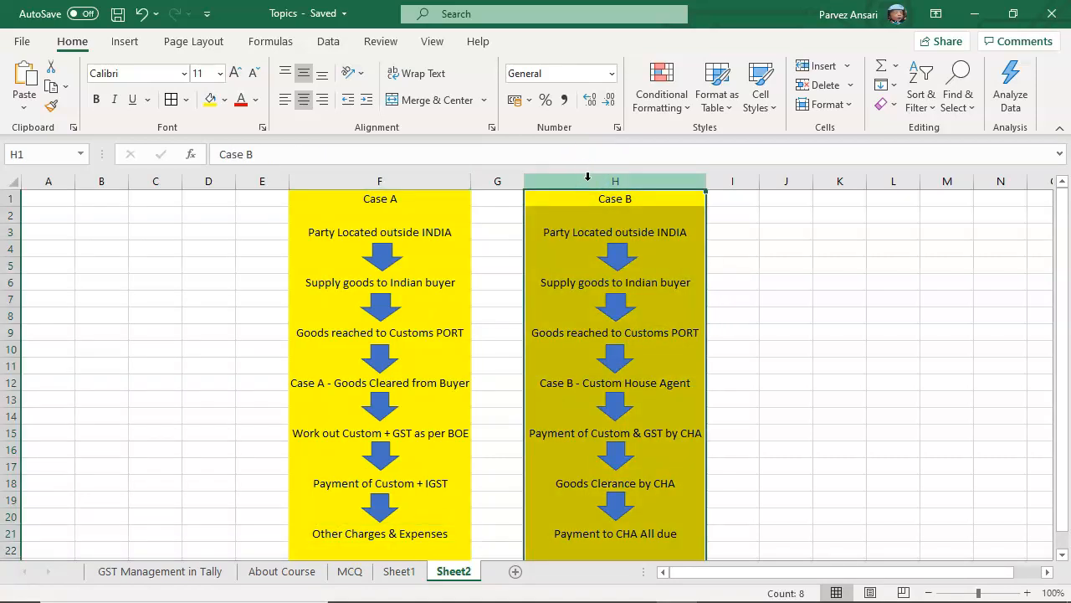
click(604, 183)
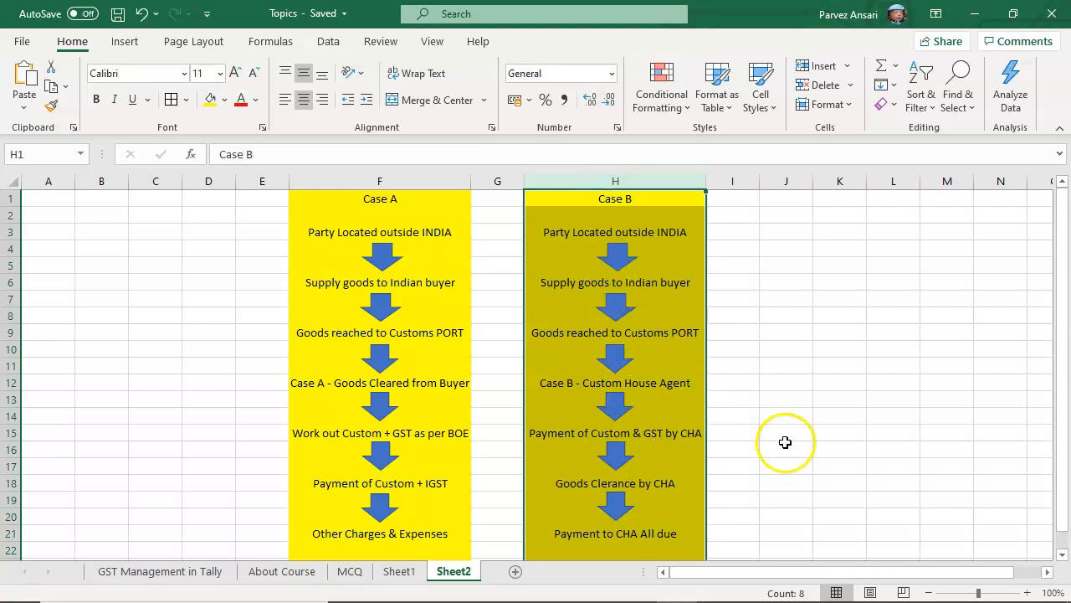
click(678, 435)
click(661, 383)
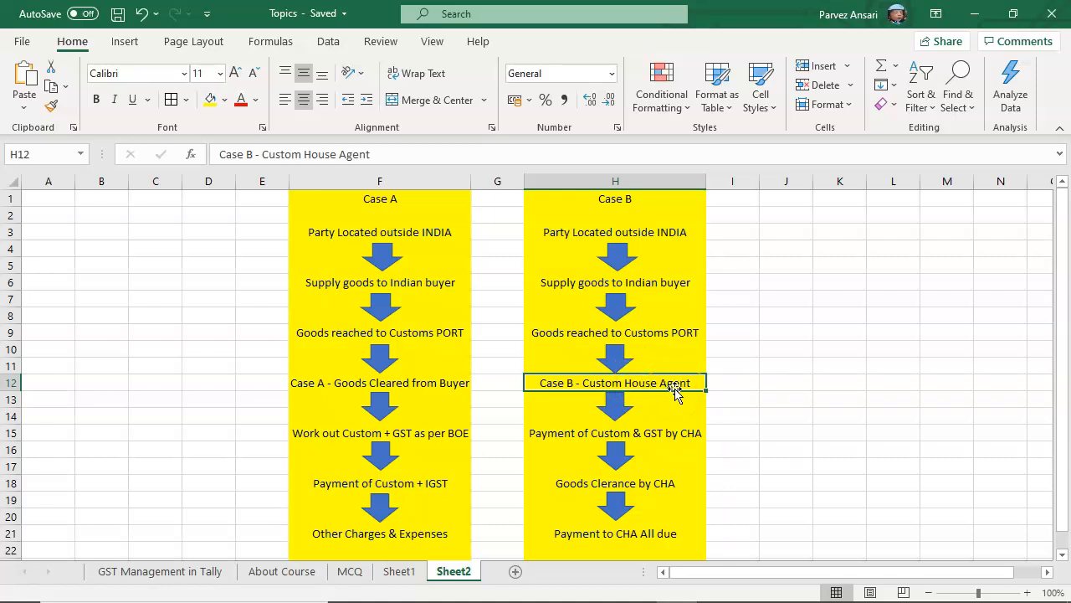
click(658, 432)
click(577, 378)
click(613, 435)
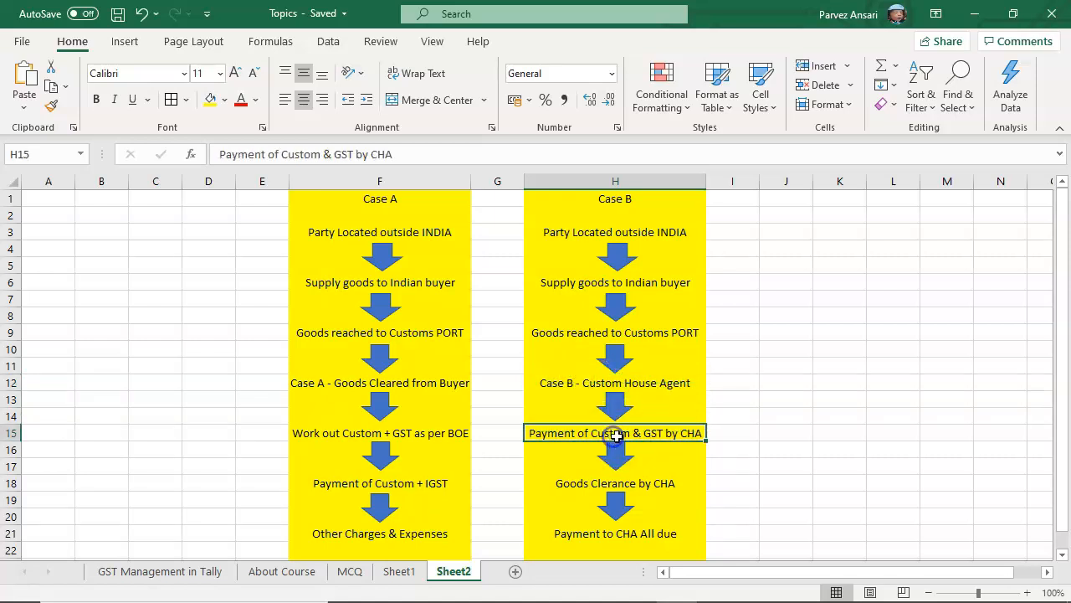
click(684, 430)
click(636, 384)
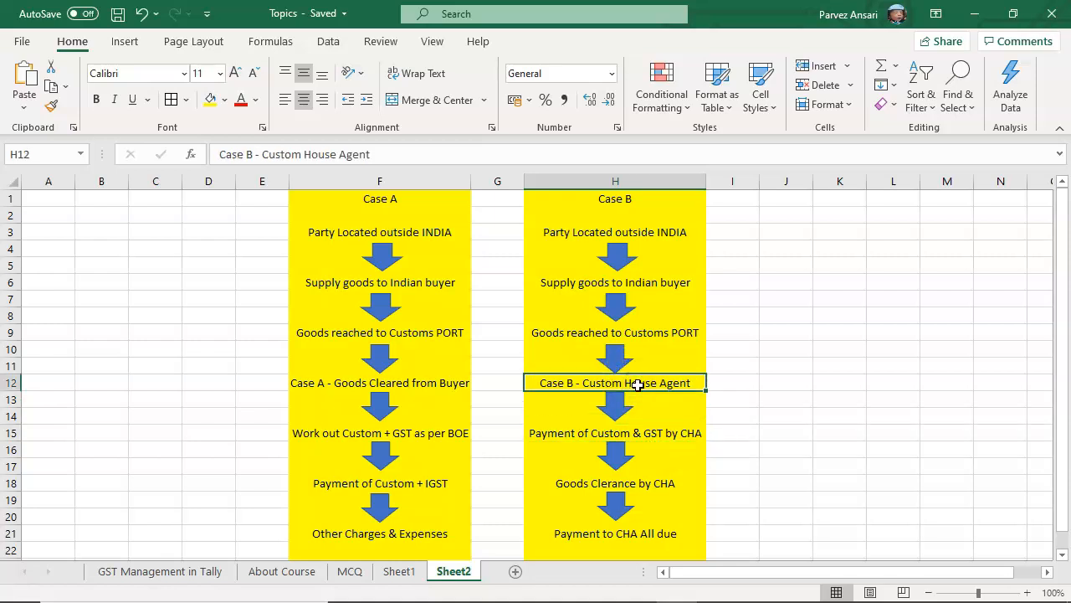
click(697, 391)
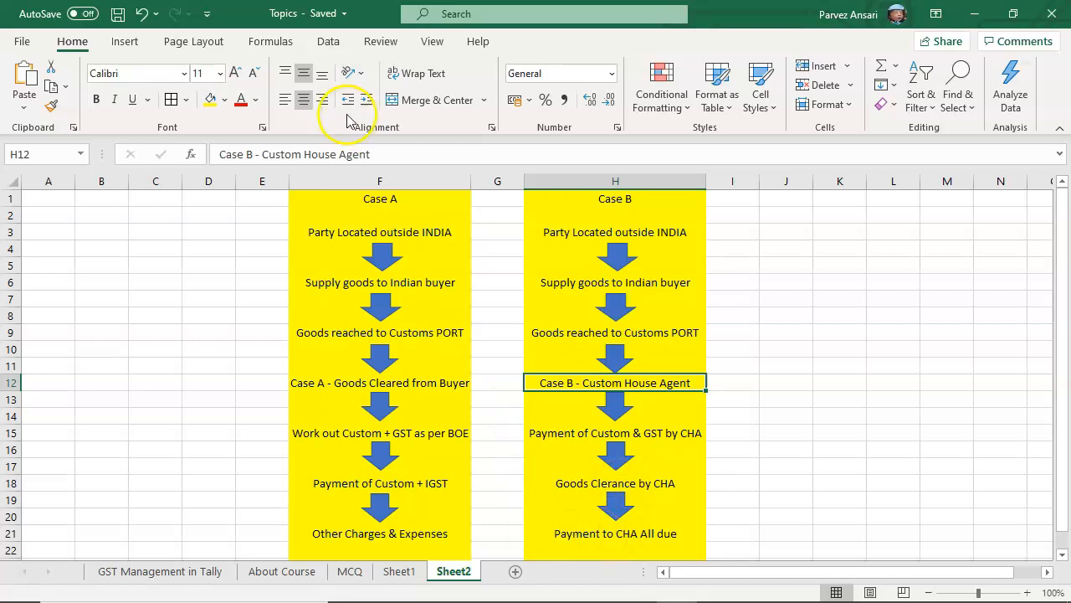
- Compare the whole Case A column with the whole Case B column
click(373, 177)
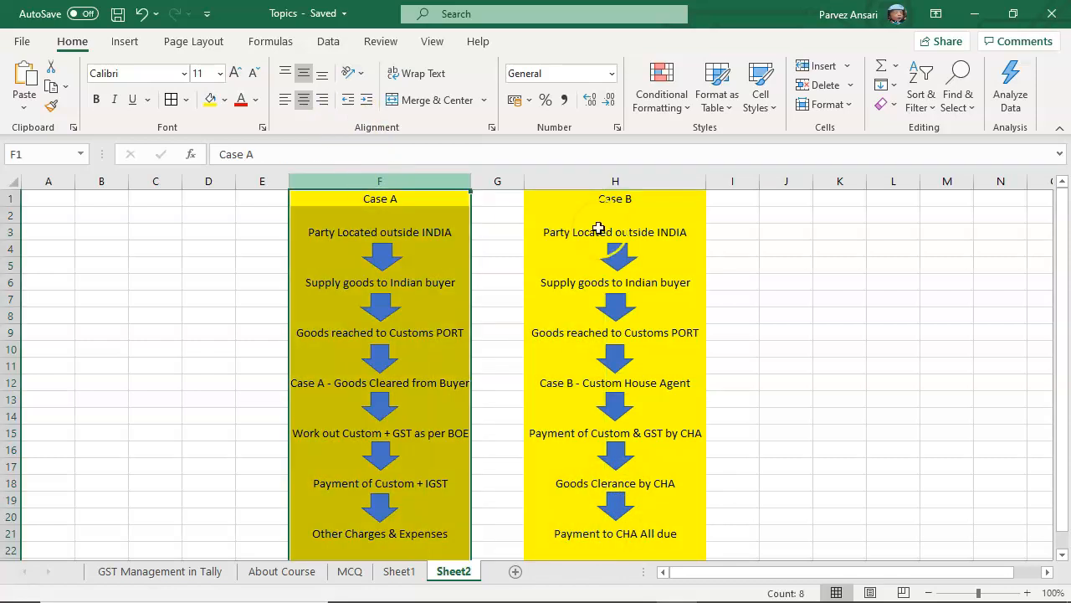
click(621, 178)
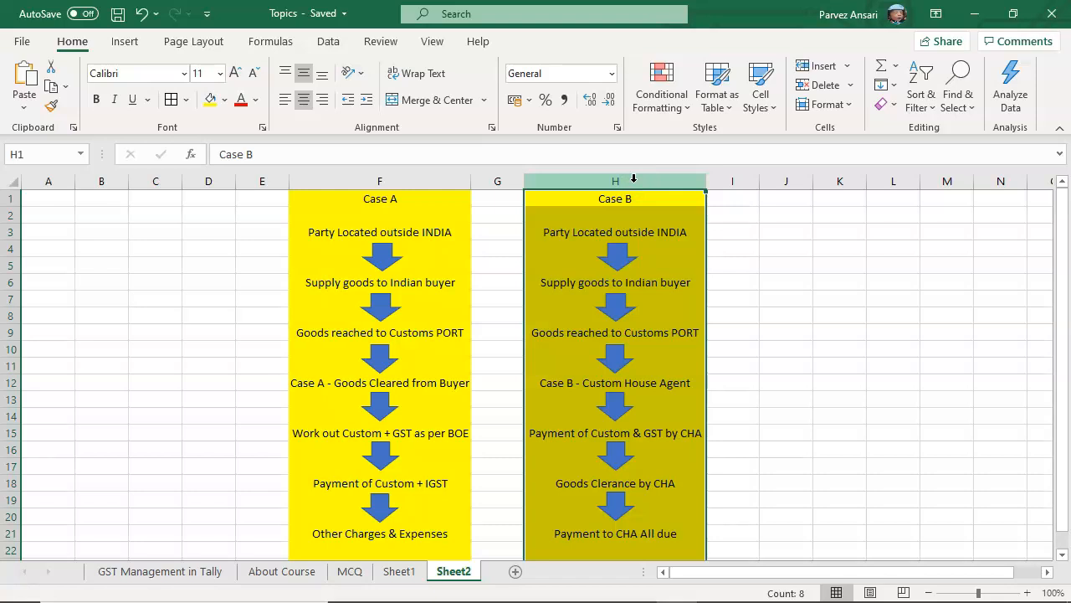
click(390, 179)
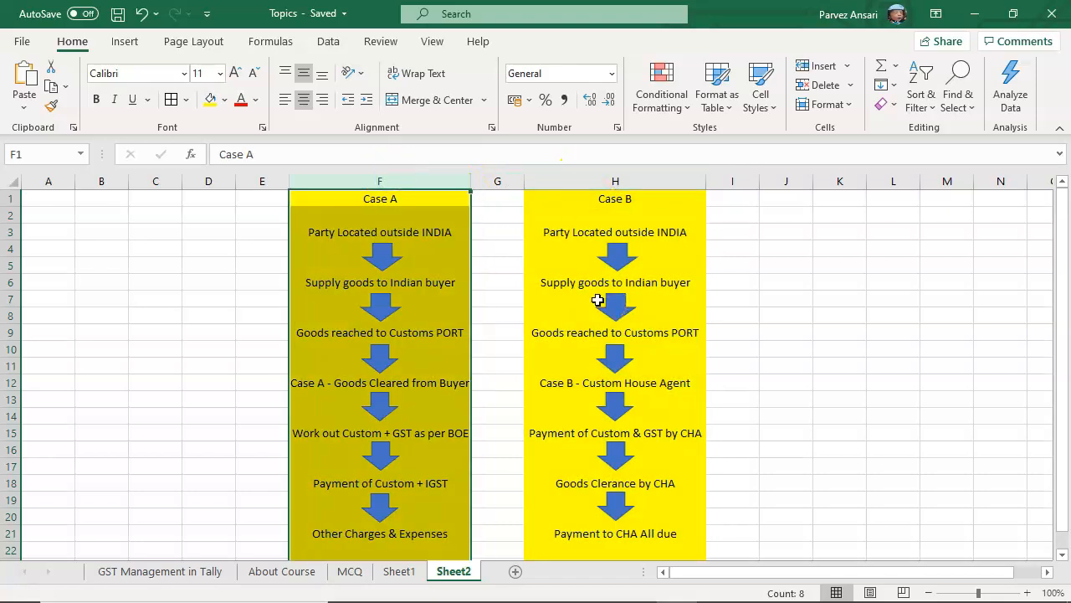
- Switch back to the PowerPoint presentation and read Case 1 on slide 28 about custom duty, IGST and transport paid by the CHA
key(alt+Tab)
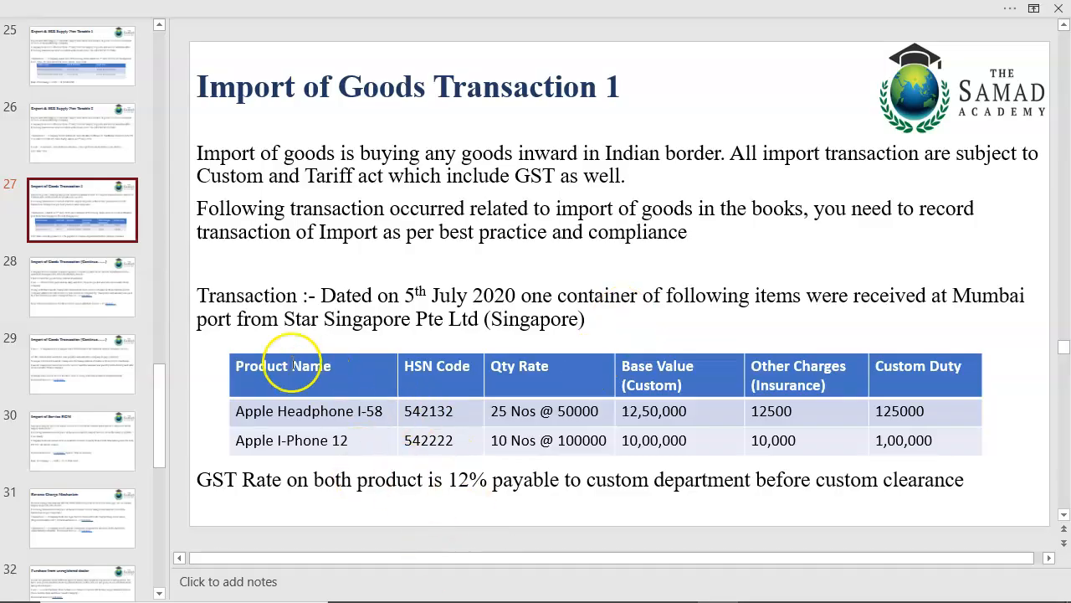
click(67, 283)
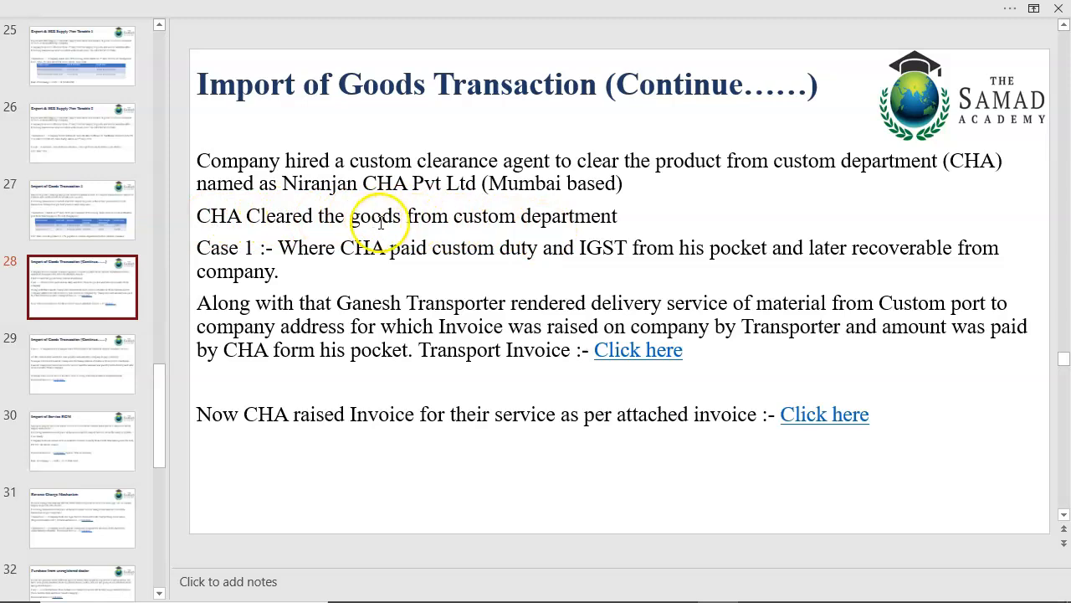
click(284, 247)
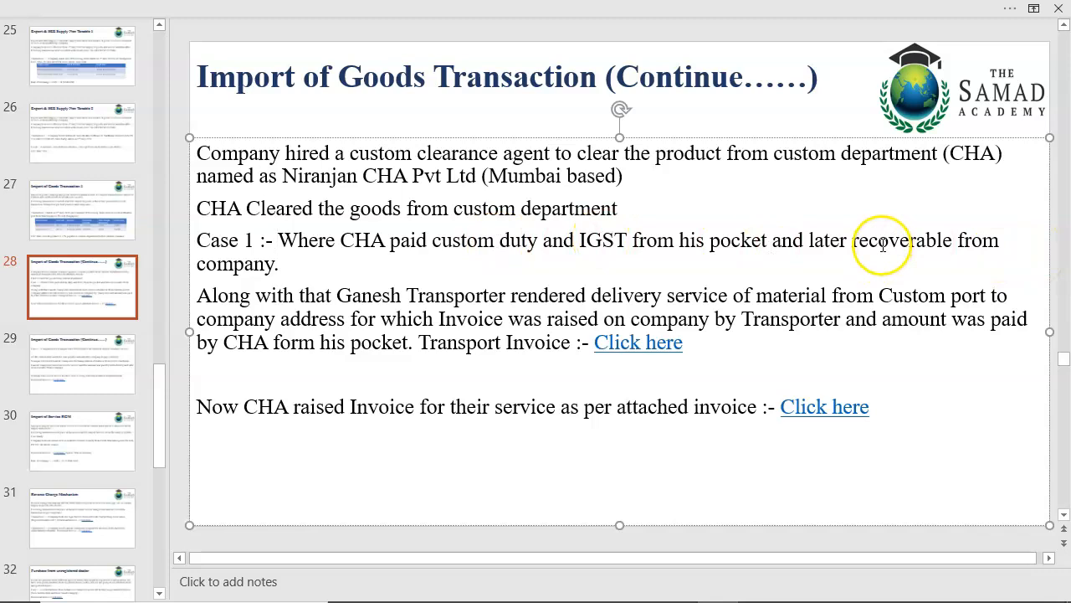
click(279, 242)
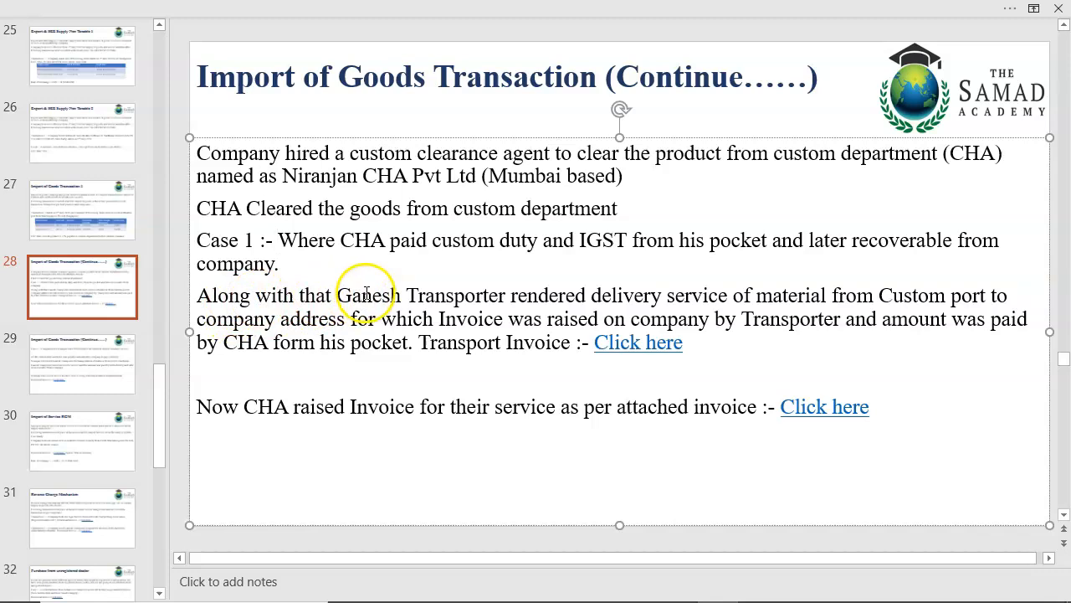
drag(338, 295, 492, 297)
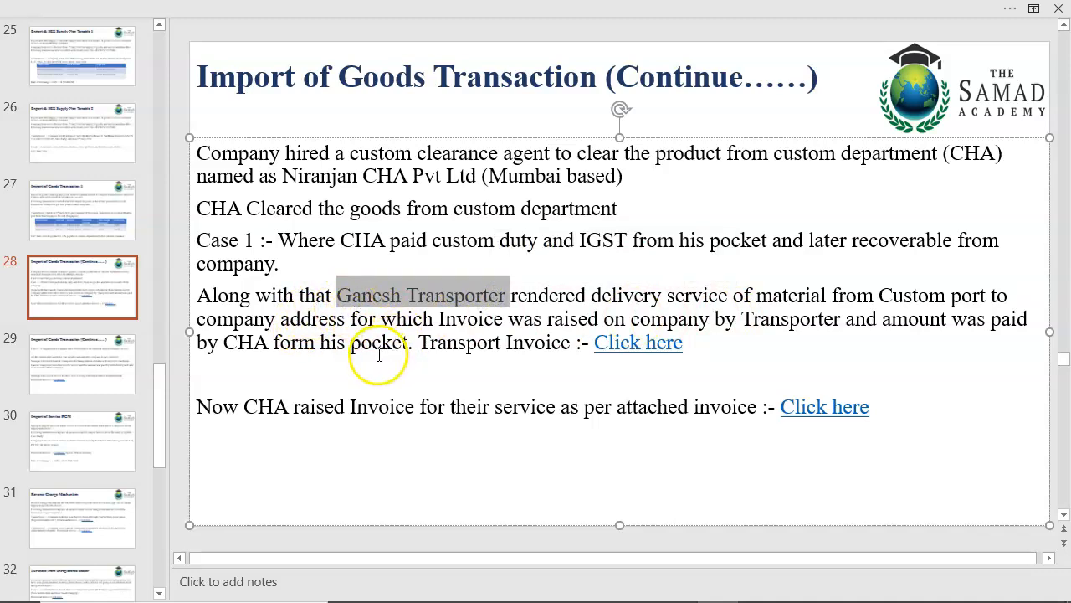
drag(224, 342, 270, 345)
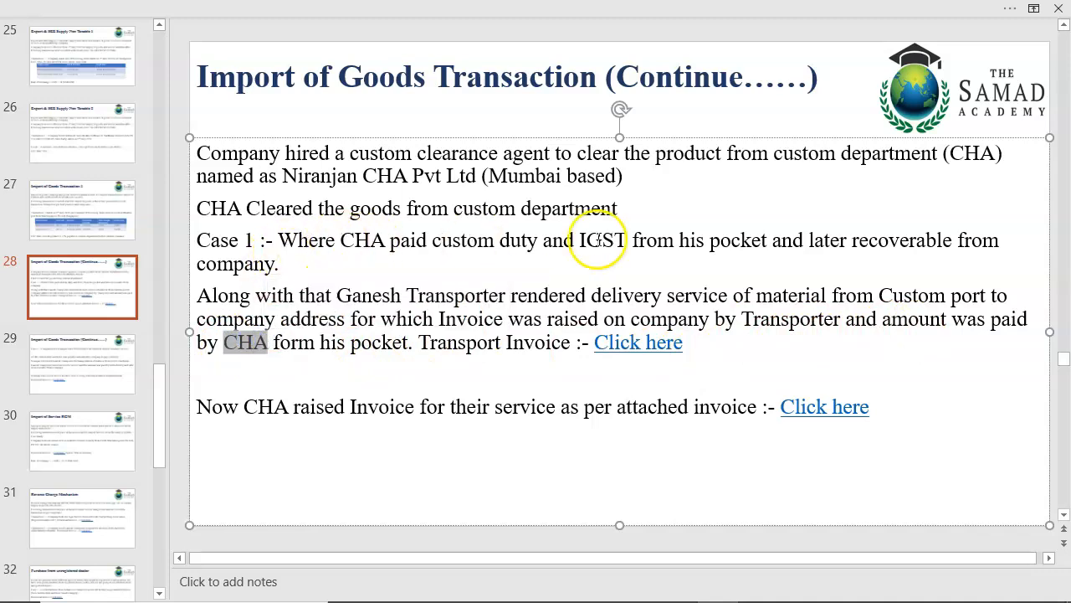
drag(586, 241, 602, 241)
drag(467, 243, 543, 243)
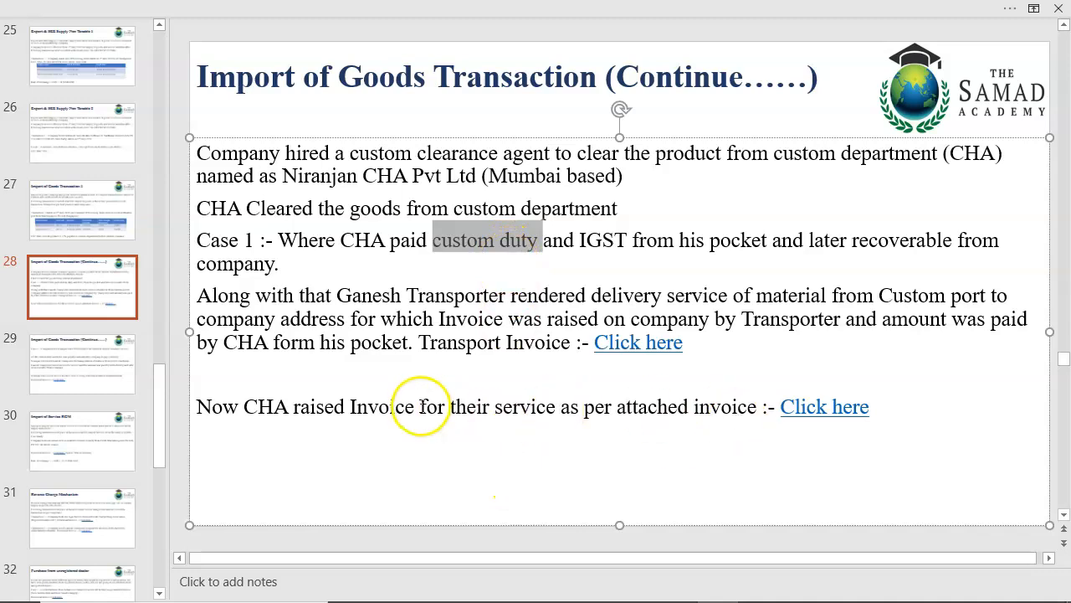
- Review the transport and CHA service invoice lines on slide 28, and open slide 29 to read Case 2
drag(421, 407, 559, 407)
drag(612, 430, 676, 438)
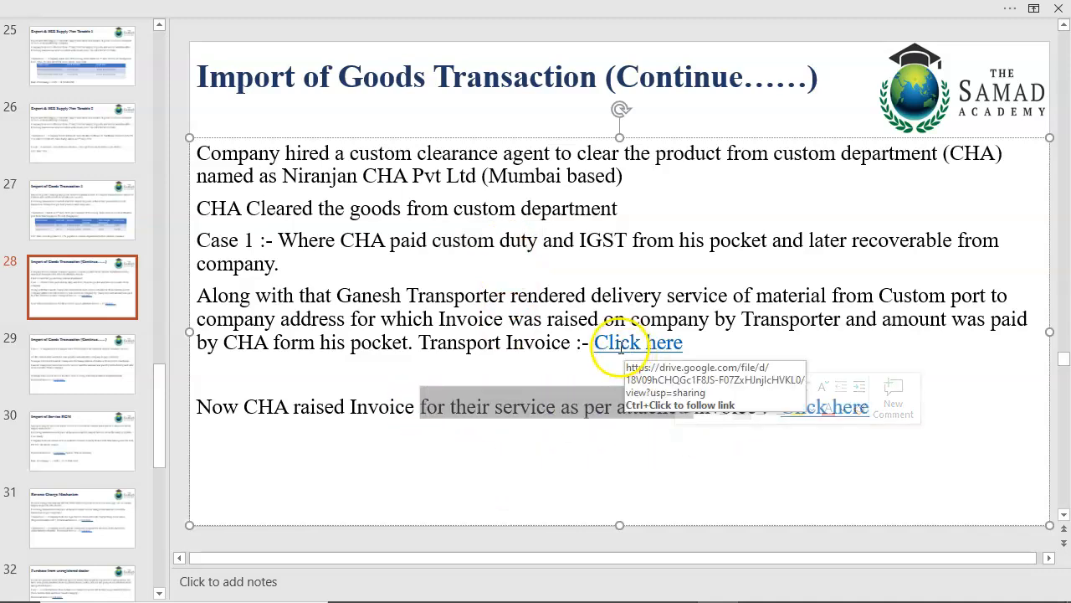
drag(285, 343, 501, 348)
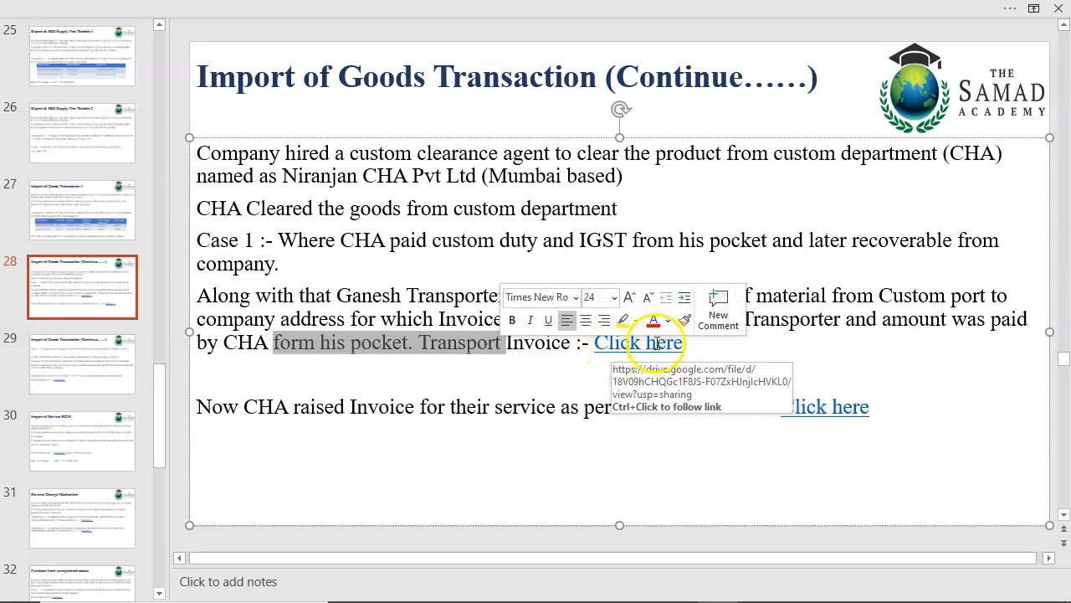
click(288, 407)
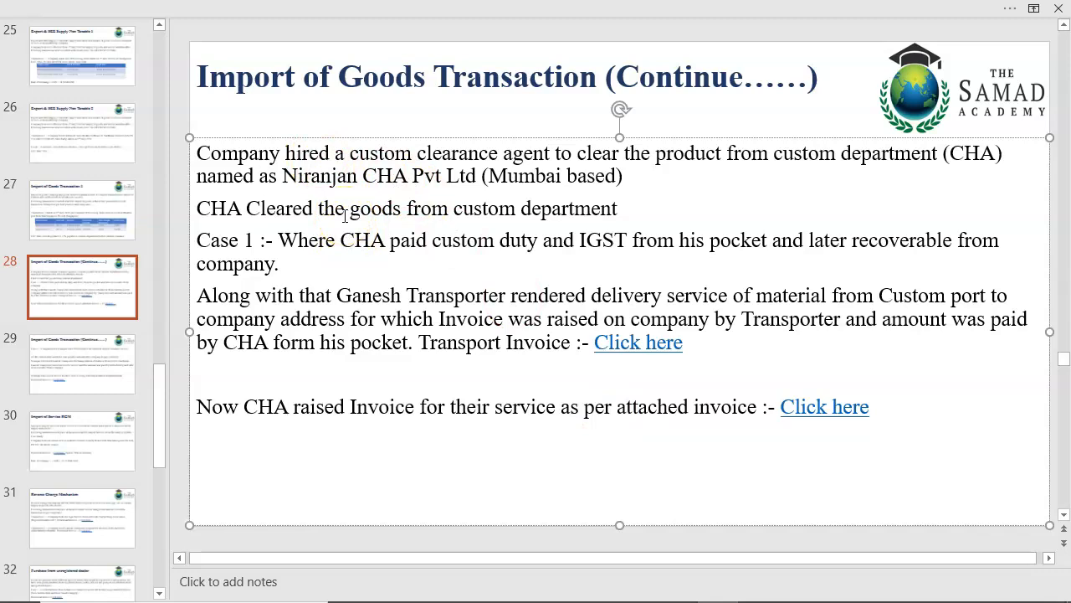
click(81, 354)
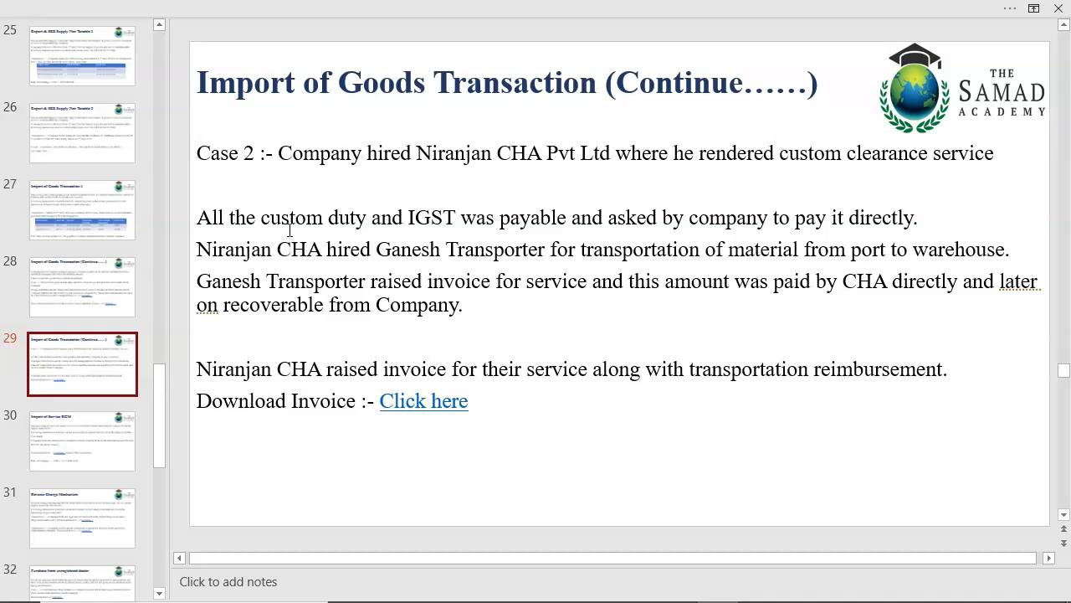
- Return to slide 27 and examine the import table's quantity rates, insurance charges and custom duty for both Apple products
click(101, 212)
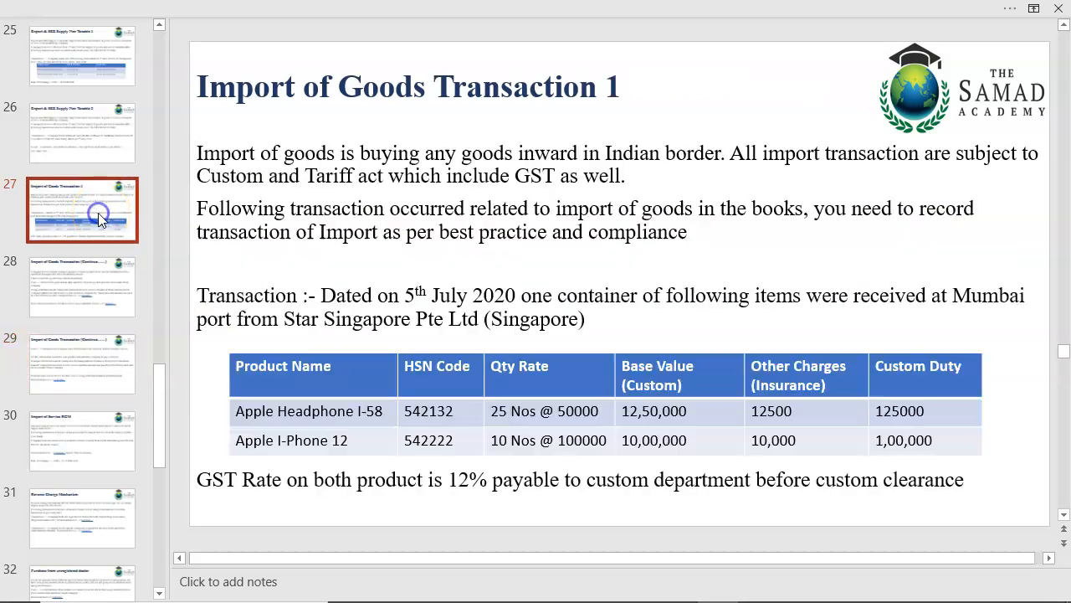
click(330, 303)
click(770, 411)
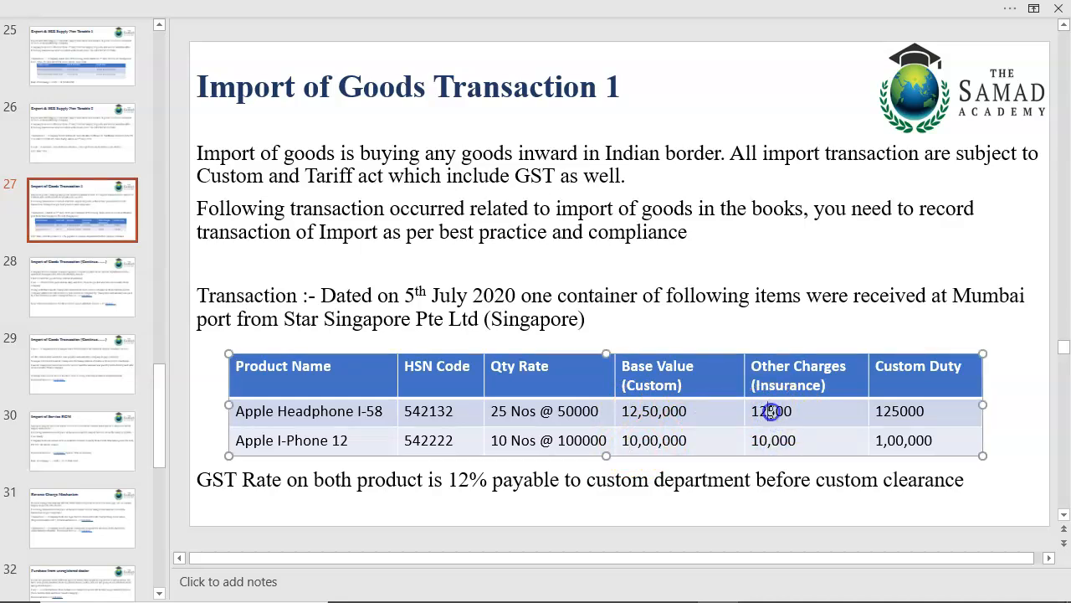
click(914, 411)
click(908, 440)
click(787, 411)
click(899, 411)
click(567, 411)
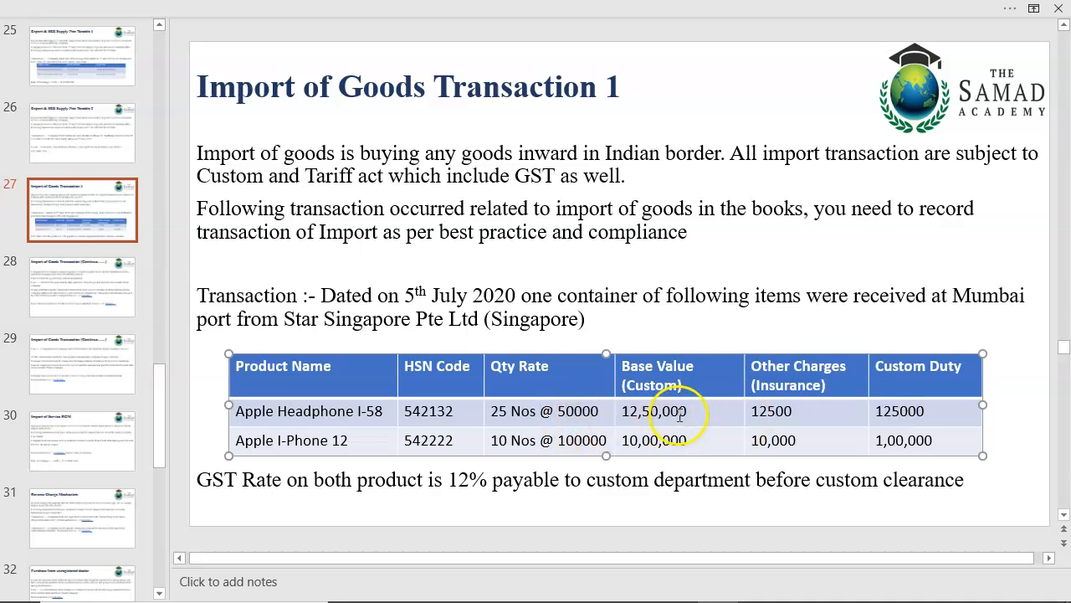
- Examine the insurance charge and custom duty of the Apple Headphone I-58 row in slide 27's import table
click(785, 411)
click(906, 410)
click(774, 411)
click(902, 411)
double_click(890, 412)
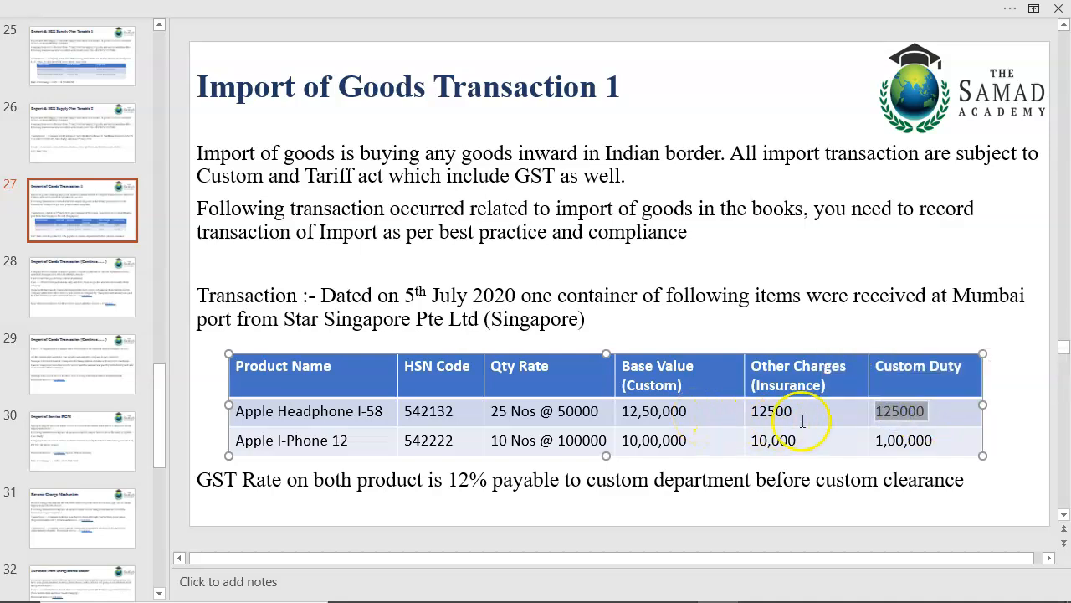
click(907, 411)
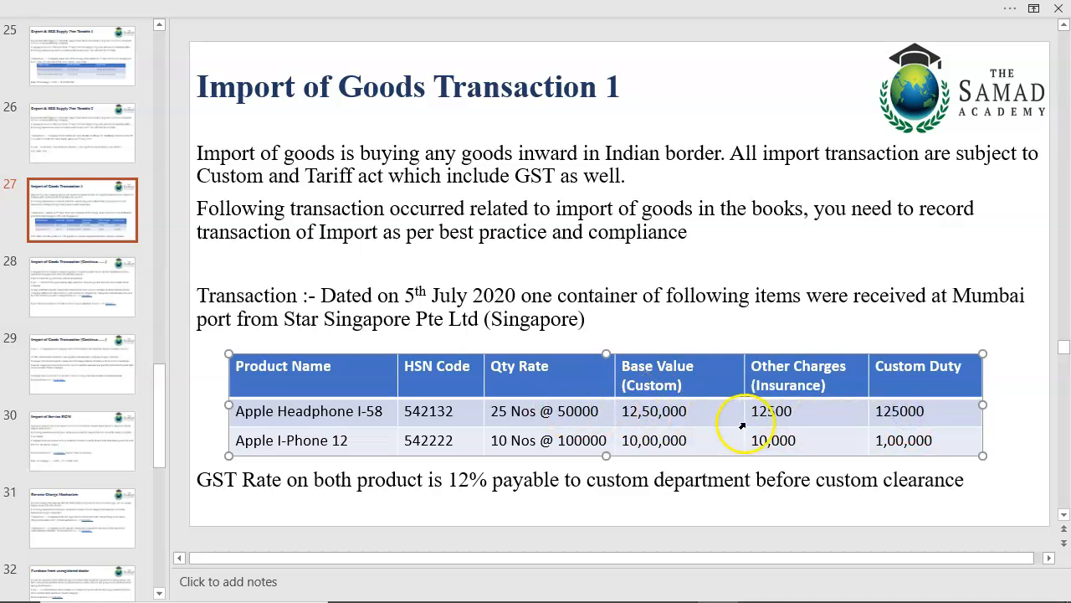
click(767, 411)
click(903, 411)
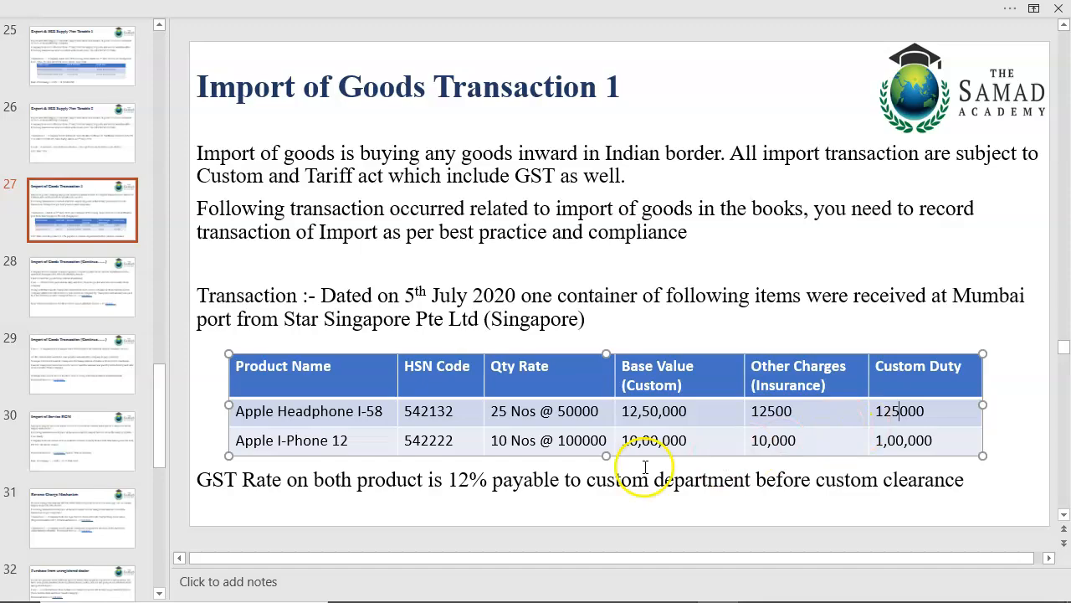
- Switch to TallyPrime and start a purchase voucher dated 5-Jul-20 with supplier invoice number INO025 of the same date
click(38, 561)
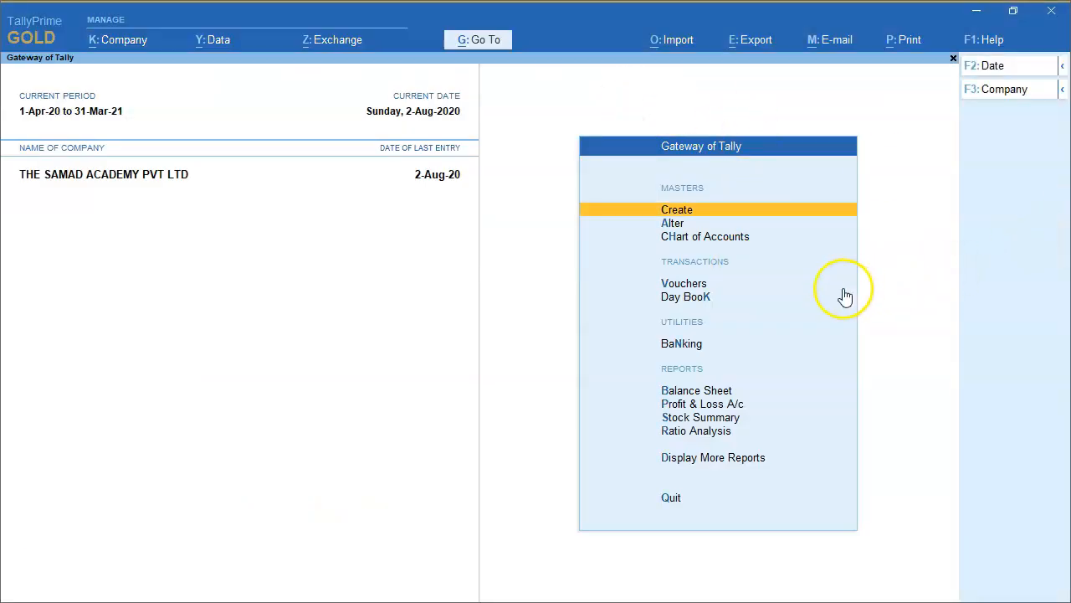
click(667, 287)
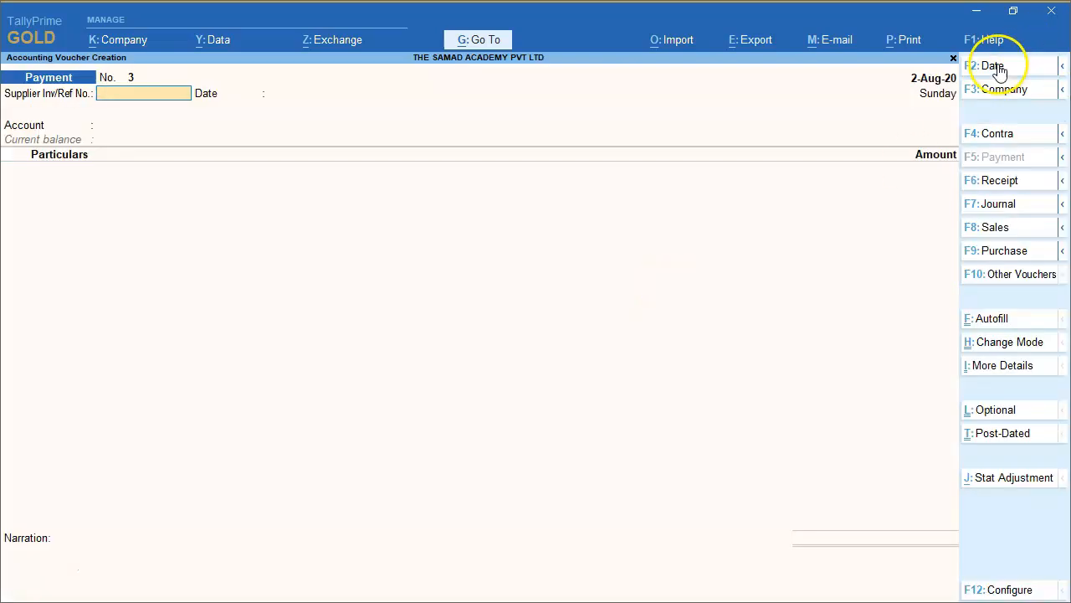
click(1007, 253)
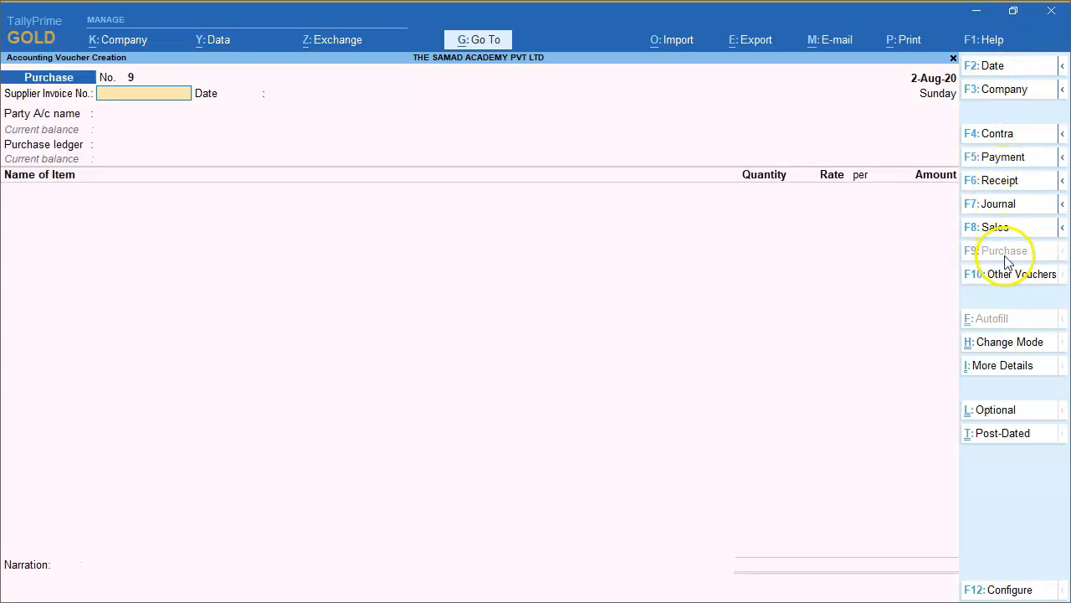
click(995, 67)
text(5.7)
key(Return)
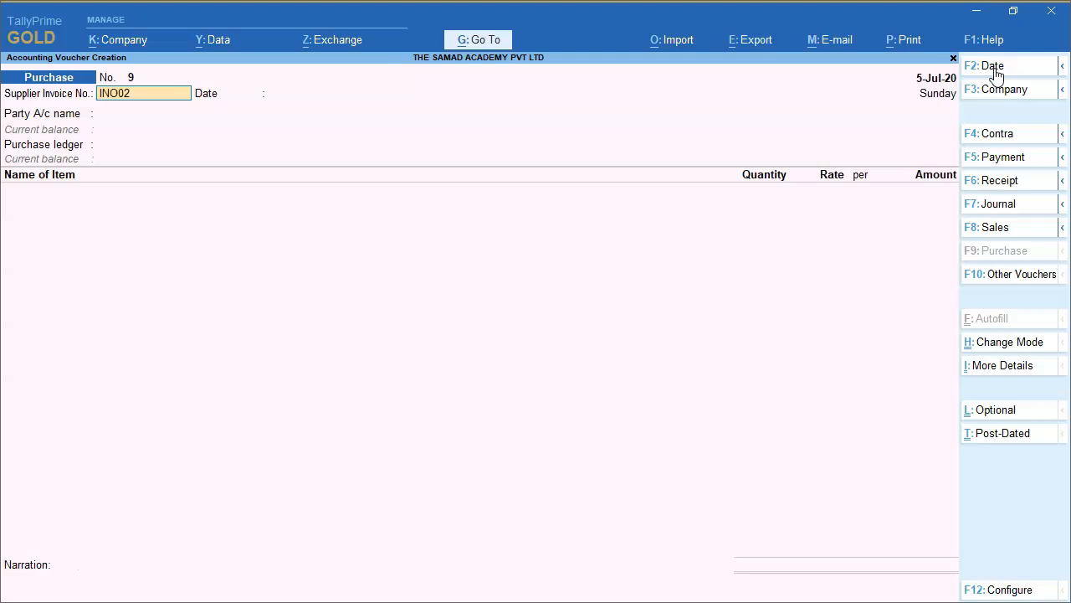
key(Return)
key(Return)
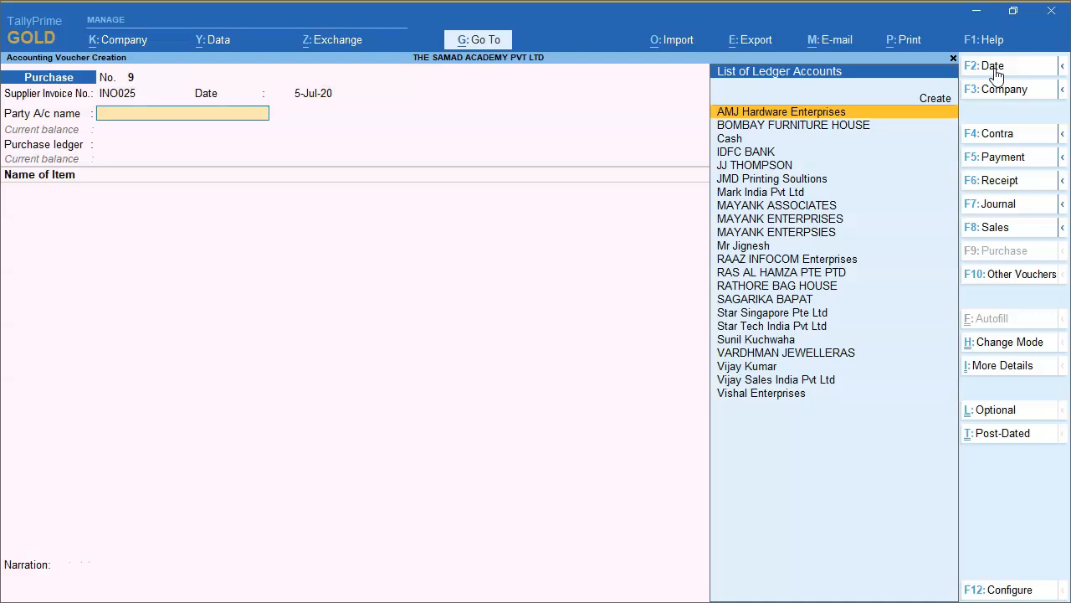
- Set Star Singapore Pte Ltd as the voucher's party account, checking its ledger details and accepting the party details without changes
text(STAR)
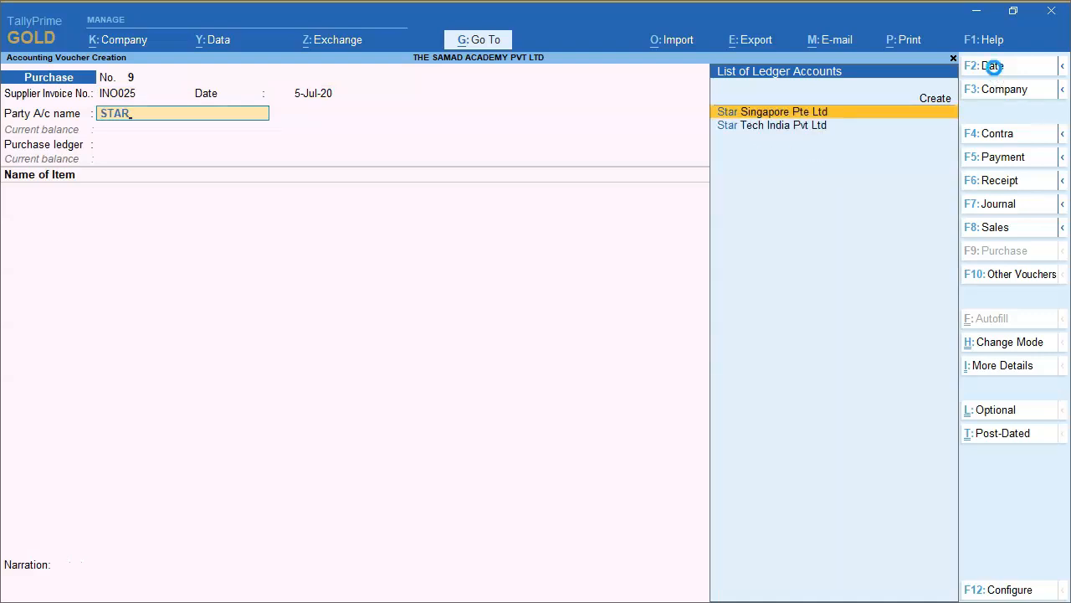
key(ctrl+Return)
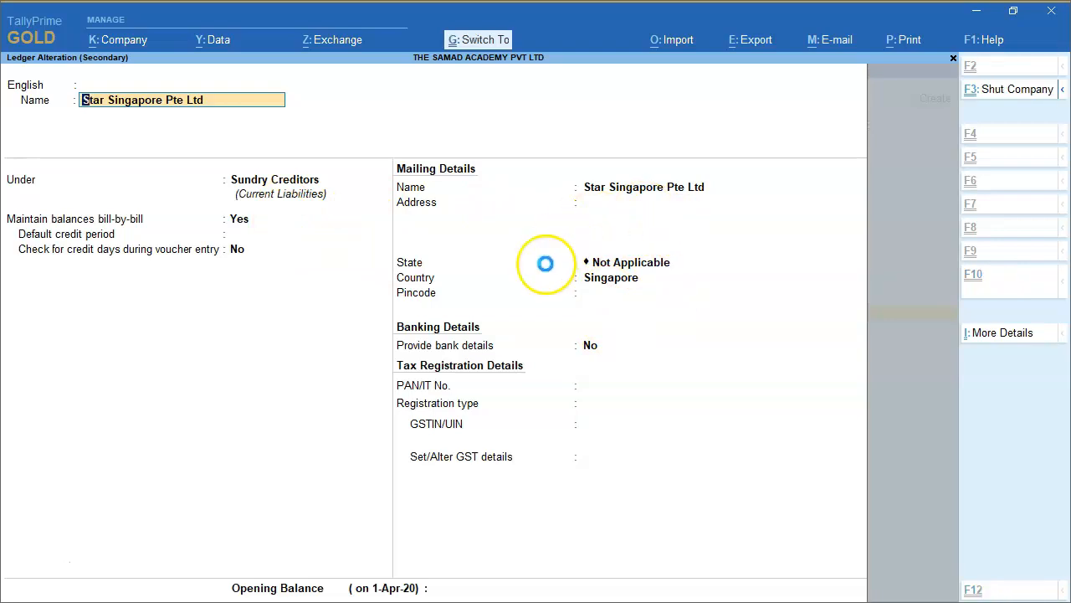
key(ctrl+a)
key(Return)
key(Return)
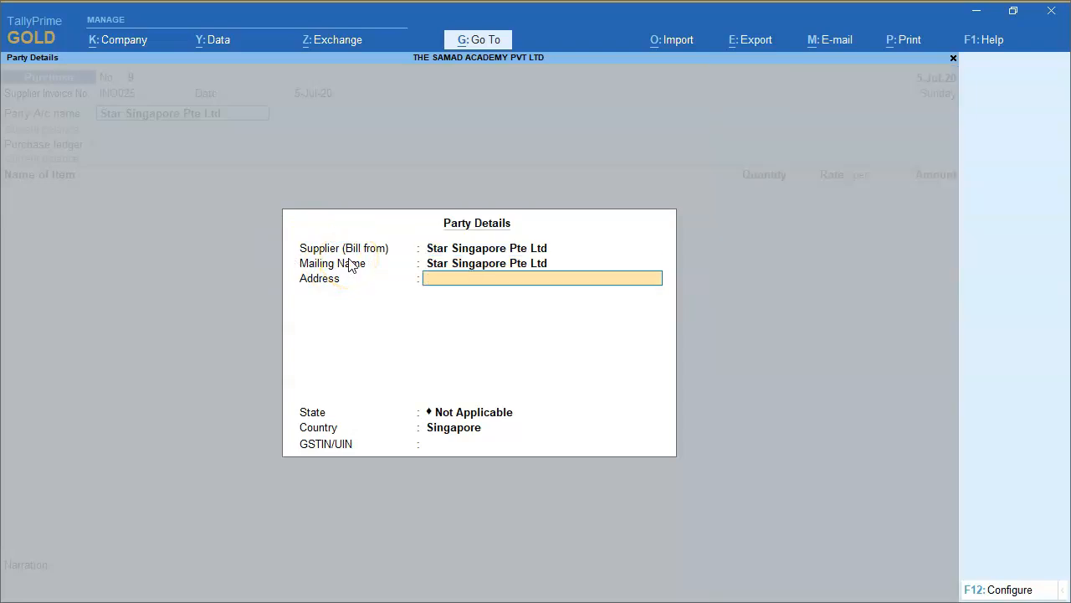
key(Return)
key(Return)
key(Return)
key(Return)
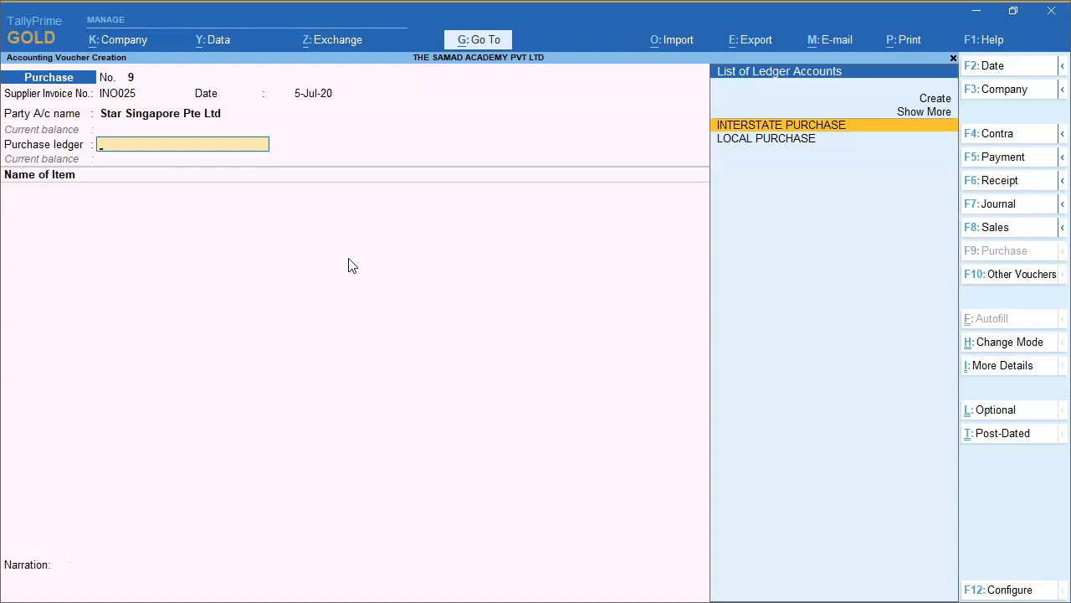
- Create a new purchase ledger named IMPORT PURCHASE under Purchase Accounts from within the voucher
key(alt+c)
text(IMPORT)
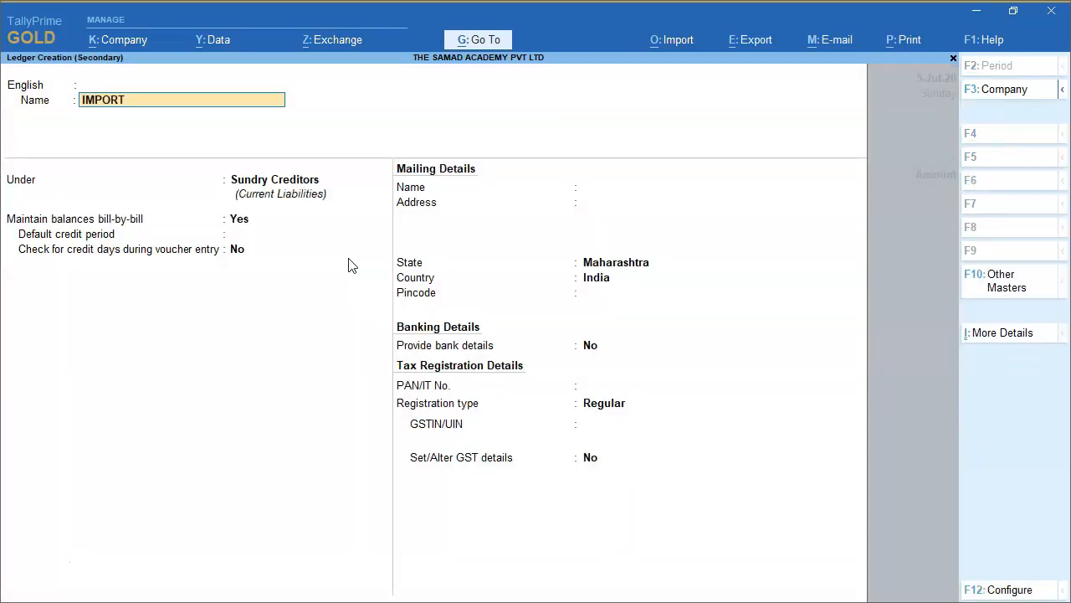
text( PURCHASE)
key(Return)
key(Return)
key(Return)
key(BackSpace)
text(PU)
key(Return)
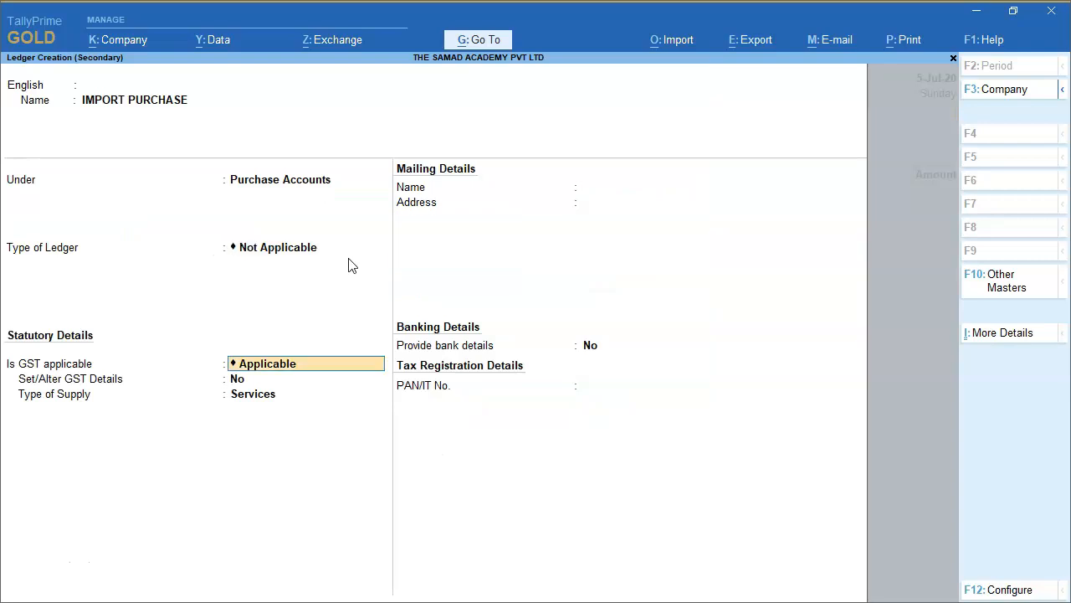
- Keep GST applicable, set the type of supply to Goods, and save IMPORT PURCHASE as the voucher's purchase ledger
key(Return)
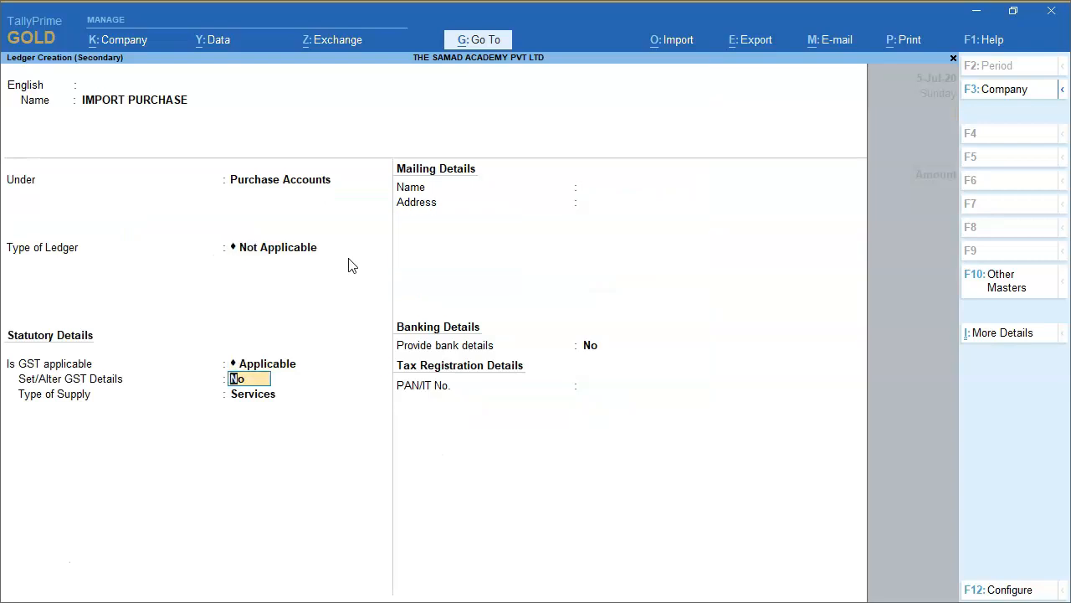
key(Return)
key(Up)
key(Return)
key(BackSpace)
key(BackSpace)
key(Return)
key(Return)
key(Return)
key(Return)
key(Return)
key(Return)
key(Return)
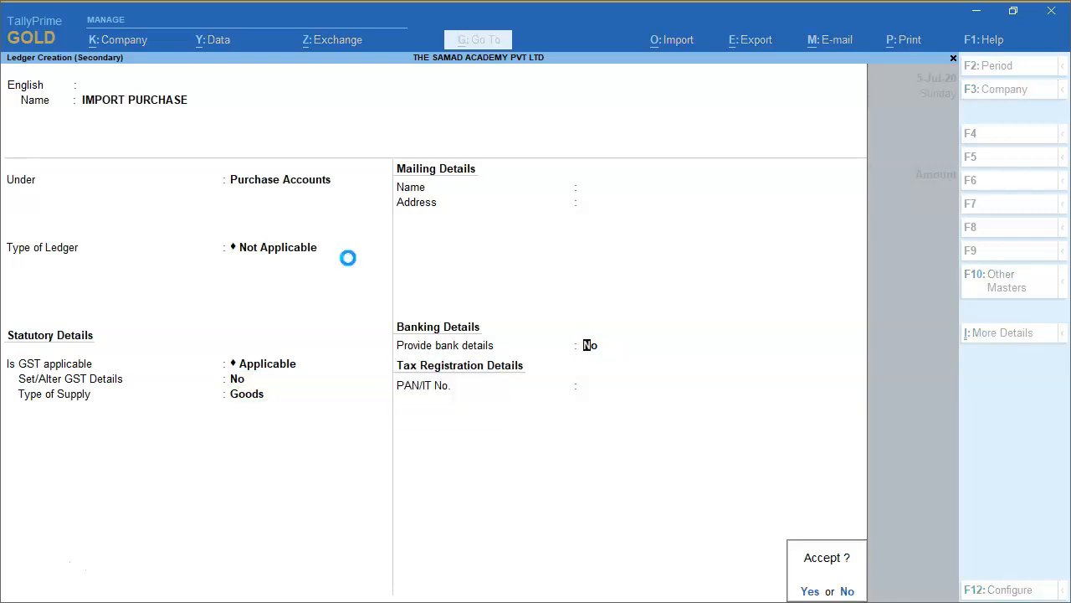
key(Return)
key(Return)
key(Return)
key(Return)
key(Return)
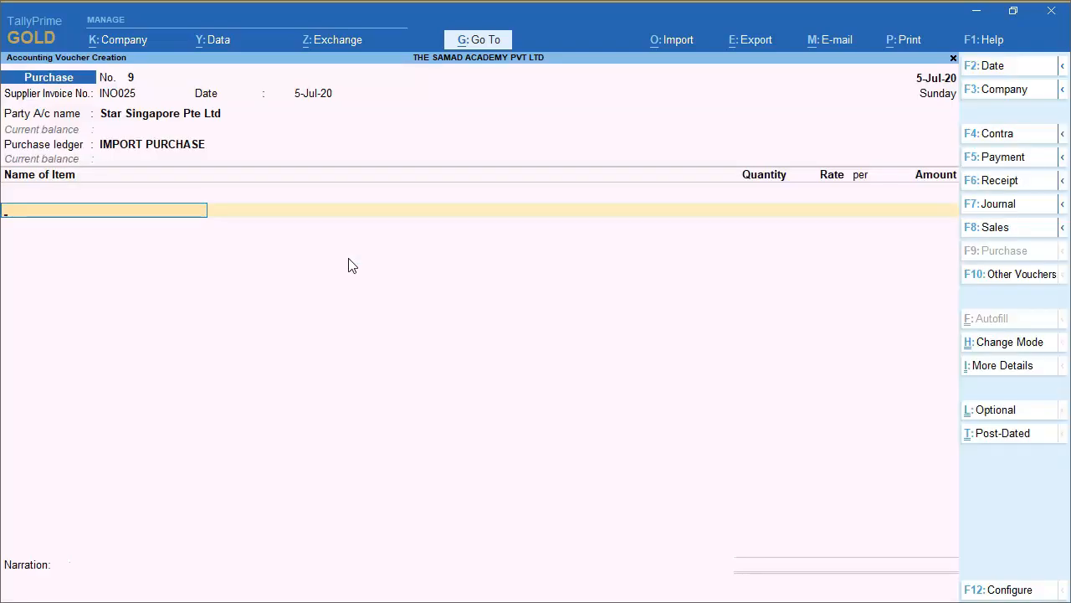
- Check the product names on the PowerPoint slide and add Apple Headphone I-58 as the voucher's first item in TallyPrime
key(alt+Tab)
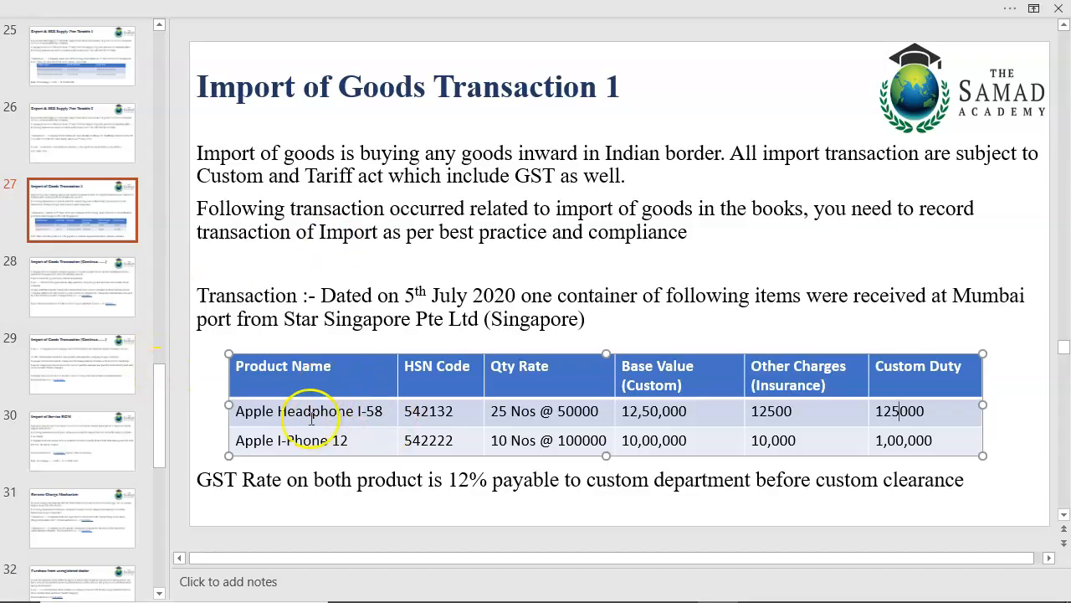
key(alt+Tab)
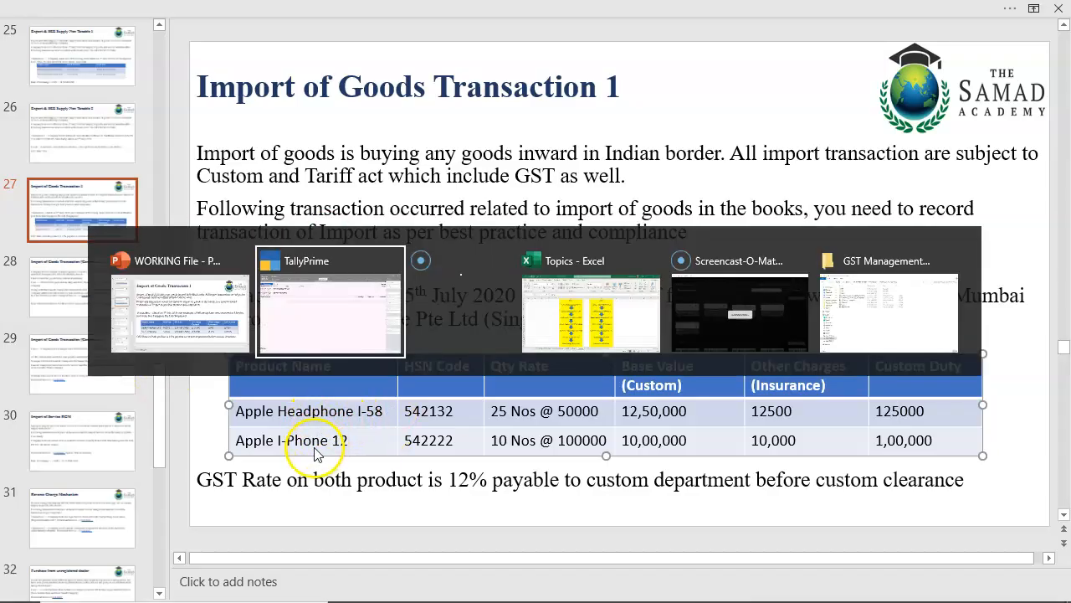
text(APPL)
key(Down)
key(Up)
key(Return)
key(Return)
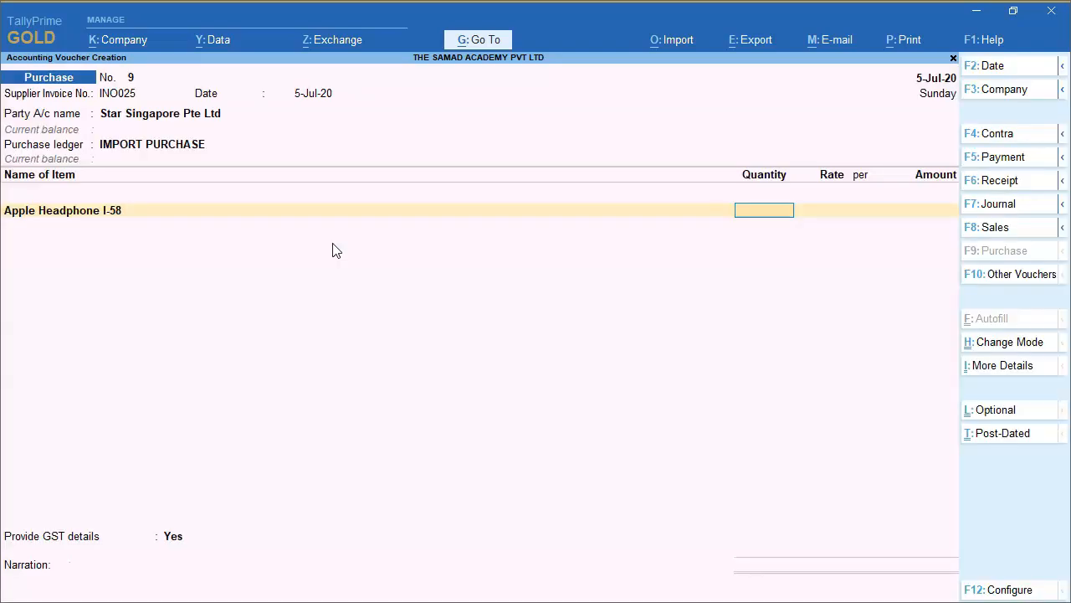
- Enter 25 Nos at a rate of 50000 for Apple Headphone I-58 as on the slide, and open its tax classification details
key(alt+Tab)
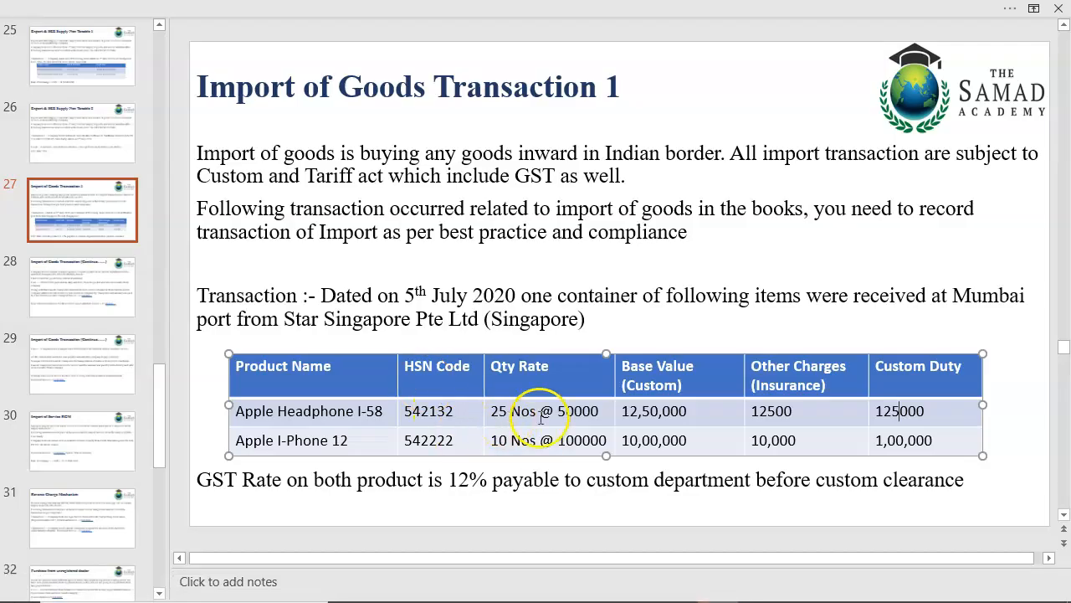
key(alt+Tab)
text(25)
key(Return)
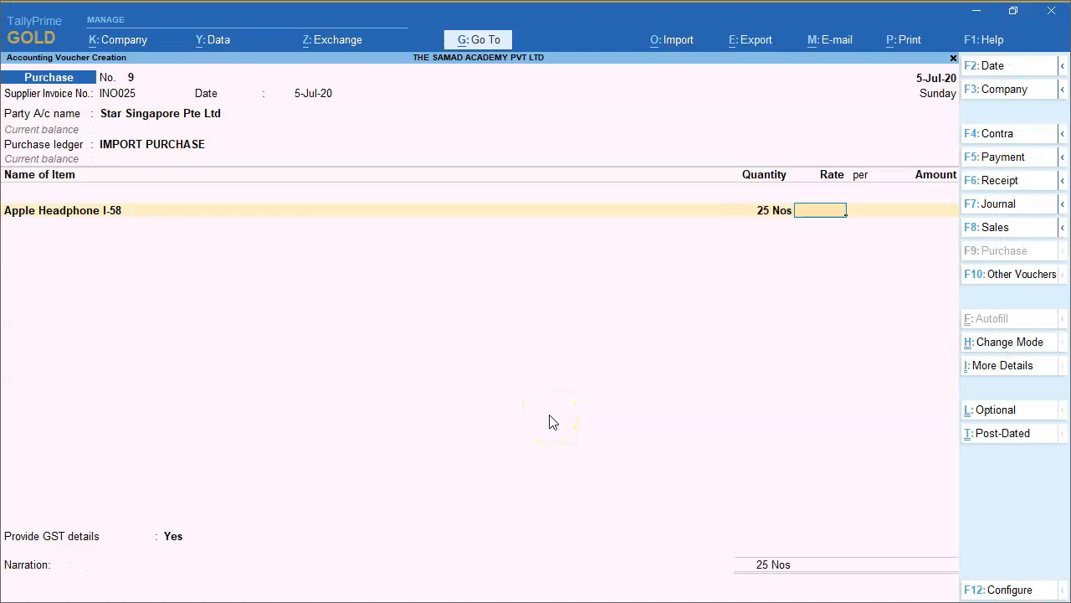
key(alt+Tab)
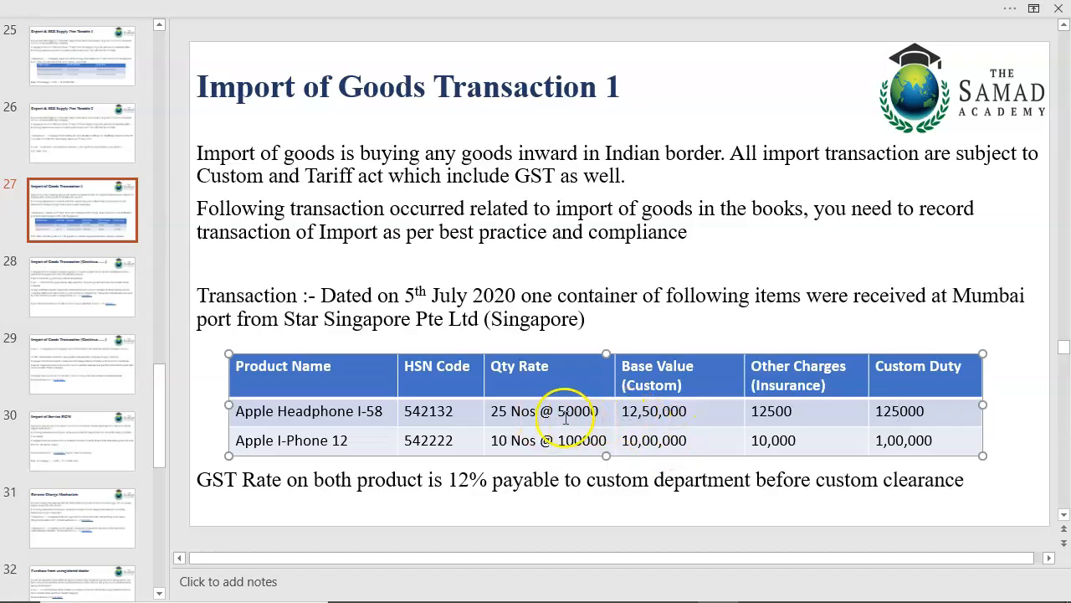
key(alt+Tab)
text(5000)
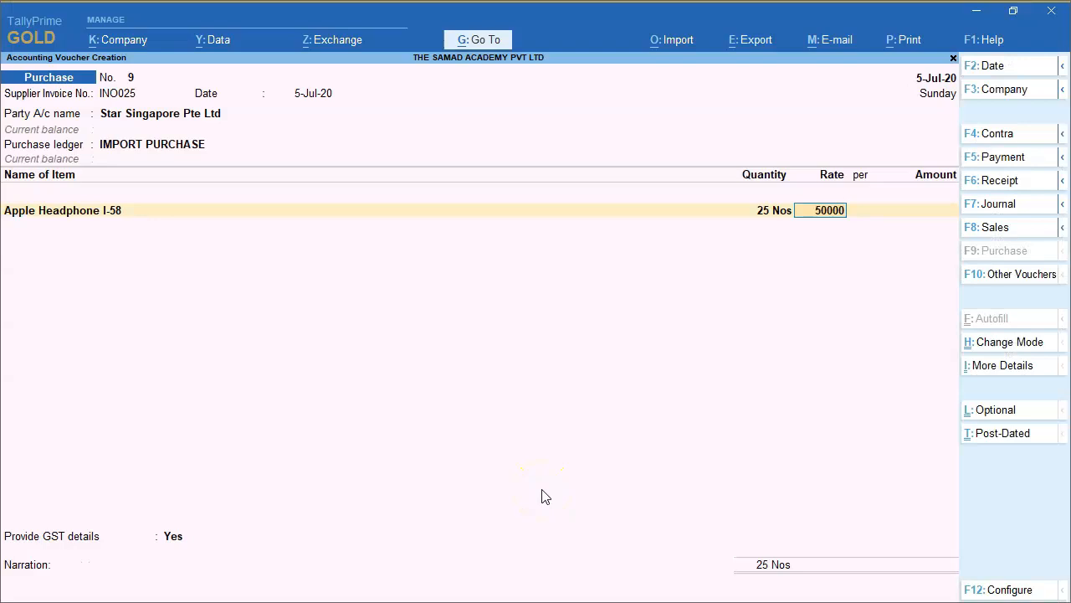
key(Return)
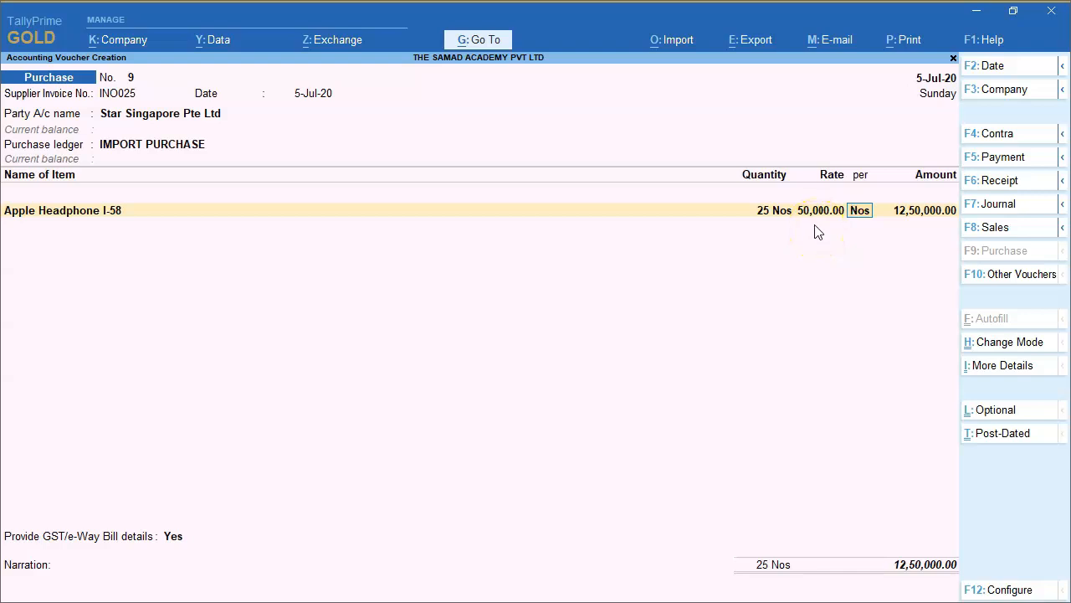
key(Return)
key(Return)
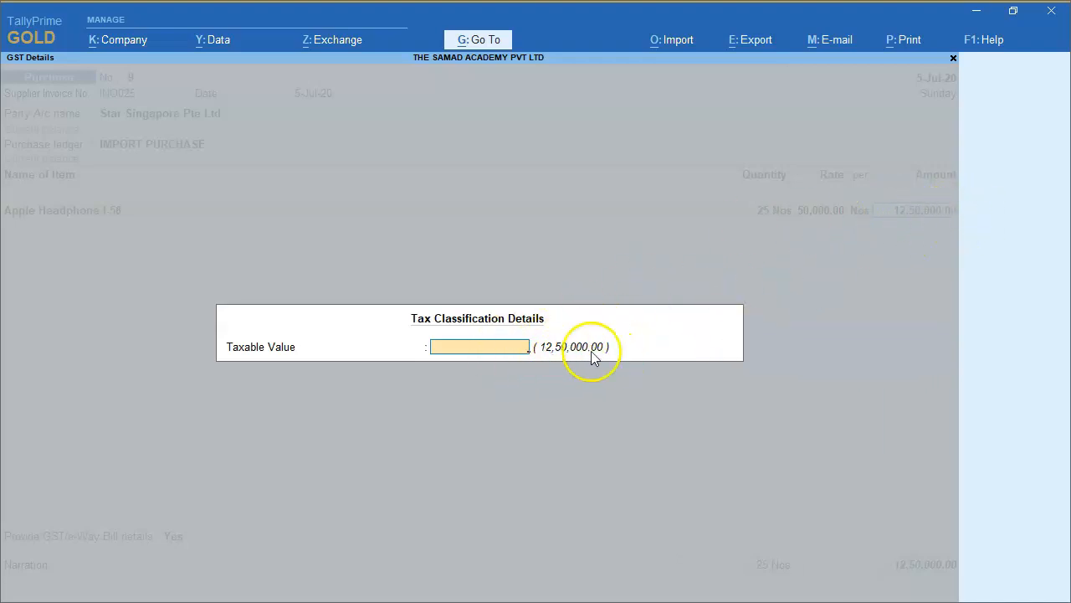
- Switch to the PowerPoint slide to review the headphone's base value, insurance and custom duty, and return to TallyPrime
key(alt+Tab)
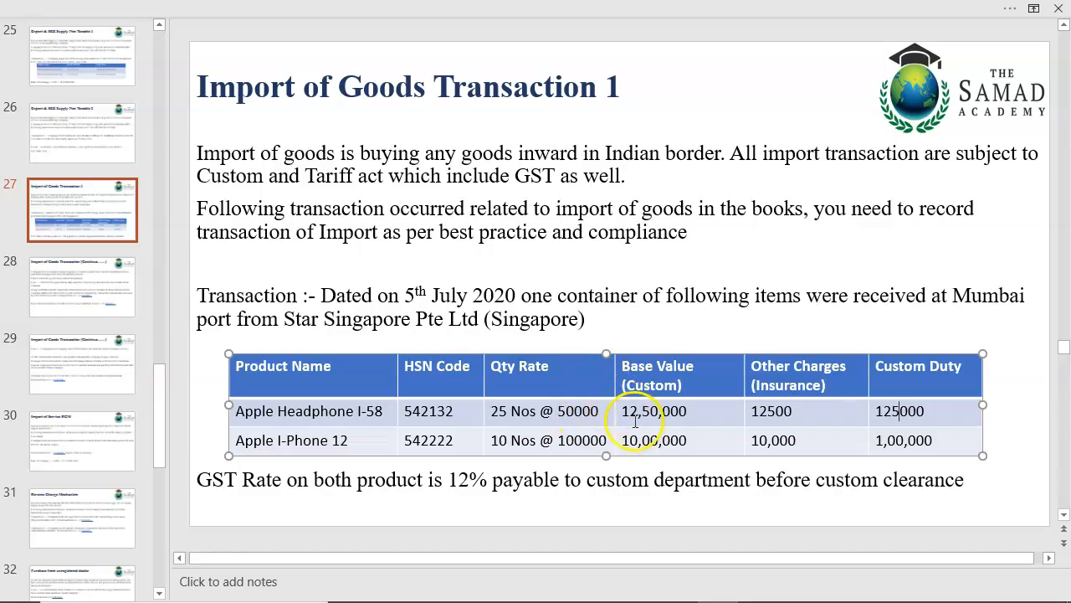
drag(626, 410, 688, 410)
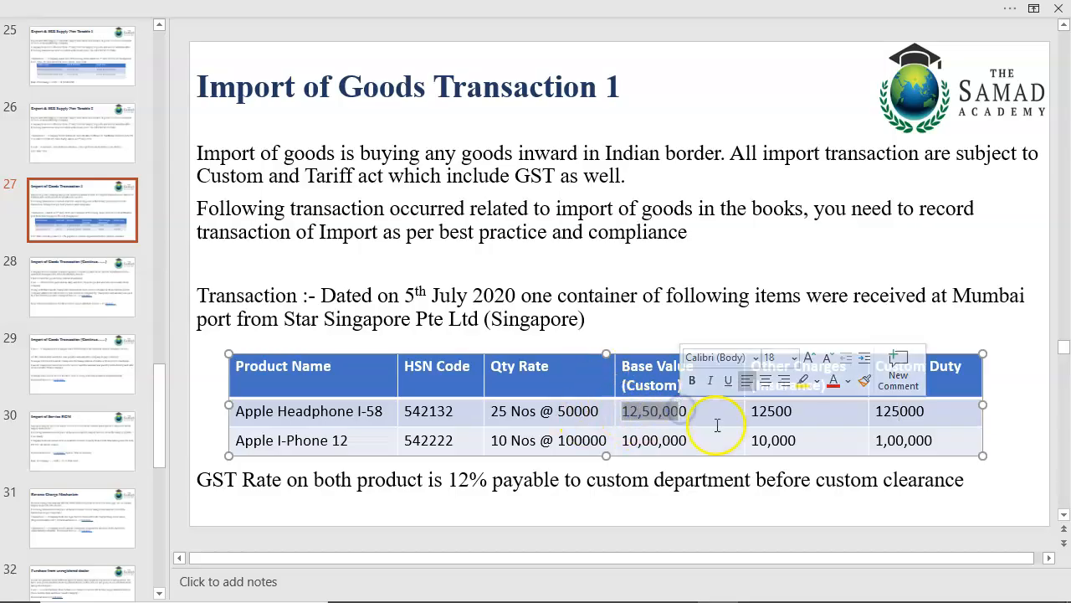
click(766, 414)
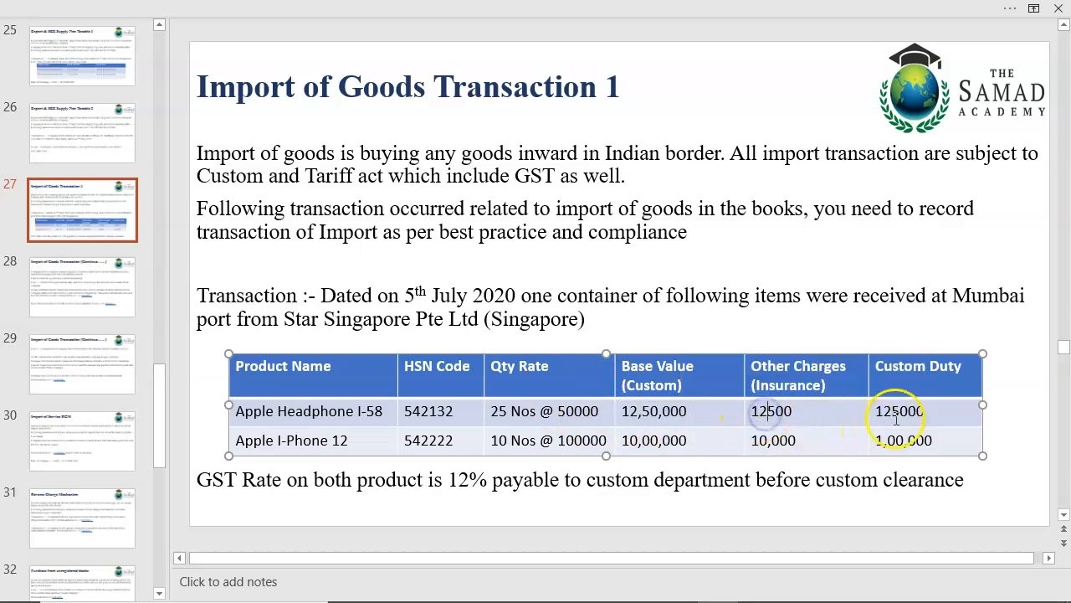
drag(791, 411, 762, 411)
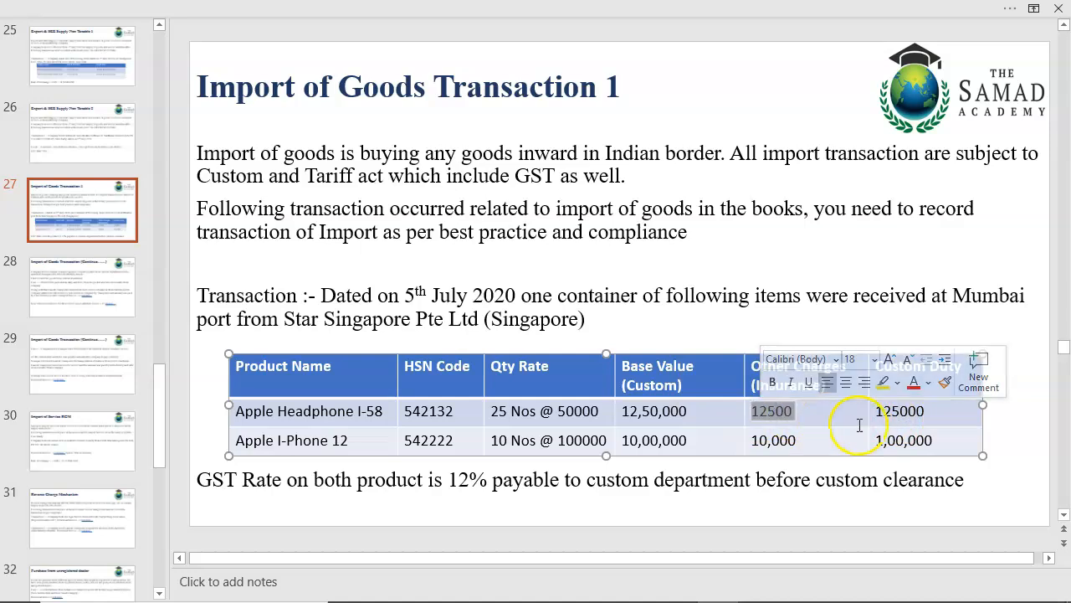
click(816, 414)
key(alt+Tab)
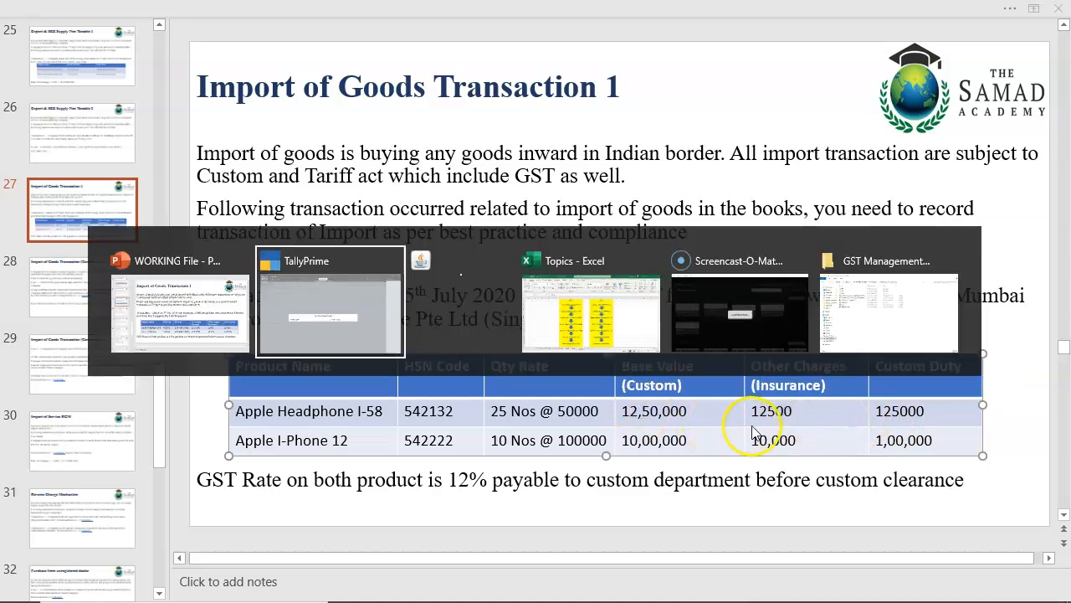
- Calculate the headphone's taxable value in the TallyPrime calculator as 1250000+12500+125000, checking the amounts against the slide
key(ctrl+n)
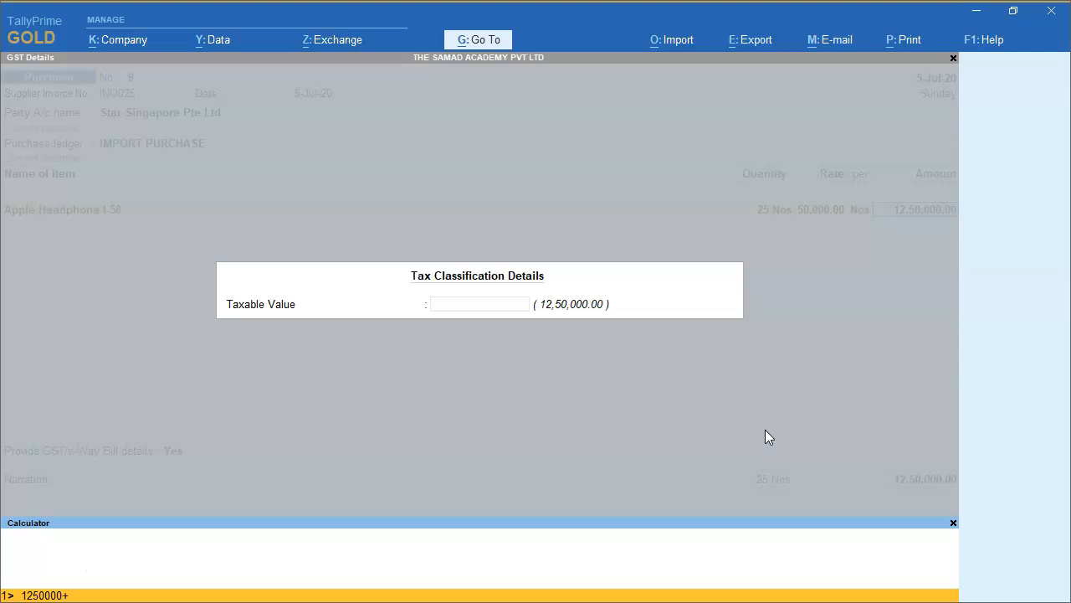
key(alt+Tab)
key(alt+Tab)
key(alt+Tab)
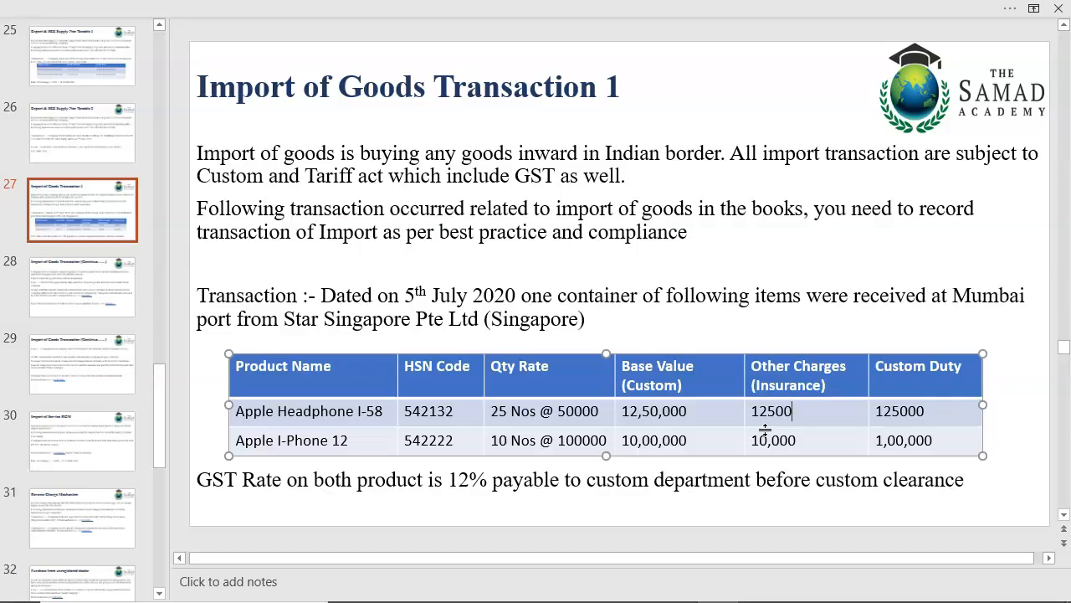
key(alt+Tab)
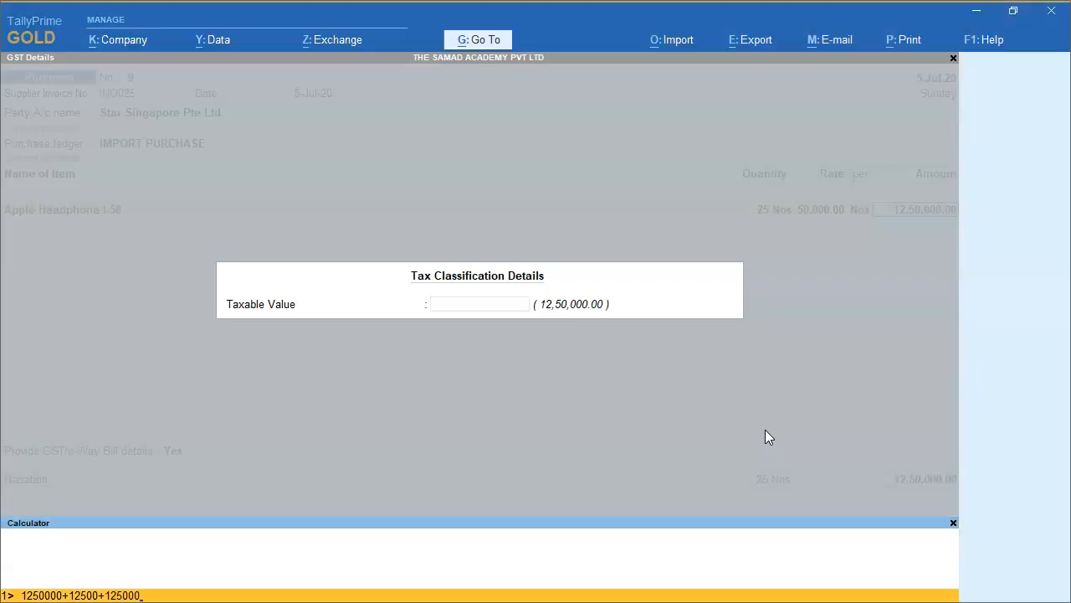
key(Return)
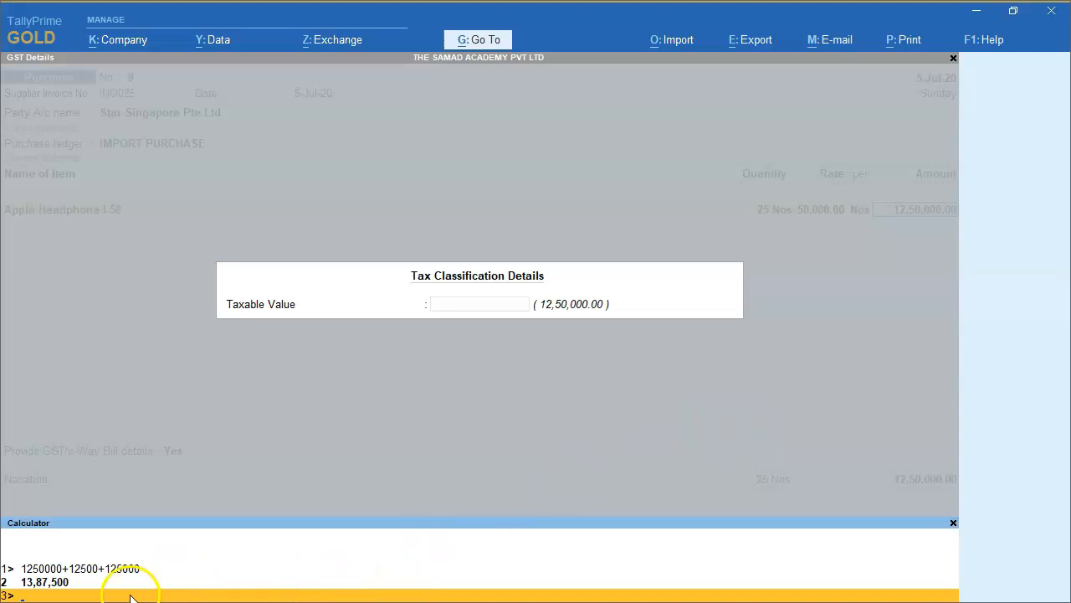
- Enter 13,87,500 as the taxable value of Apple Headphone I-58 and accept its tax classification details
click(454, 307)
text(13)
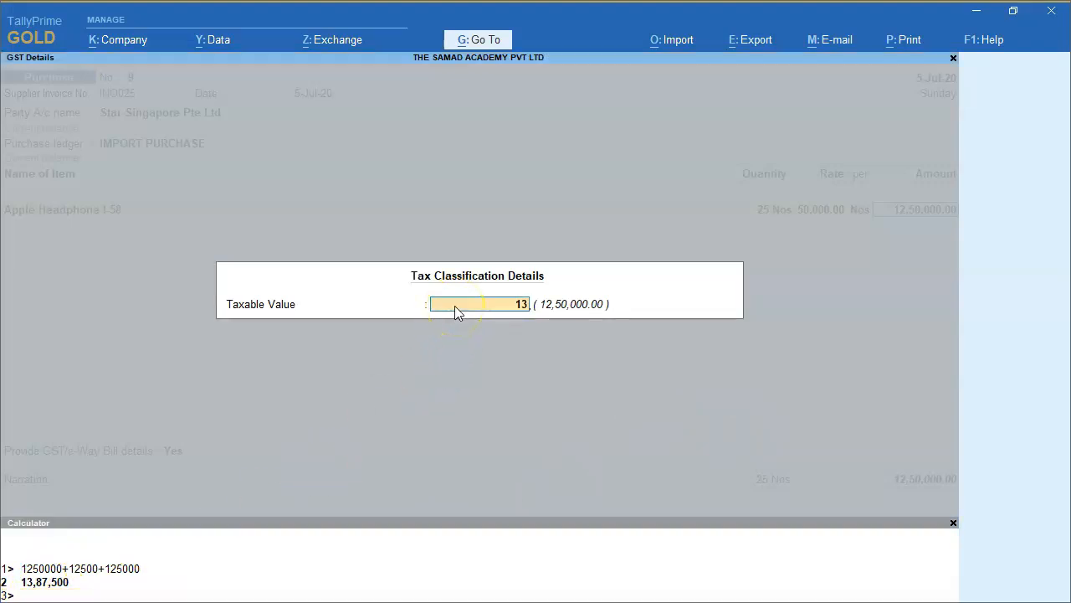
text(,87,5000)
key(Return)
key(Return)
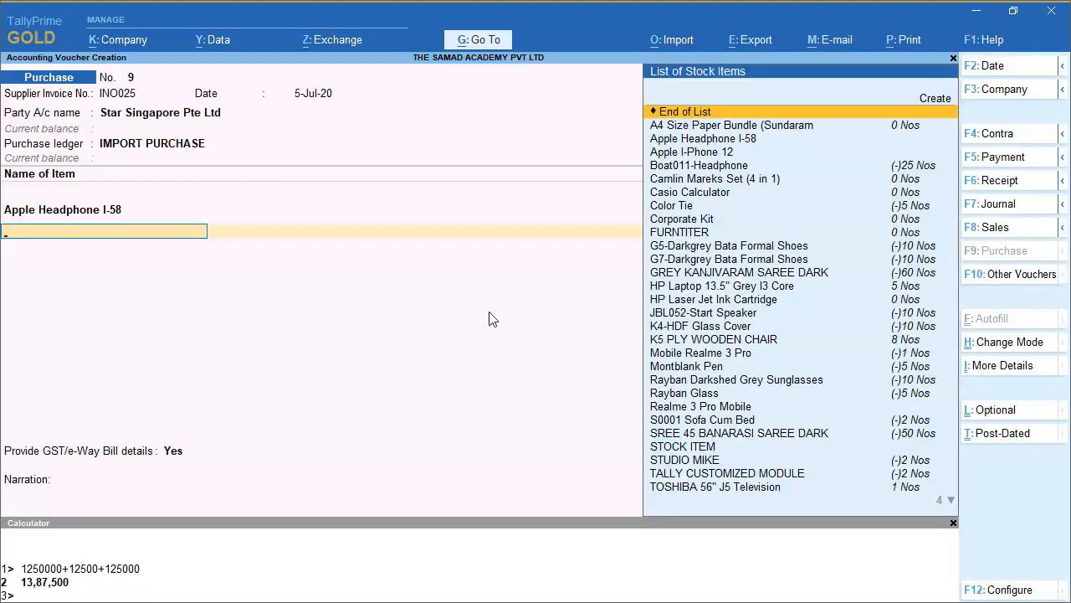
- Add Apple I-Phone 12 as the second item with 10 Nos at a rate of 1,00,000, as on the PowerPoint slide
text(APPL)
key(Down)
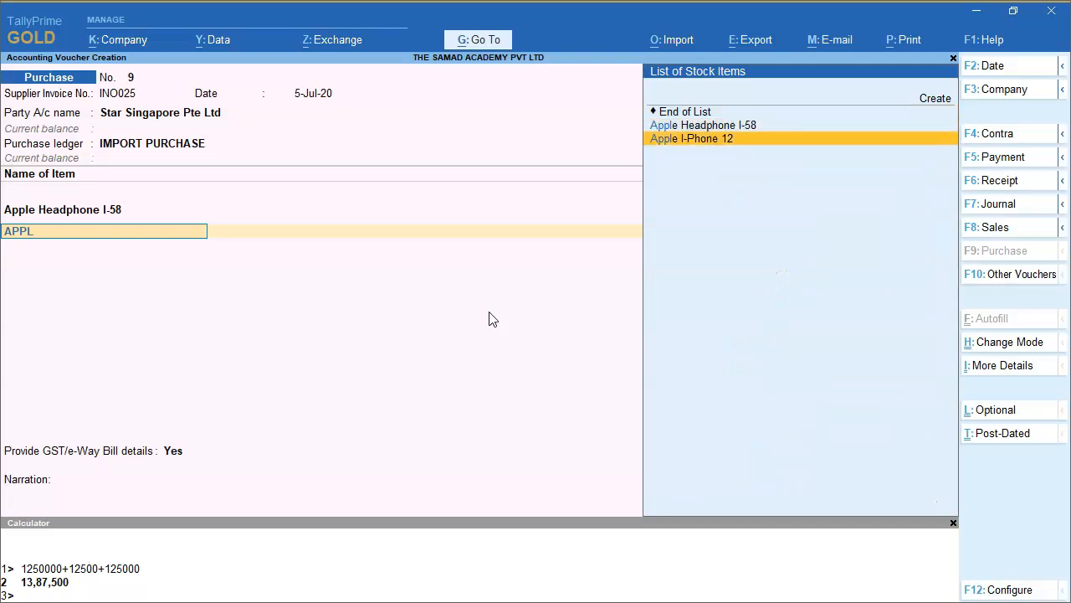
key(Return)
key(alt+Tab)
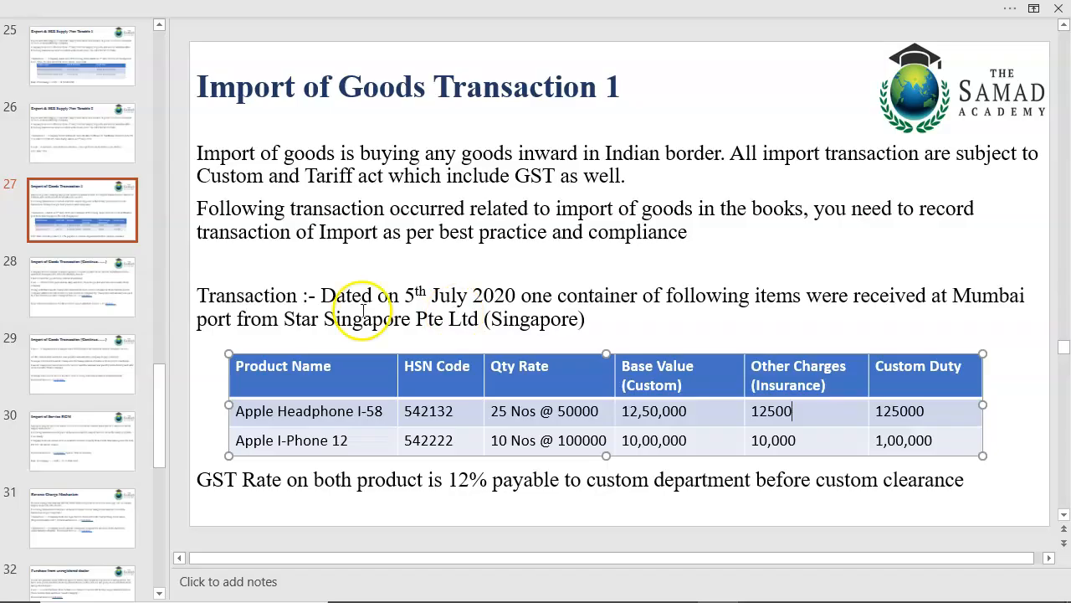
key(alt+Tab)
text(10)
key(Return)
text(1,00,000)
key(Return)
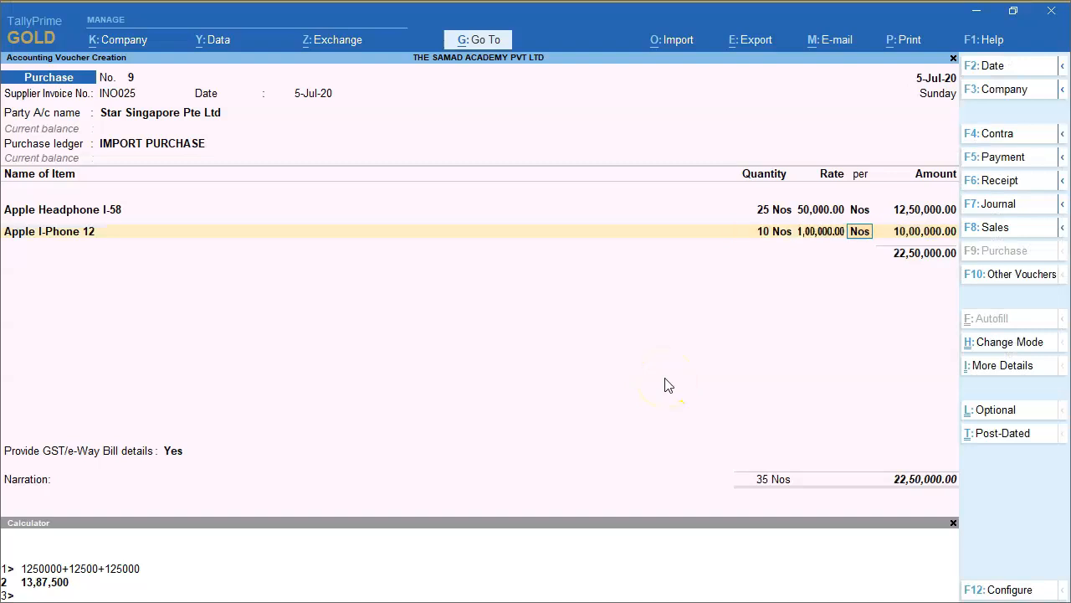
- Set the I-Phone's taxable value to 11,10,000 from the charges on the slide, and close the calculator
key(Return)
key(Return)
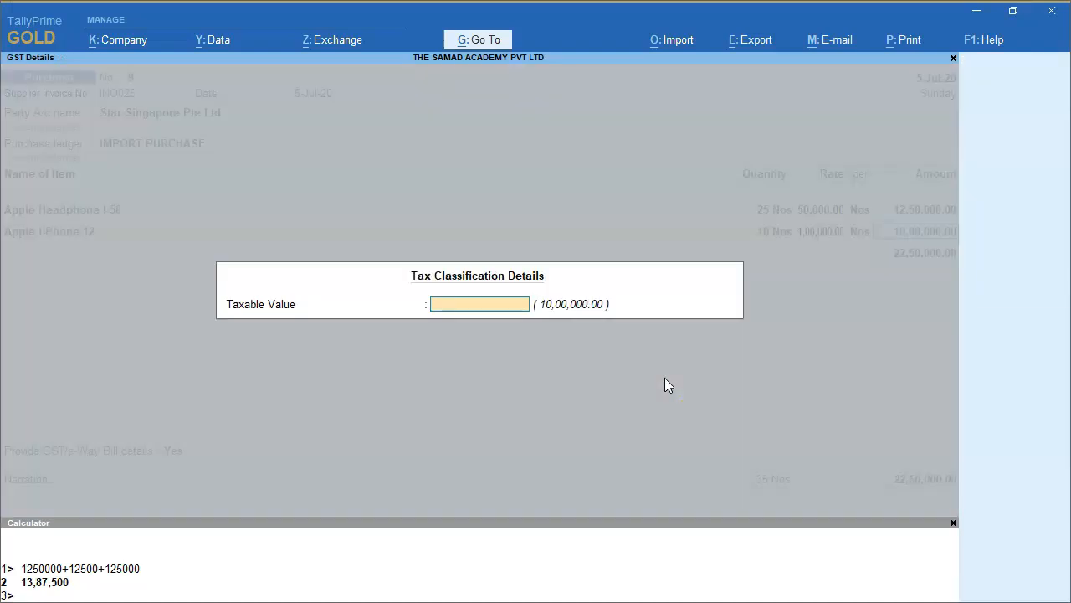
key(alt+Tab)
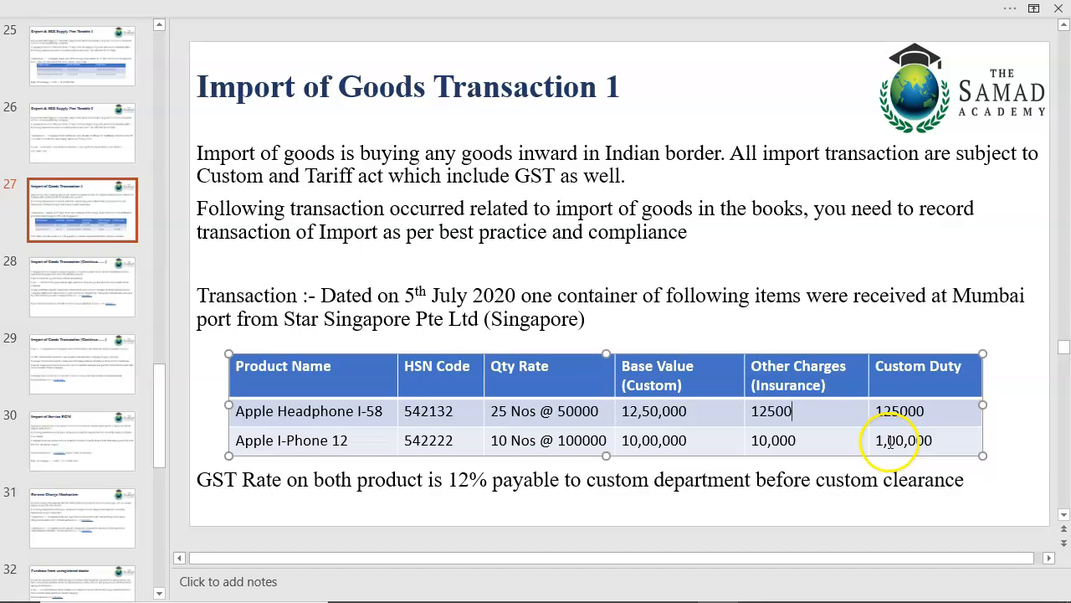
key(alt+Tab)
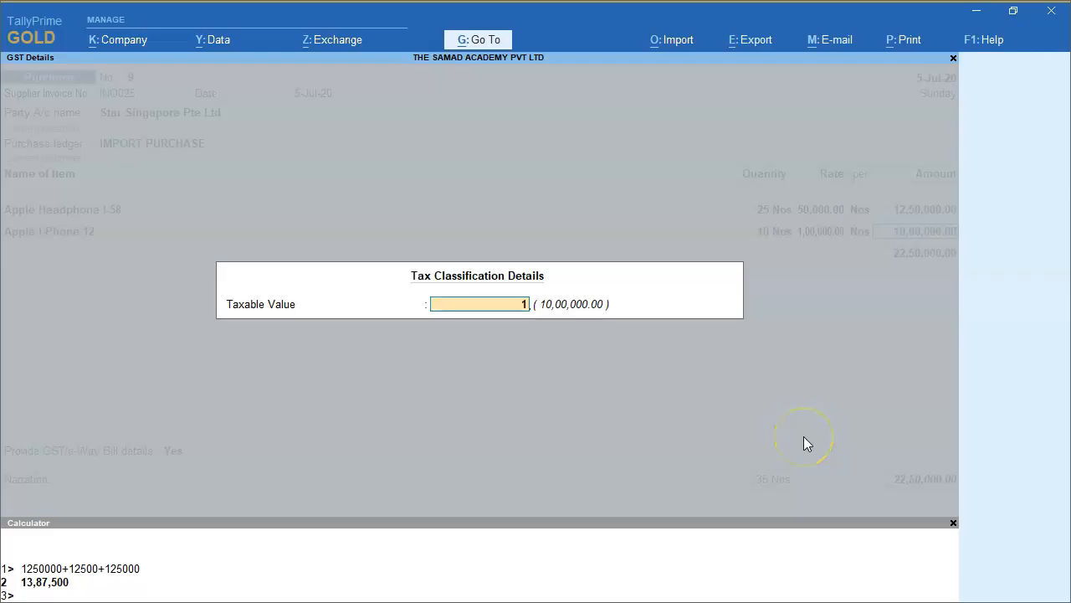
text(1110000)
key(Return)
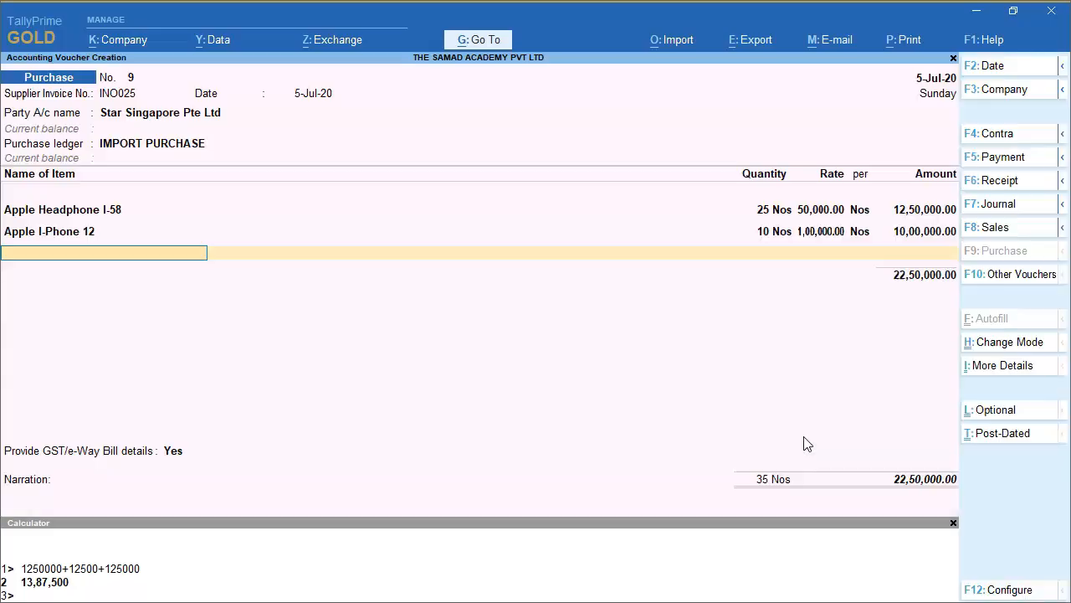
key(BackSpace)
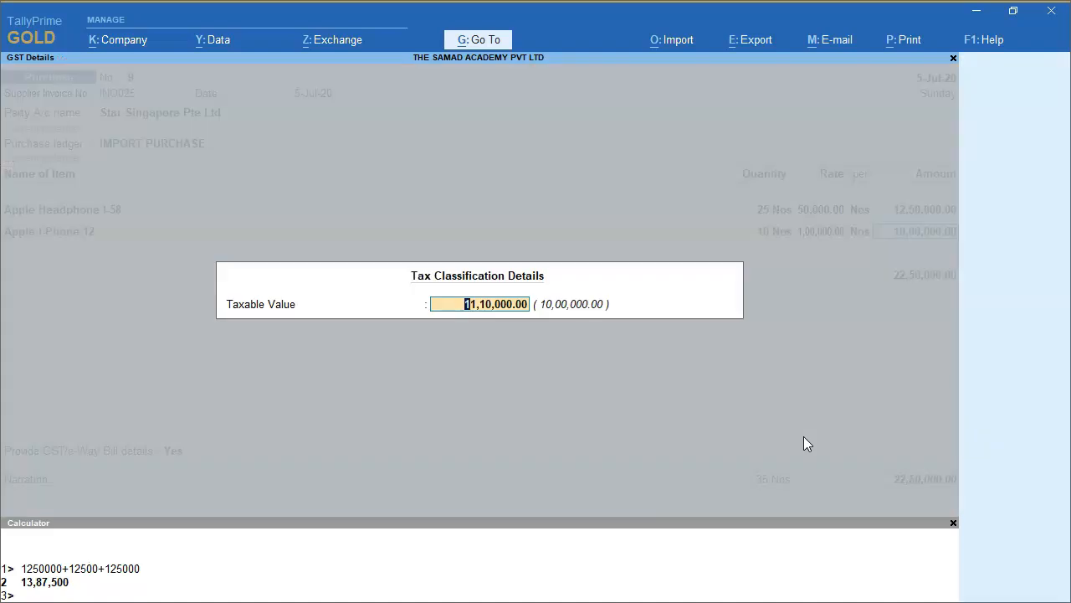
key(Return)
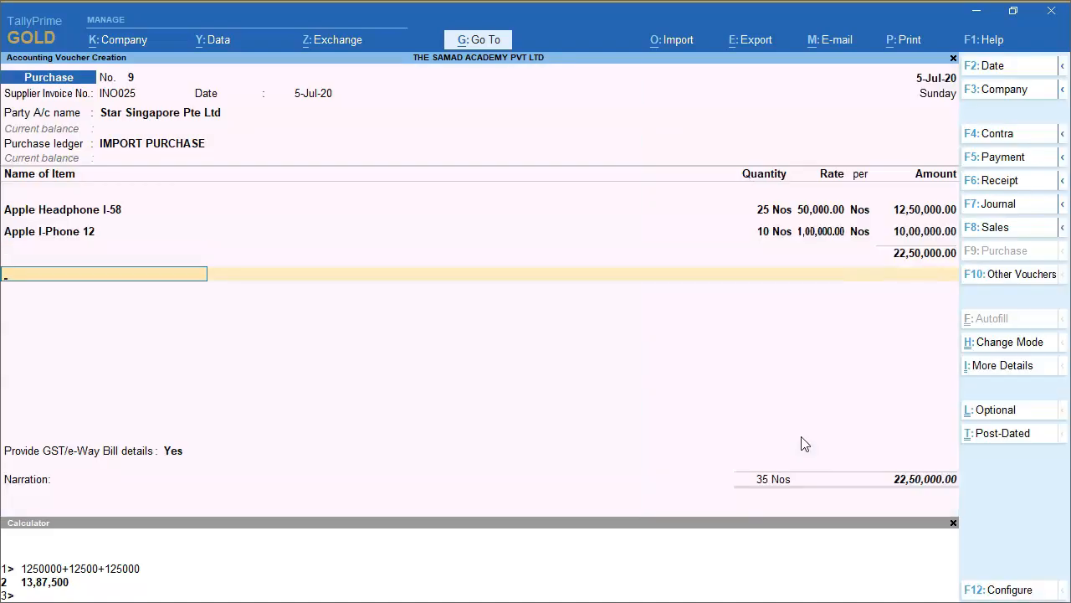
click(954, 523)
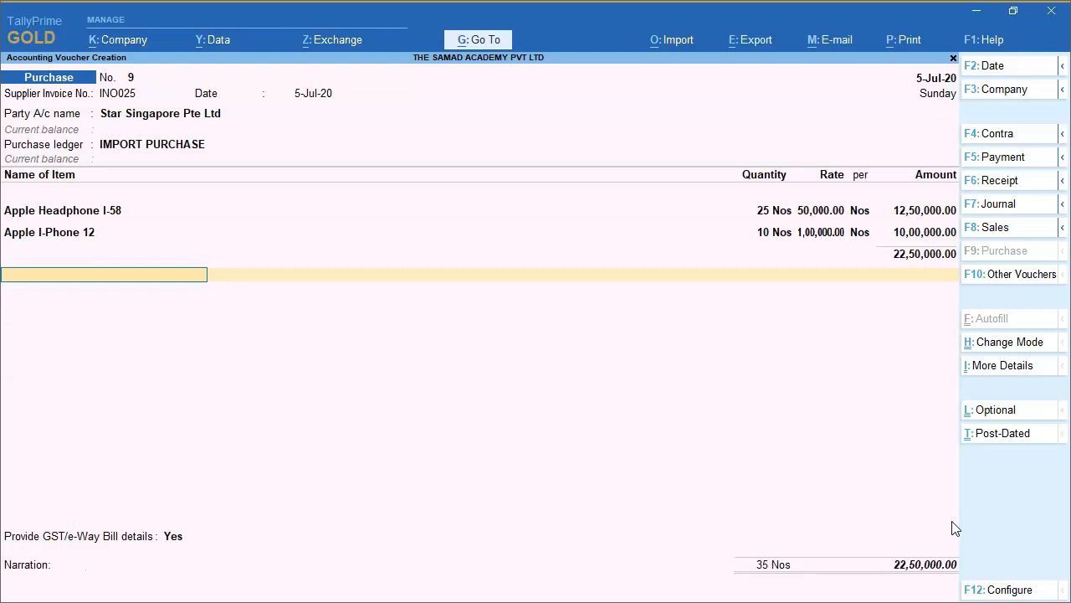
- Review the headphone's insurance and custom duty amounts on the PowerPoint slide and return to the TallyPrime voucher
key(alt+Tab)
click(883, 409)
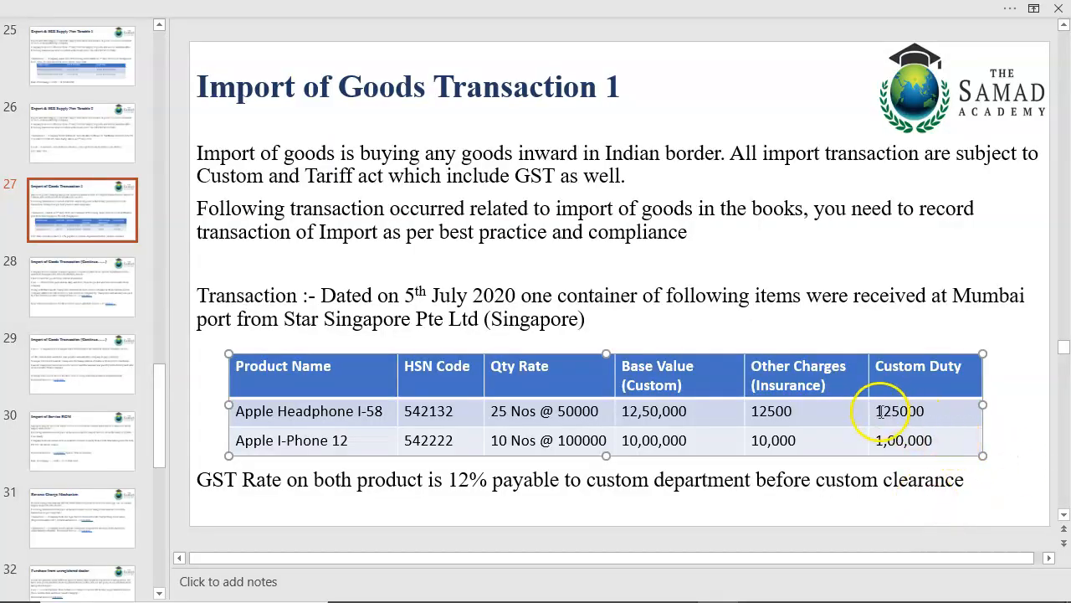
drag(878, 411, 922, 411)
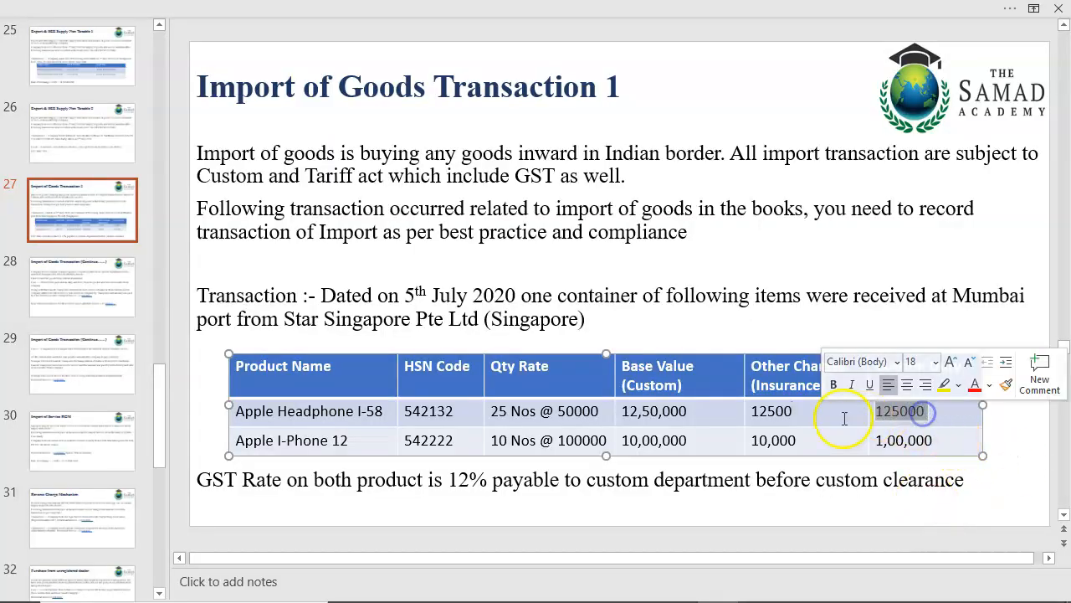
drag(792, 411, 758, 410)
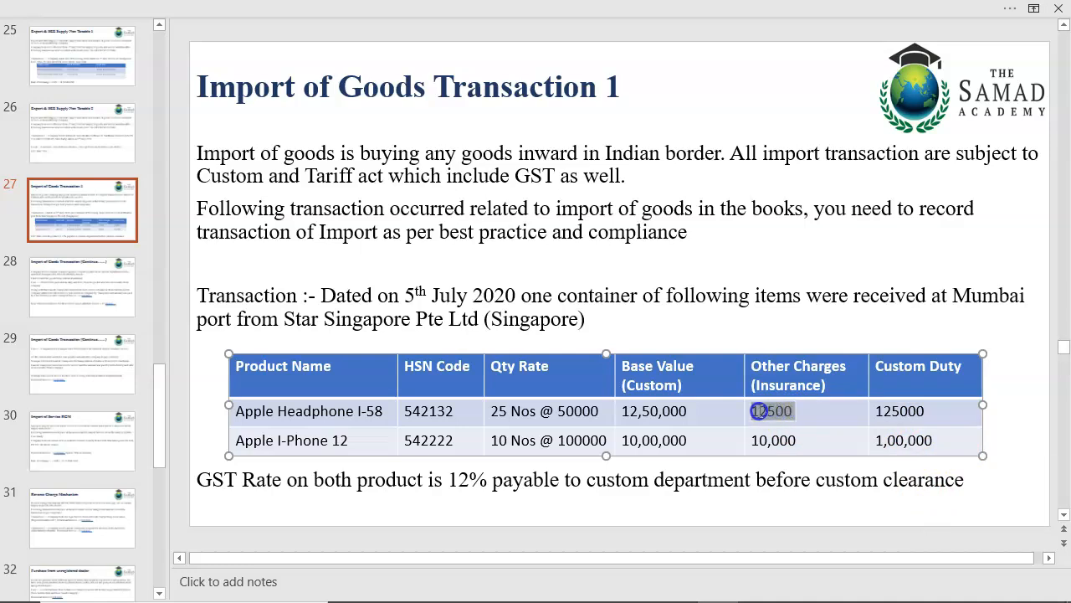
click(894, 411)
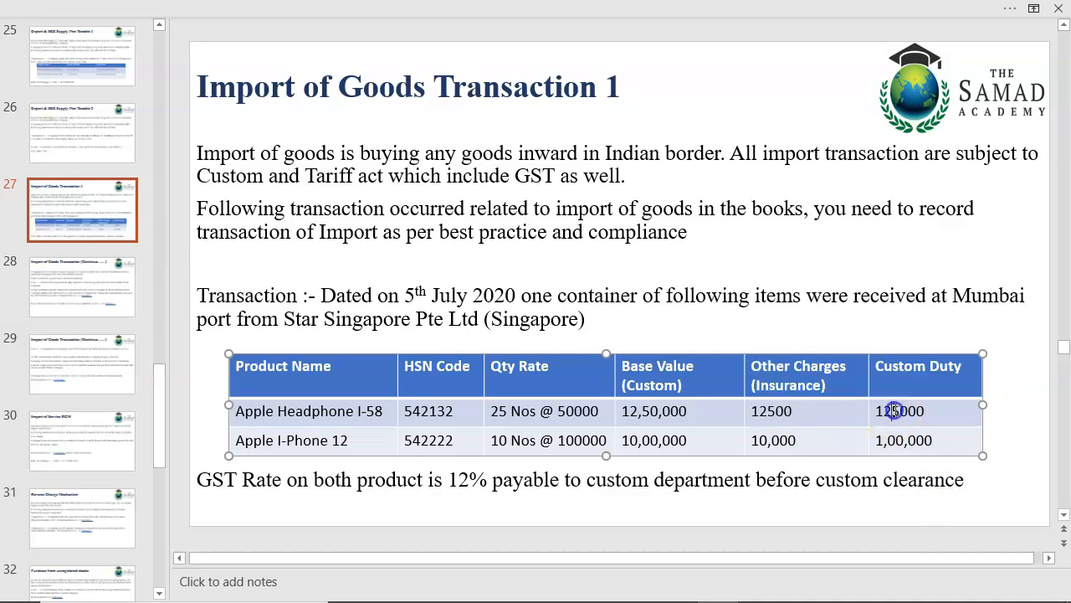
mouse_move(789, 411)
mouse_down()
mouse_move(758, 411)
mouse_move(790, 410)
mouse_up()
click(808, 410)
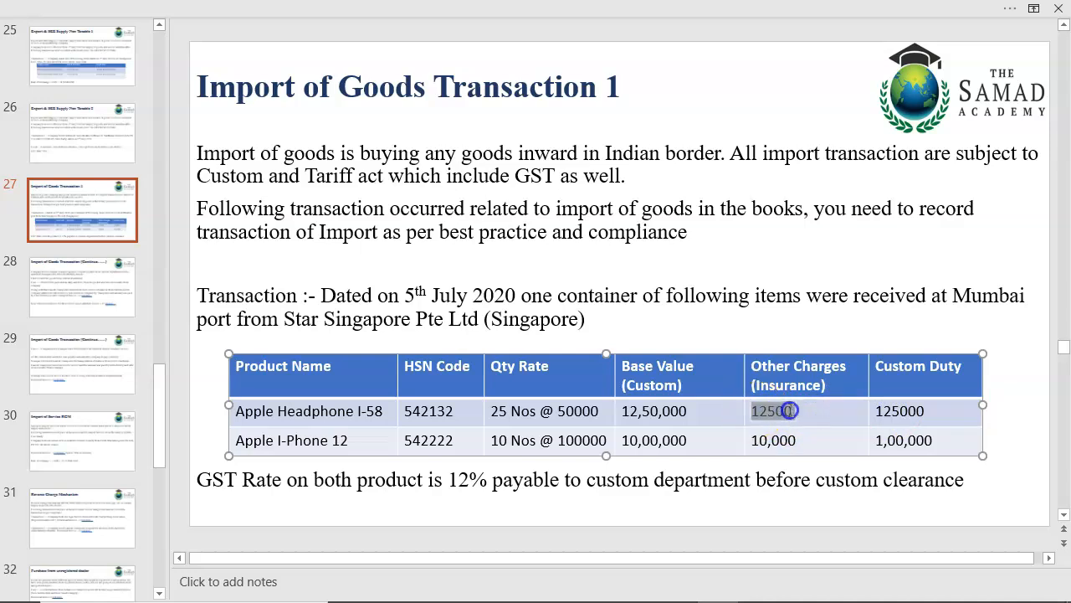
drag(876, 410, 920, 411)
key(alt+Tab)
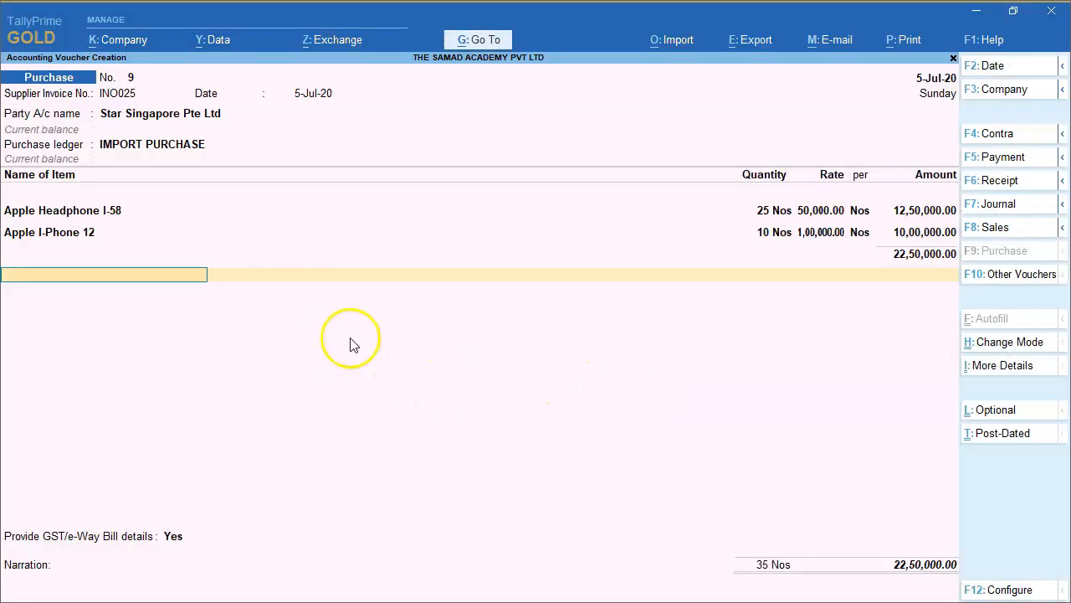
- Start a new ledger from the voucher's additional charges line and name it CUSTOM DUTY & Charges
key(alt+c)
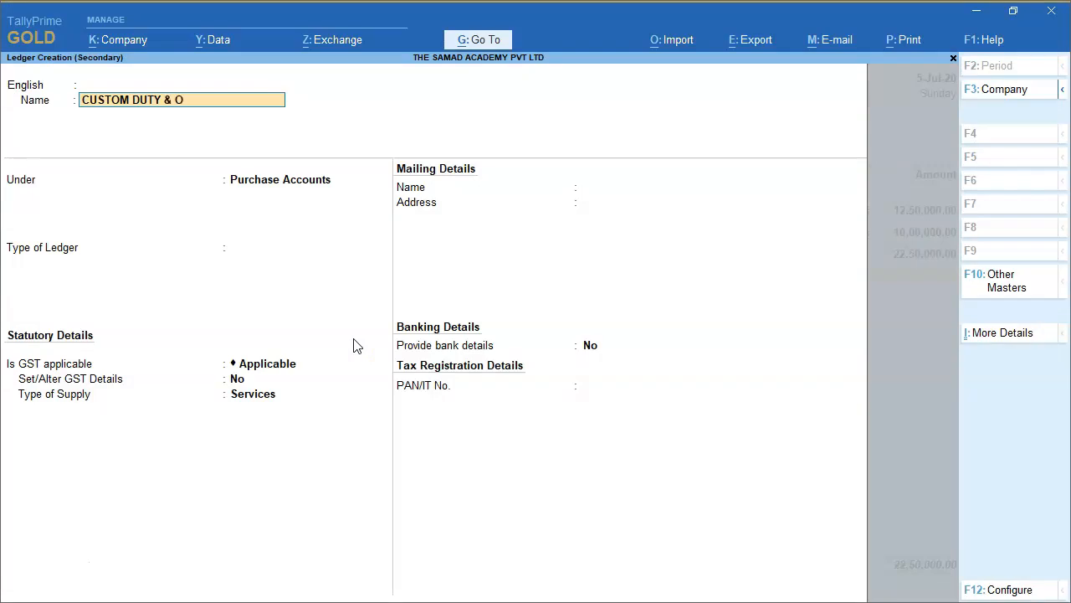
text(CUSTOM DUTY & Charges\)
key(Return)
key(BackSpace)
key(Return)
key(Return)
- Try Direct Expenses as the new ledger's parent group and return to the group selection
text(D)
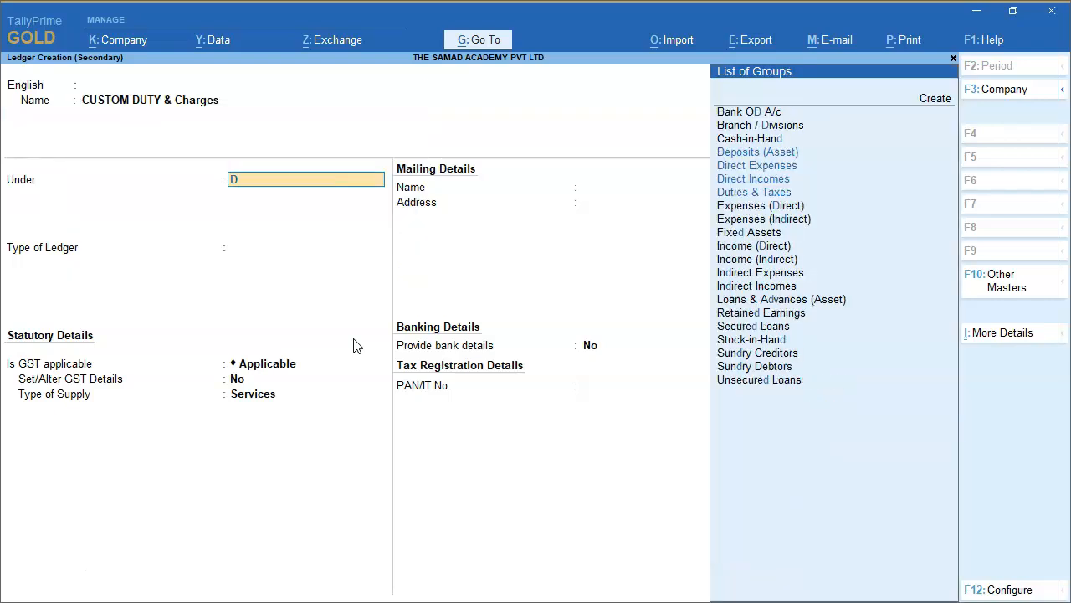
text(ire)
key(Down)
key(Return)
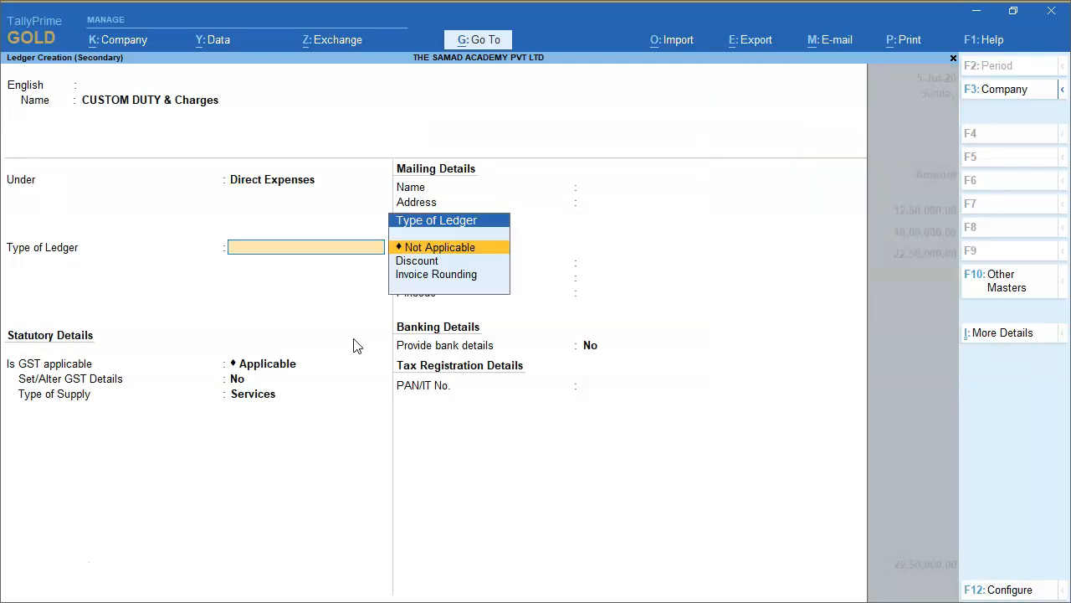
key(BackSpace)
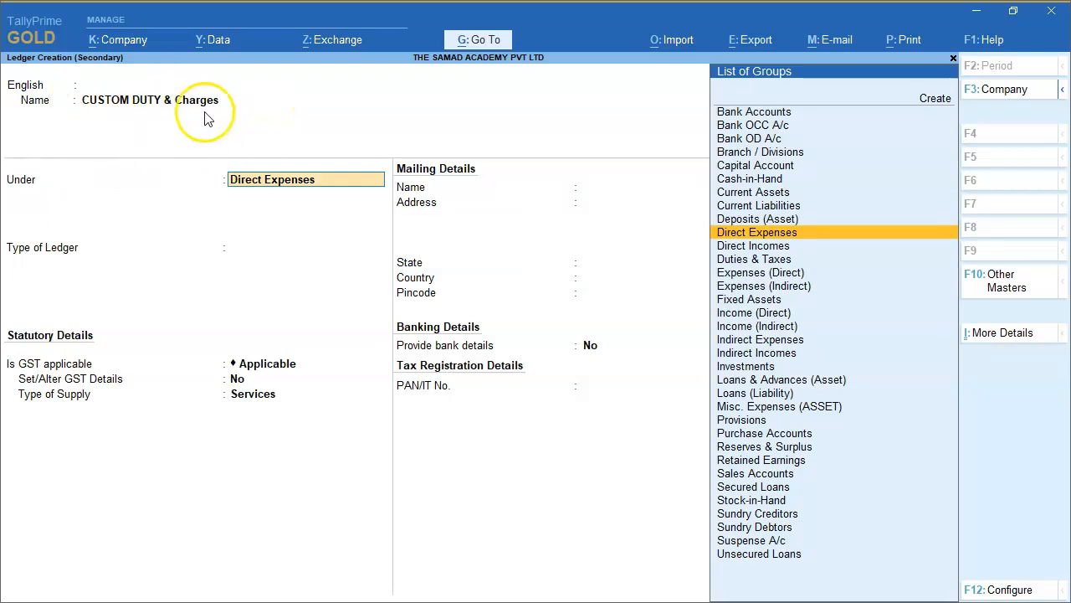
- Check the headphone's base value and charges on the PowerPoint slide and return to the TallyPrime ledger
key(alt+Tab)
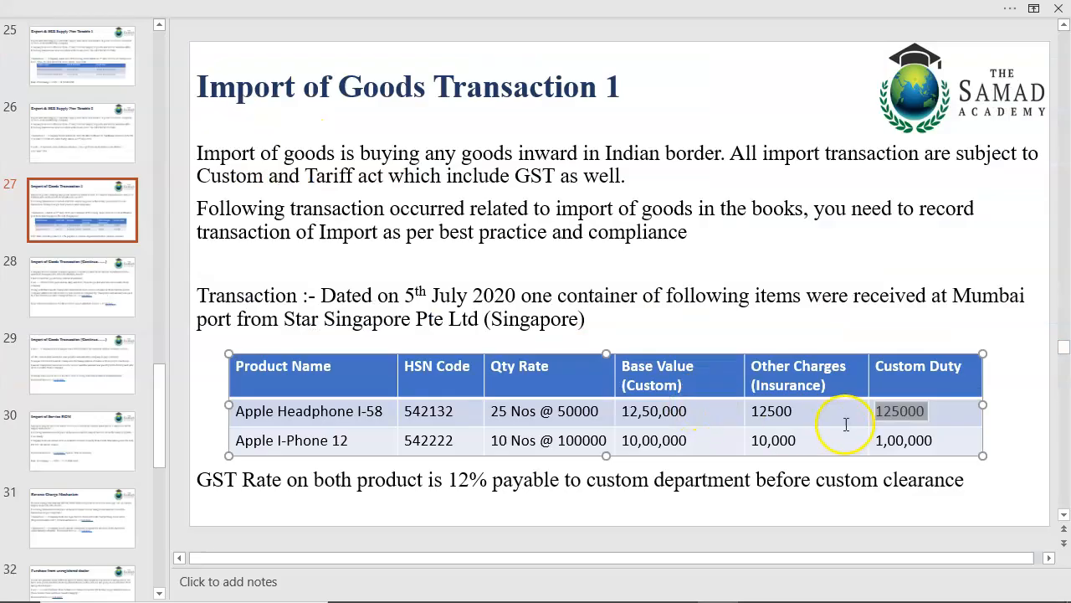
click(657, 410)
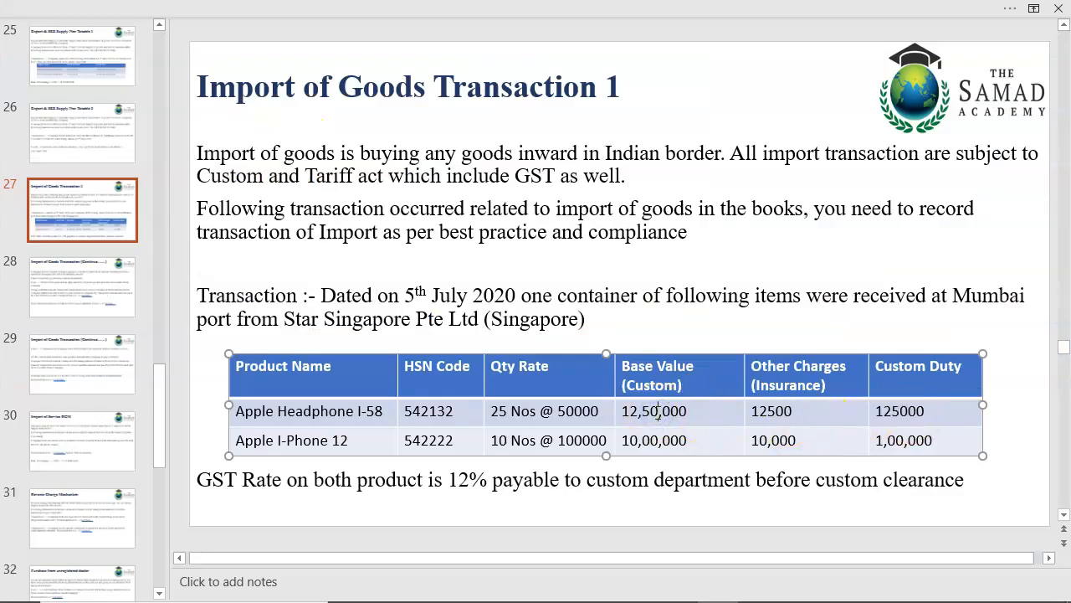
key(alt+Tab)
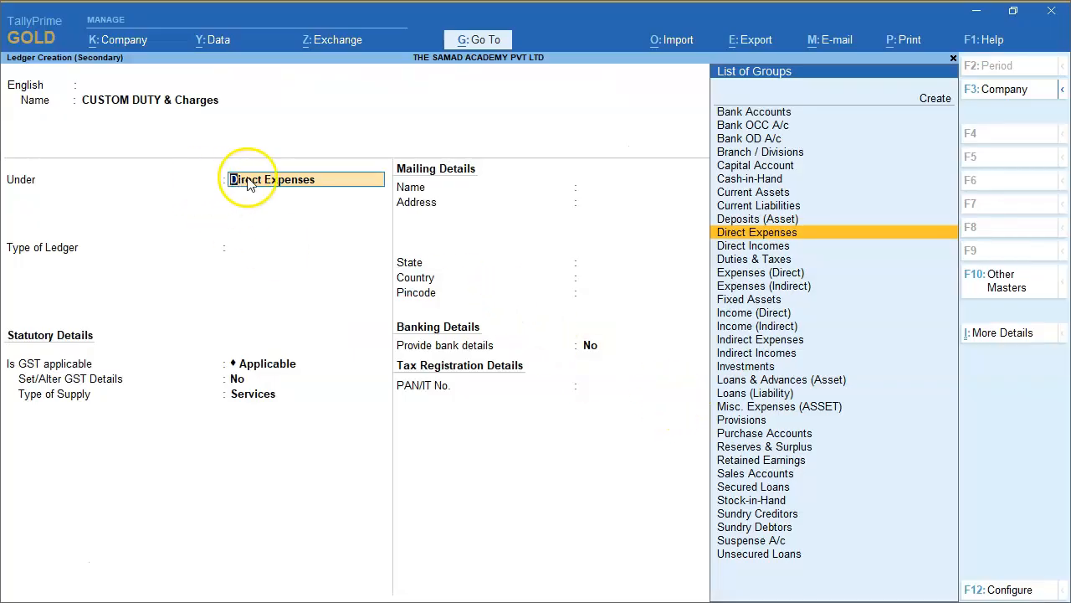
- Start a new group named Import Landed Cost under Direct Expenses from the ledger's group selection
key(alt+c)
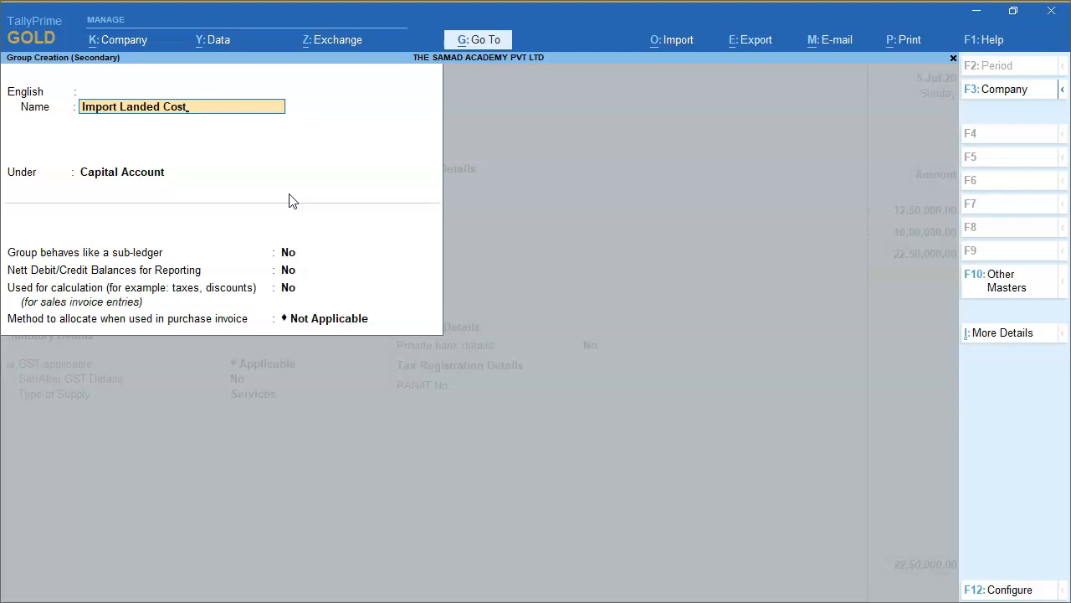
key(Return)
key(Return)
text(Di)
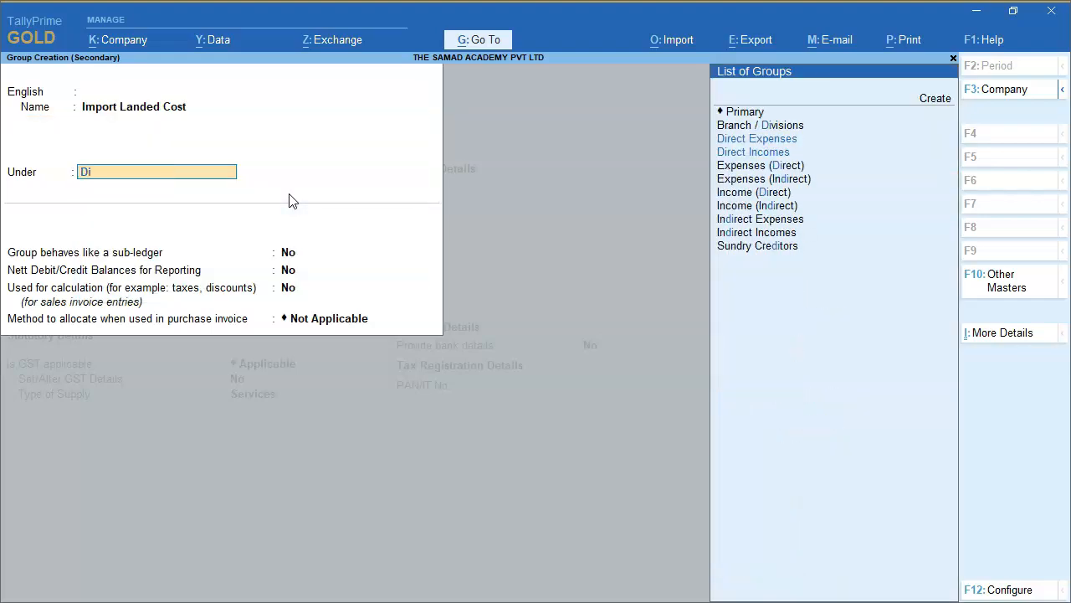
key(Return)
- Set the group's purchase invoice allocation method to Appropriate by Value, keep its other options at No, and save it
key(Return)
key(Return)
key(Return)
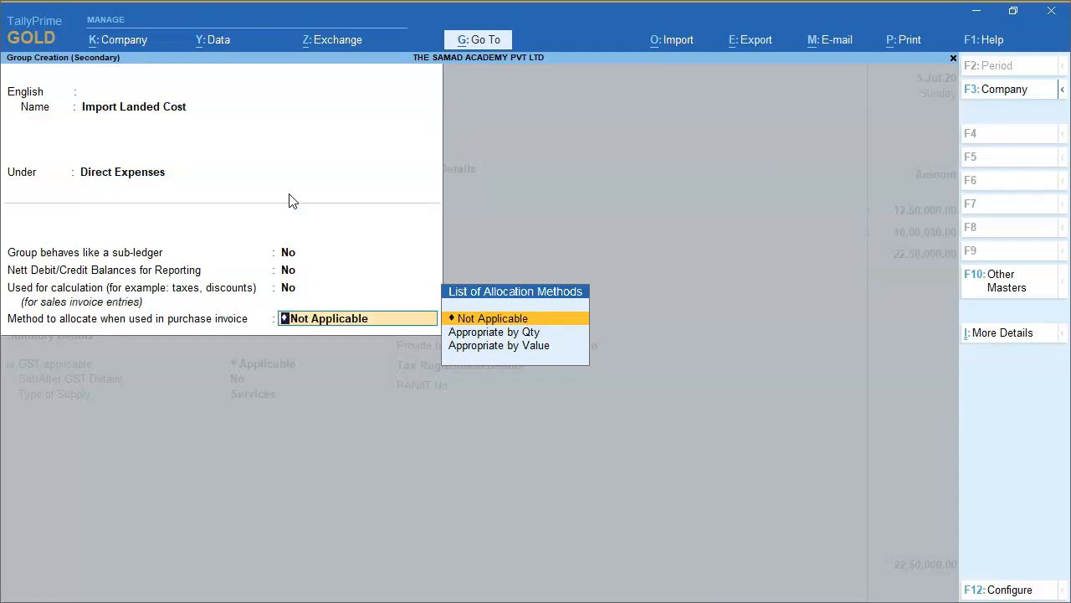
key(Down)
key(Down)
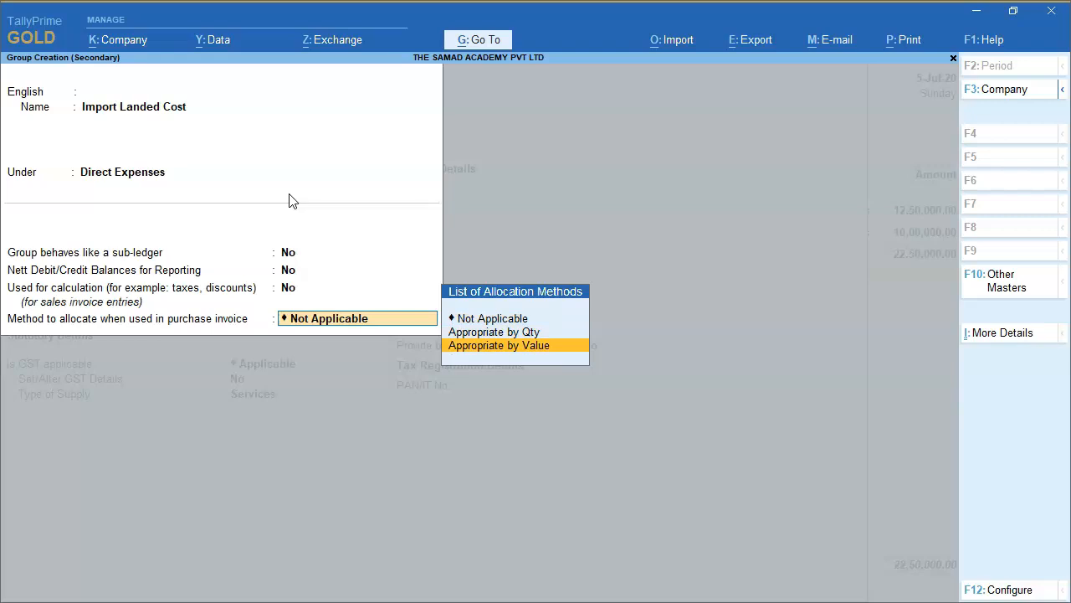
key(Return)
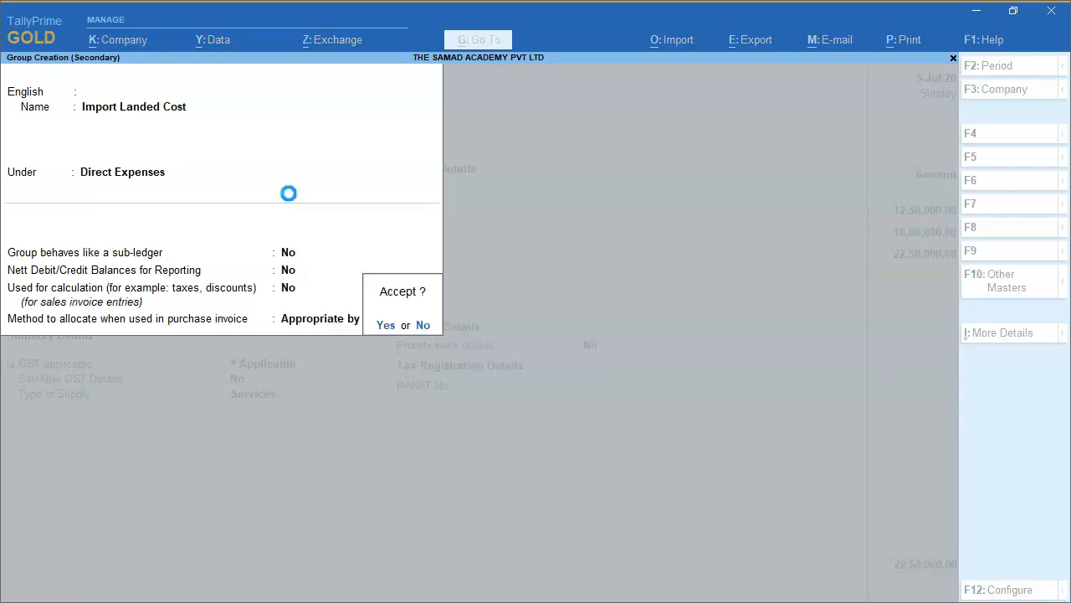
key(Return)
- Save the CUSTOM DUTY & Charges ledger under Import Landed Cost with ledger type and GST Not Applicable, and add it to the voucher
key(Down)
key(Return)
key(Return)
key(Return)
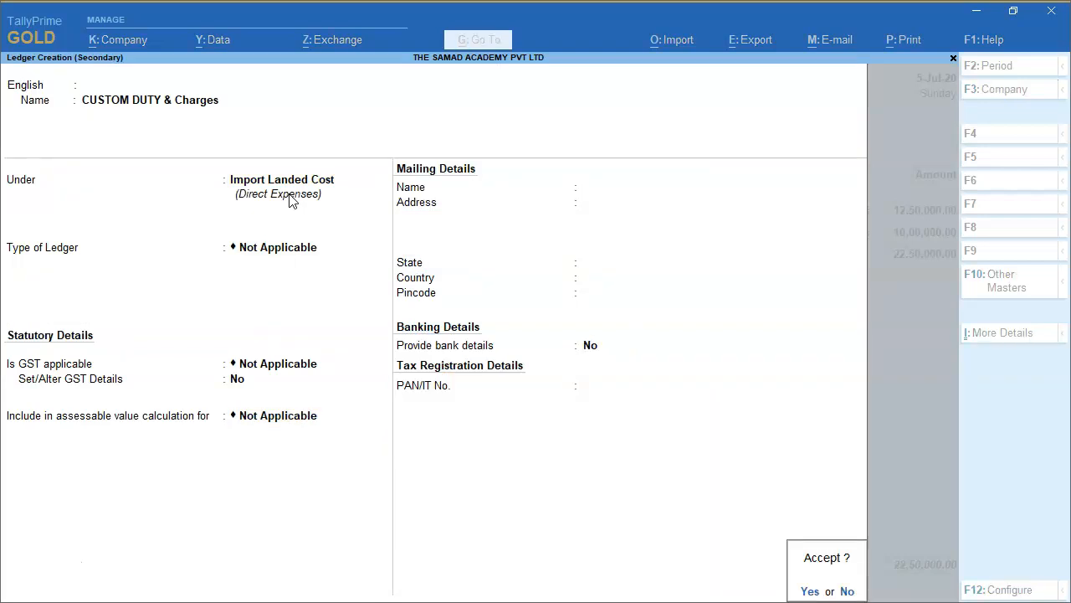
key(Return)
key(Return)
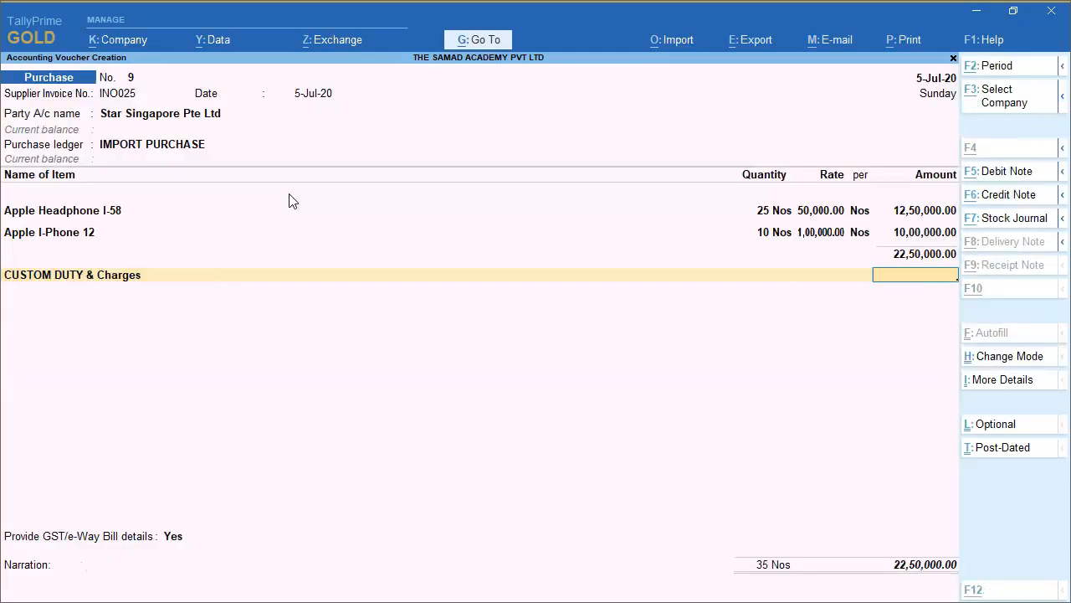
- Check the headphone's custom duty and insurance on the PowerPoint slide, and enter their sum 125000+12500 as the CUSTOM DUTY & Charges amount in TallyPrime
key(alt+Tab)
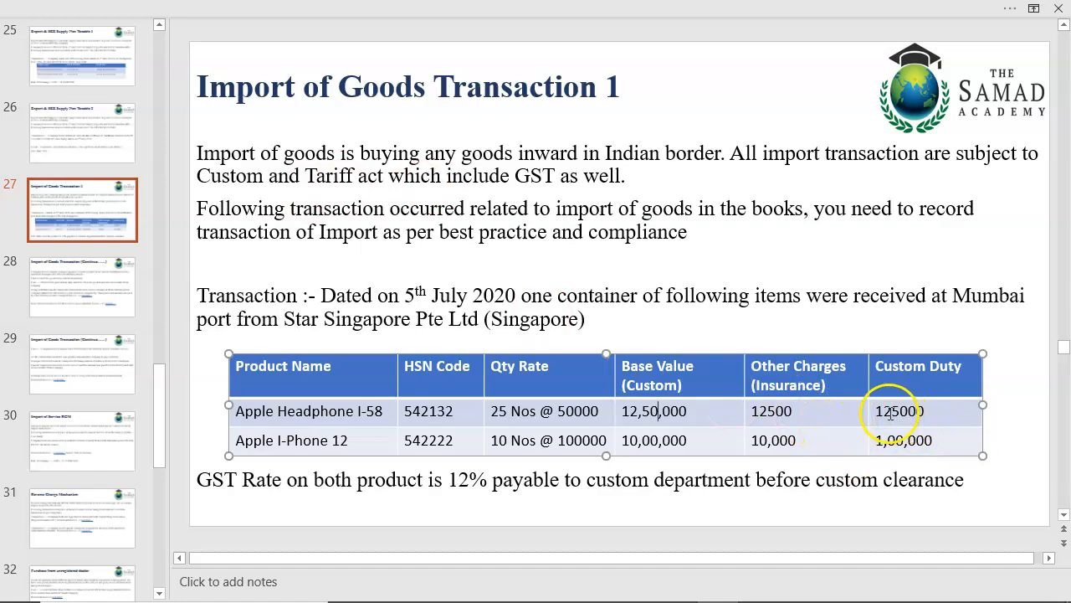
key(alt+Tab)
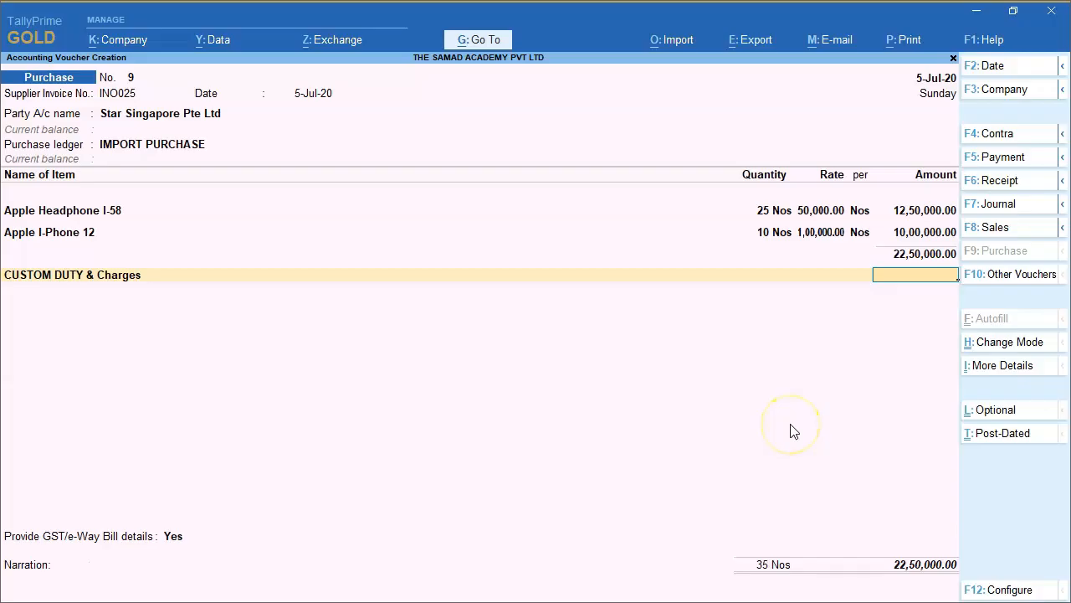
key(ctrl+n)
text(1)
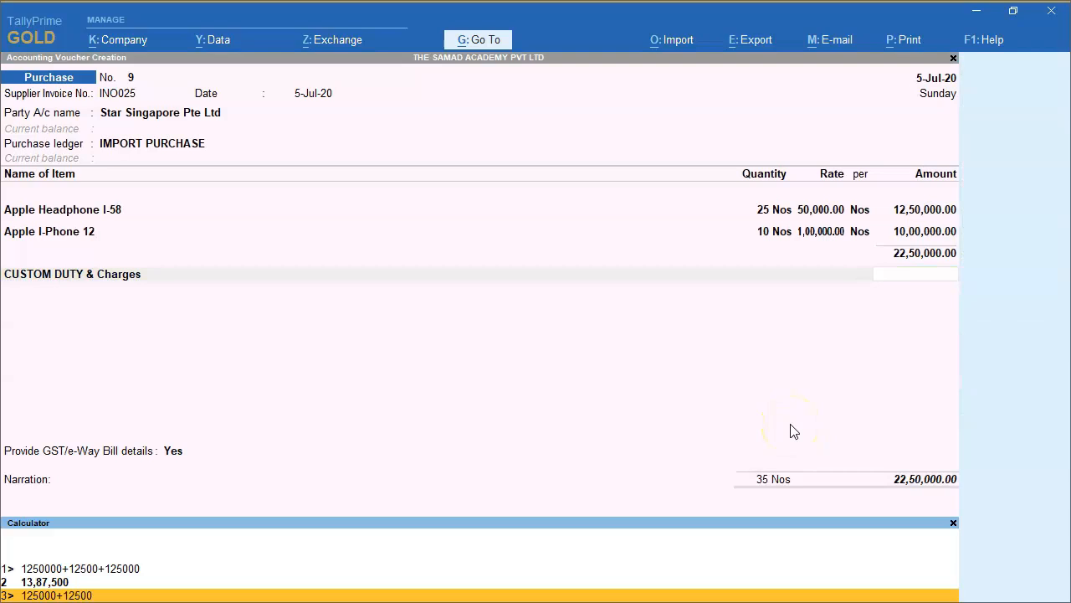
text(25000+12500)
key(Return)
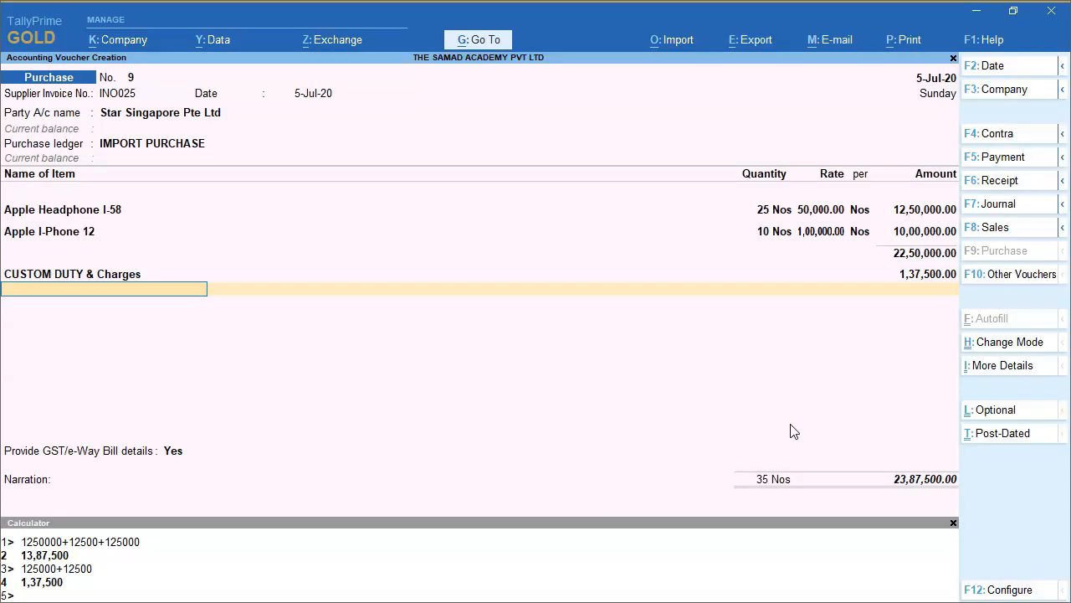
click(953, 522)
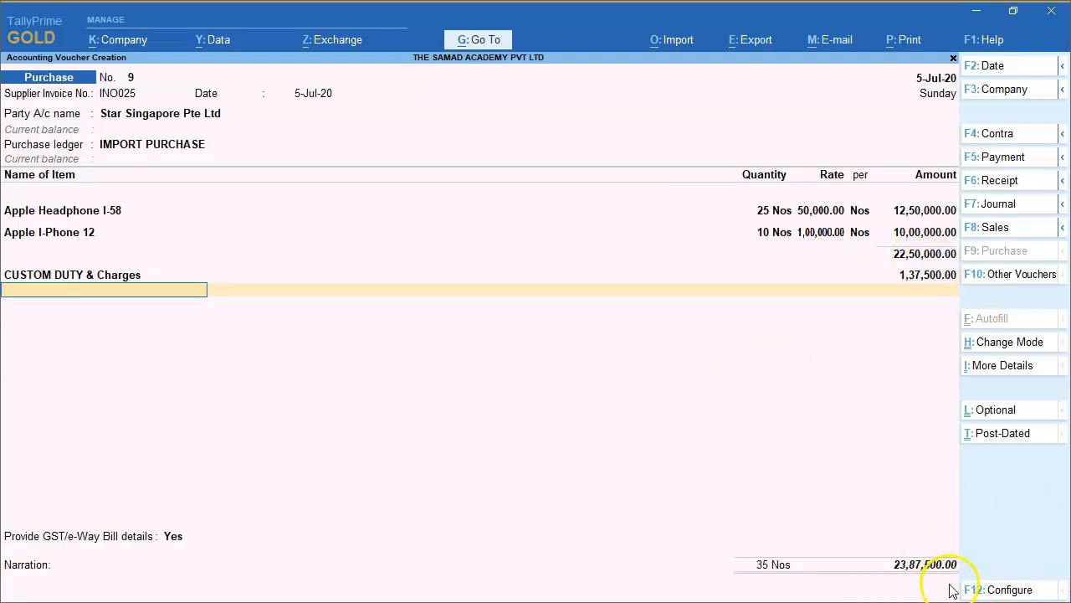
- Create a ledger named Custom Duty Payable under Current Liabilities with default details, and add it to the purchase voucher
key(alt+c)
text(Custom Duty Pa)
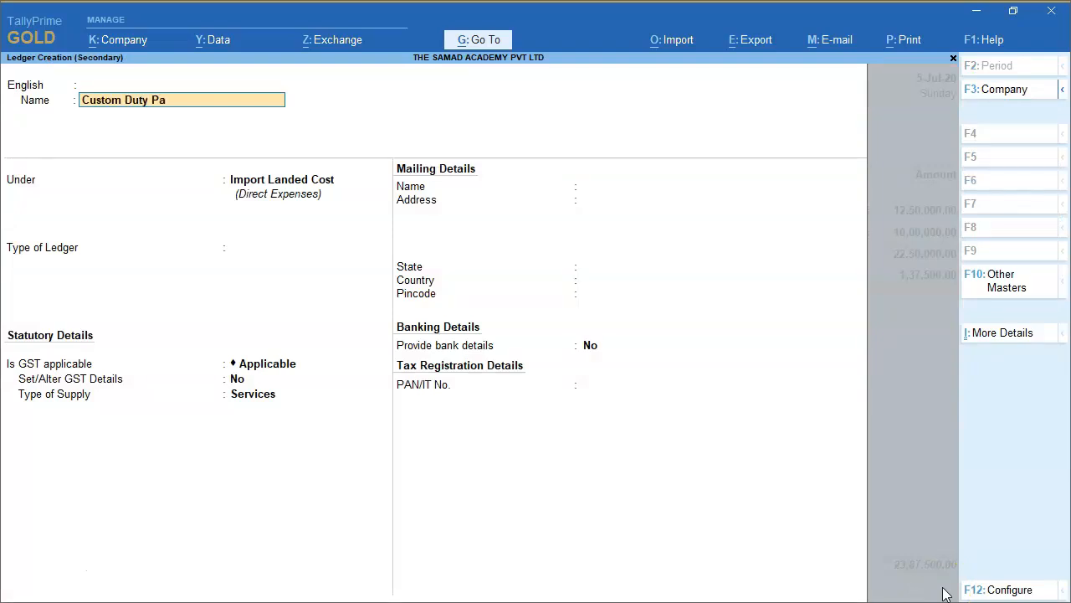
text(yable)
key(Return)
key(Return)
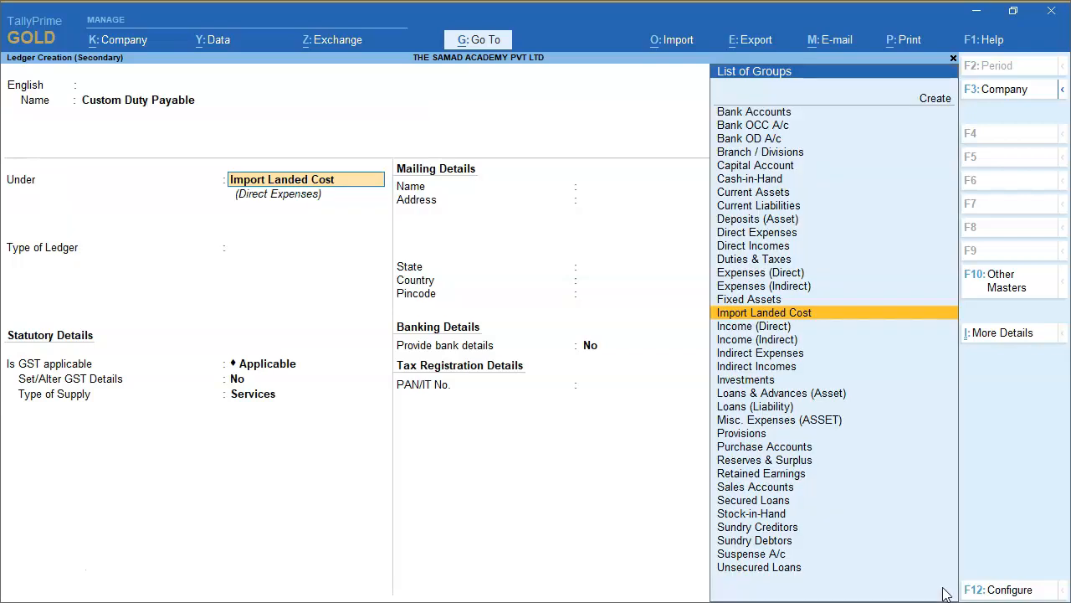
text(Cu)
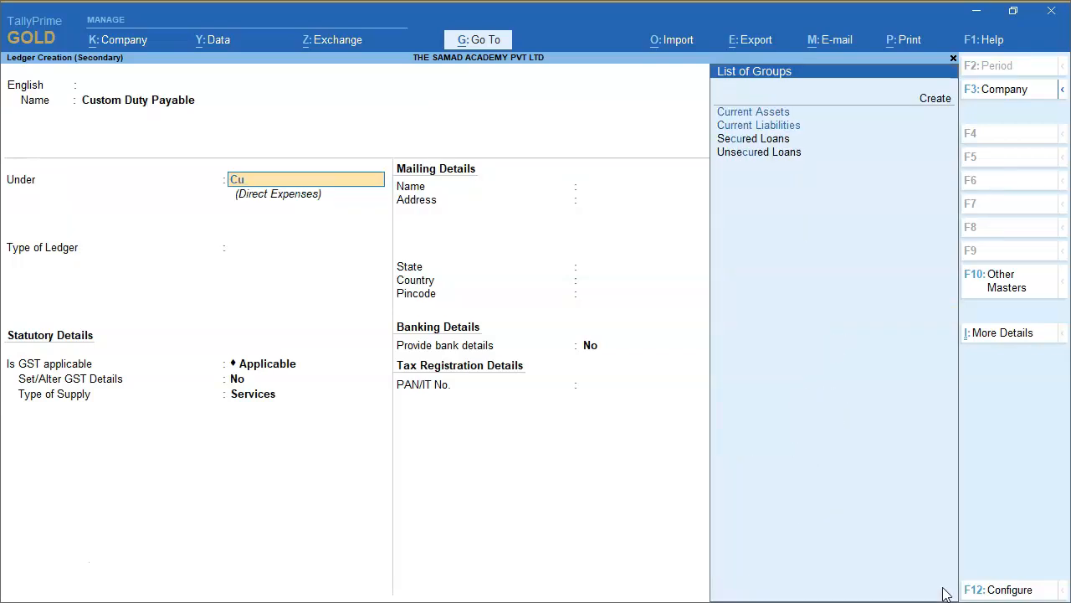
key(Down)
key(Return)
key(Return)
key(Return)
key(Return)
key(Return)
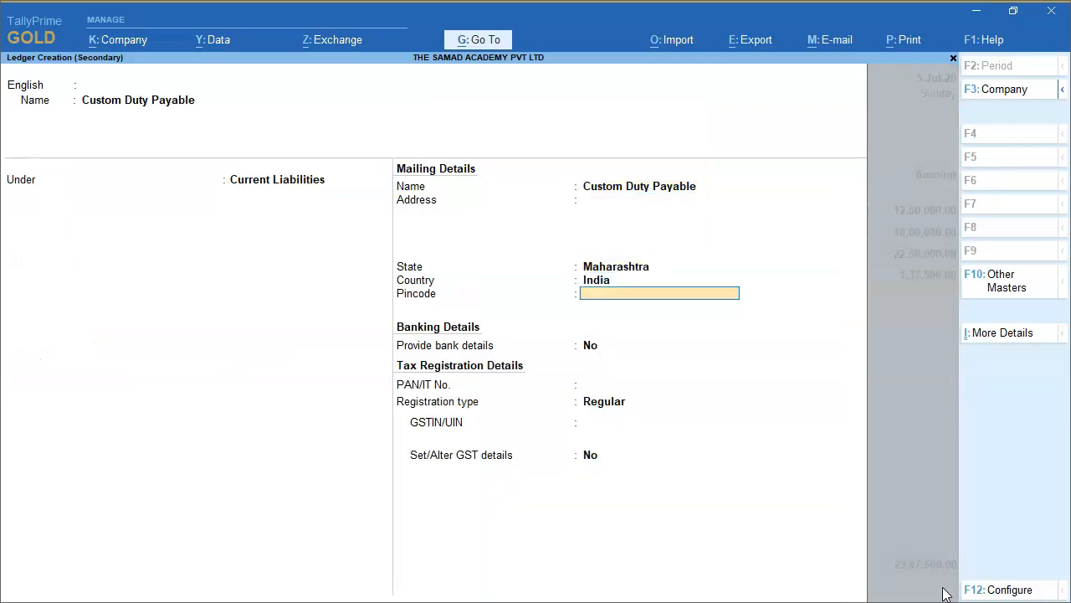
key(ctrl+a)
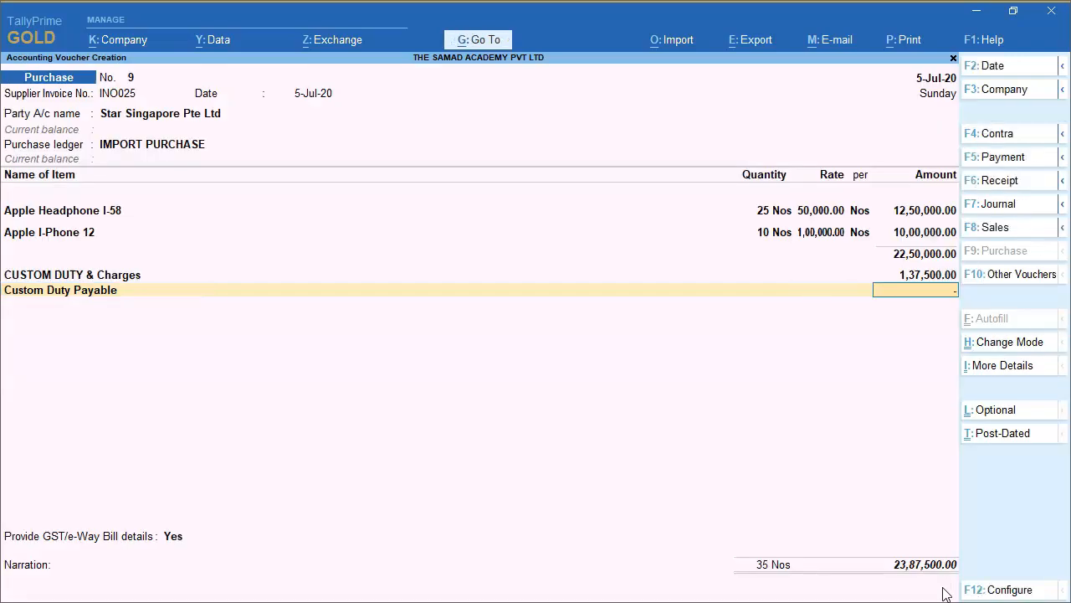
- Enter -1,37,500 as the Custom Duty Payable amount and add the INPUT IGST ledger on the following line
text(-)1,37,500)
key(Return)
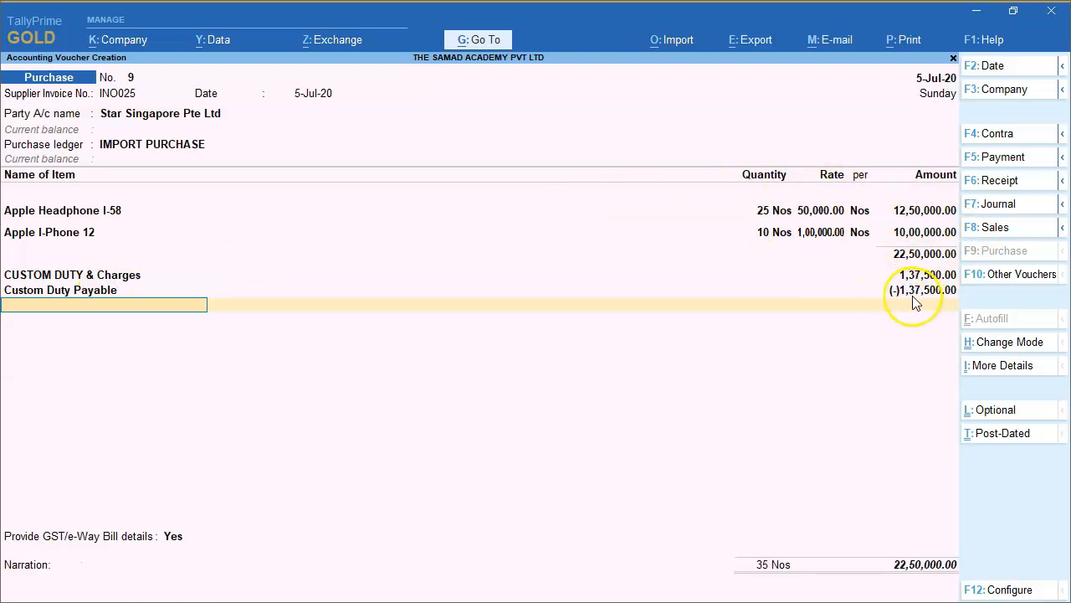
text(Inpu)
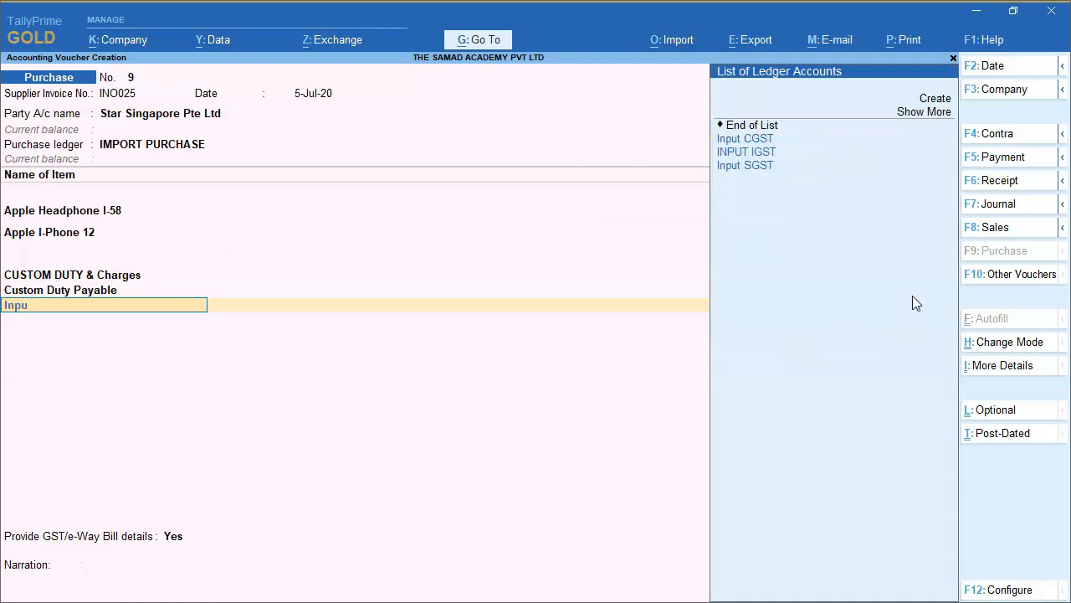
key(Down)
key(Down)
key(Return)
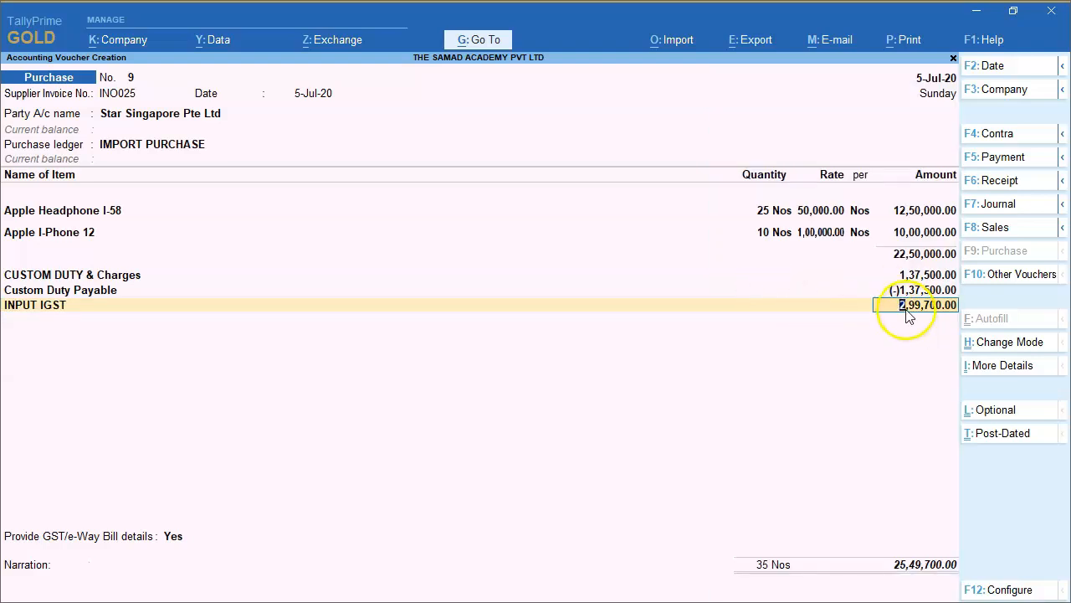
- Examine the voucher's detailed GST tax analysis for each imported item's taxable value and integrated tax, and return to the voucher
click(1005, 376)
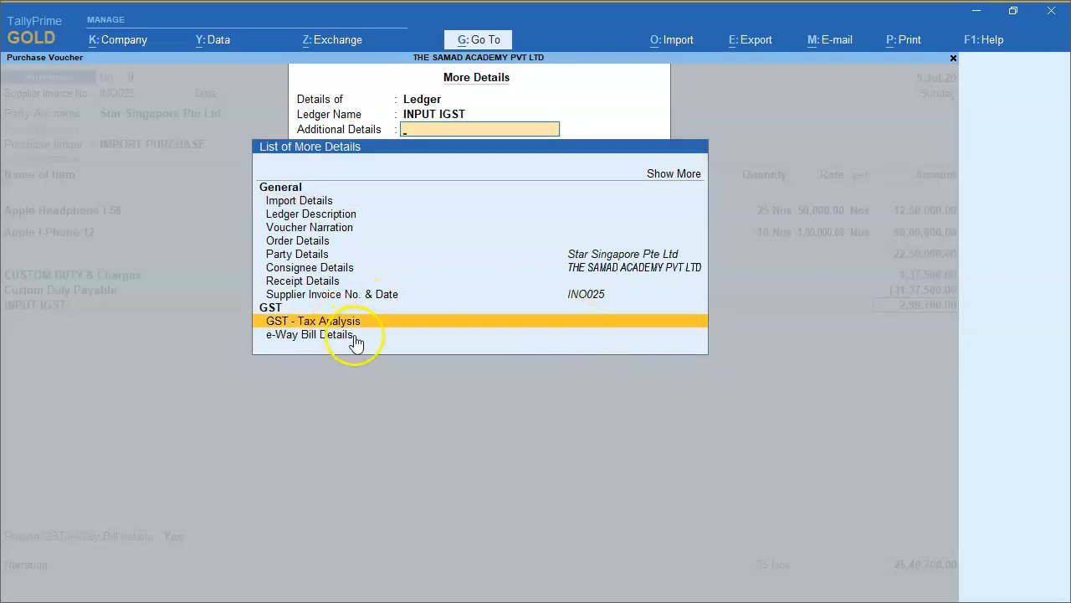
click(340, 321)
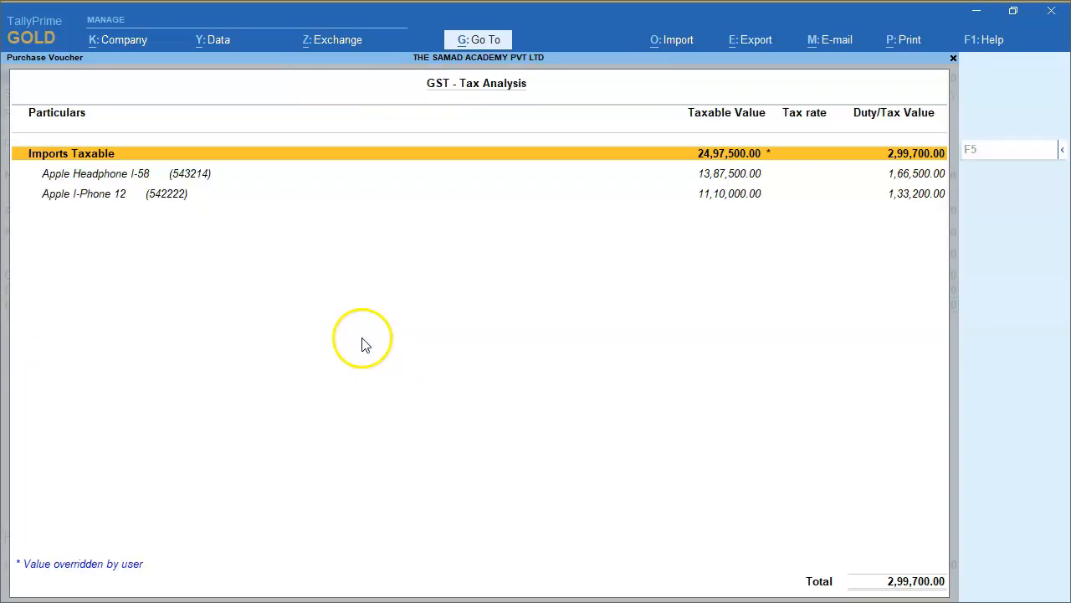
click(1062, 150)
click(941, 181)
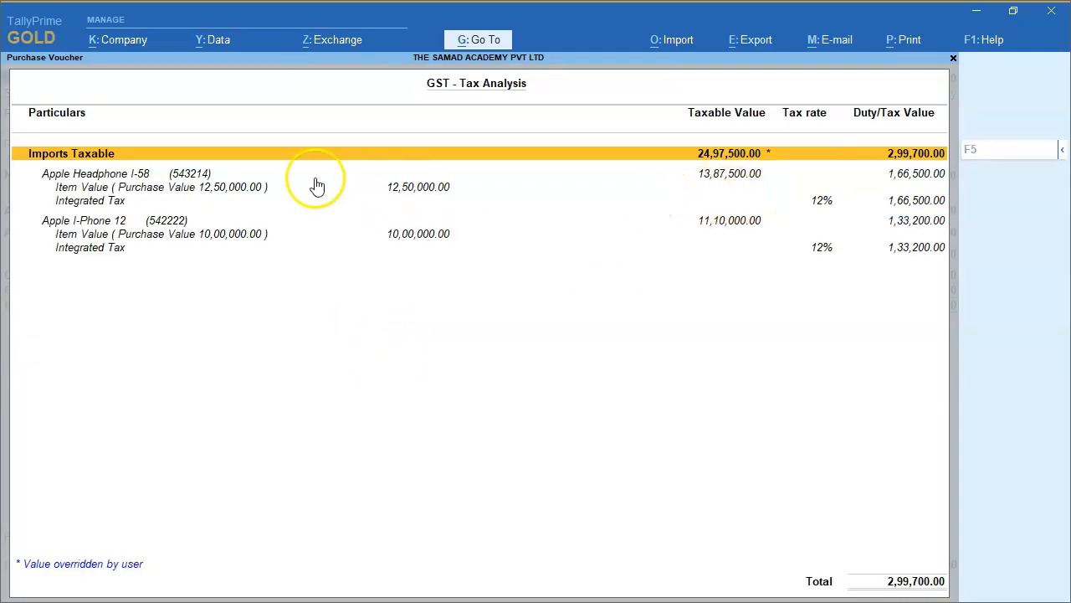
click(412, 193)
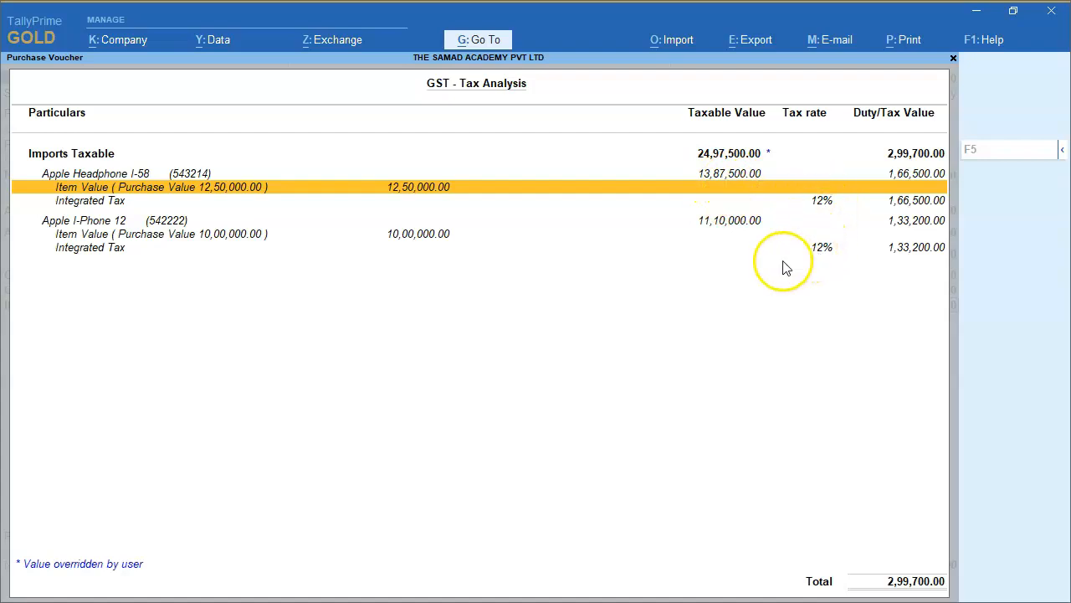
key(ctrl+a)
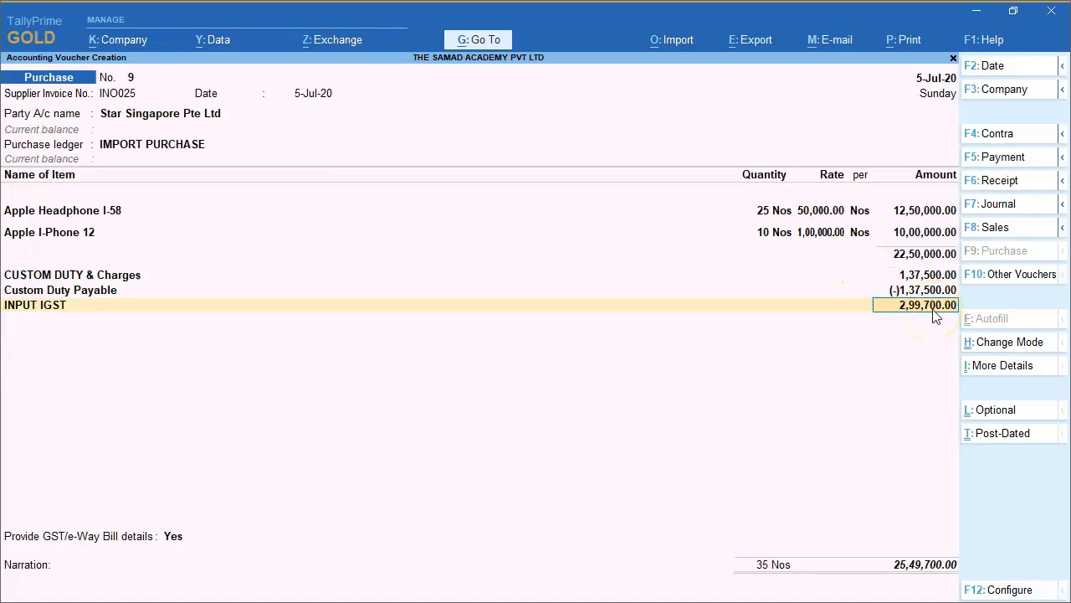
- Accept the INPUT IGST ledger line with its calculated tax amount
key(Return)
key(BackSpace)
key(BackSpace)
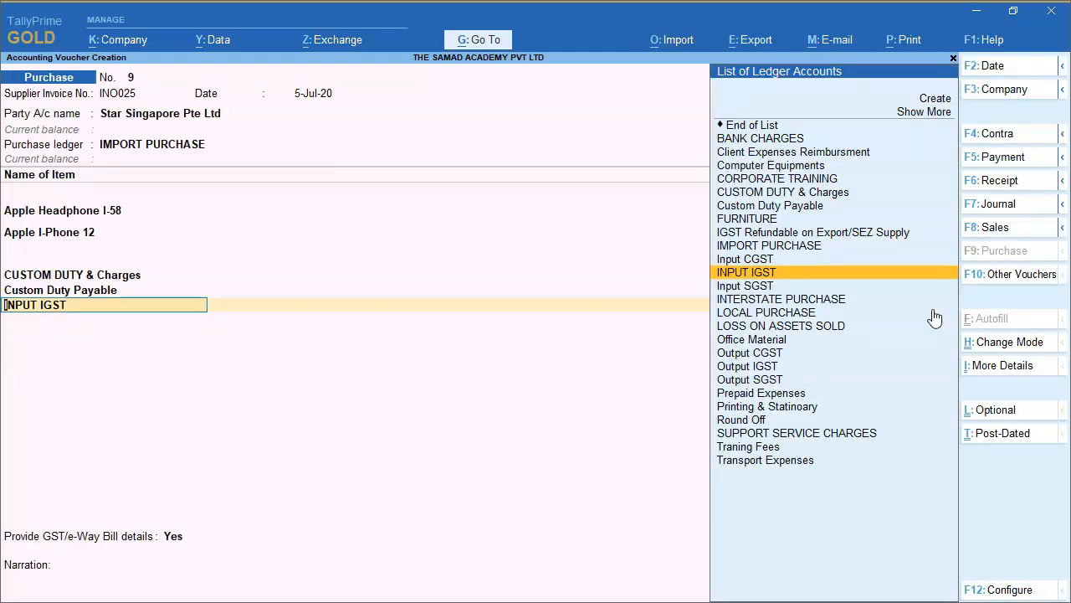
key(Return)
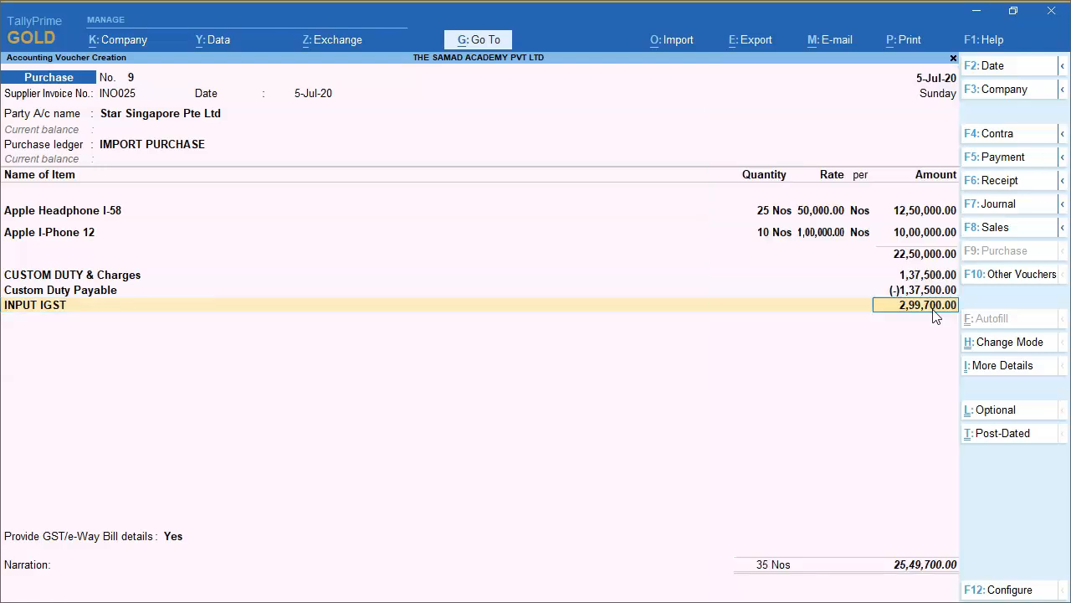
key(Return)
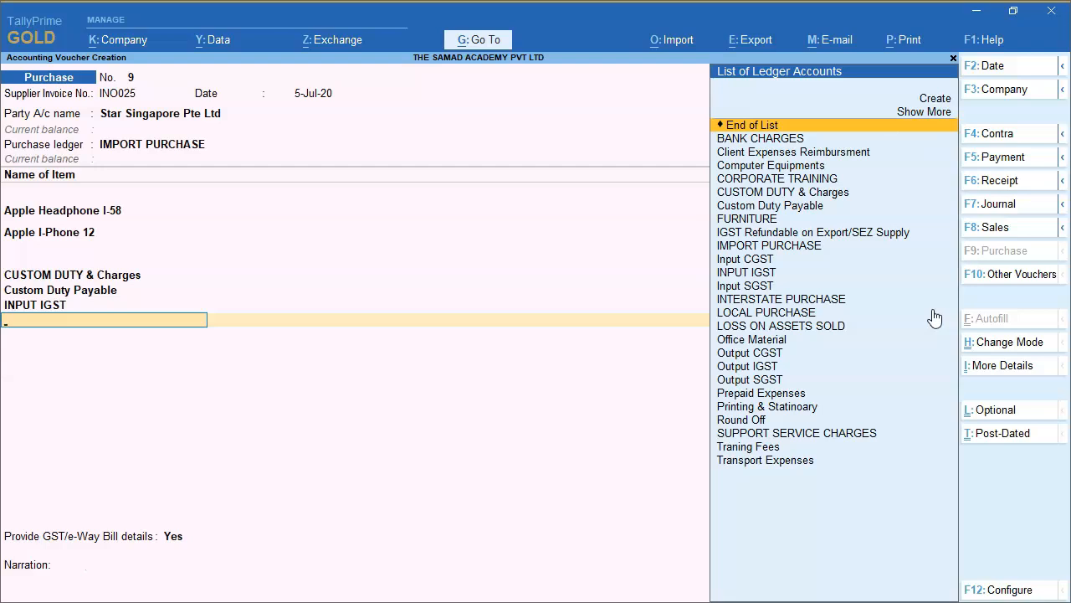
- Create a ledger named IGST Payable on Import under Current Liabilities with default details, and add it to the voucher
key(alt+c)
text(IGST Payable on Import)
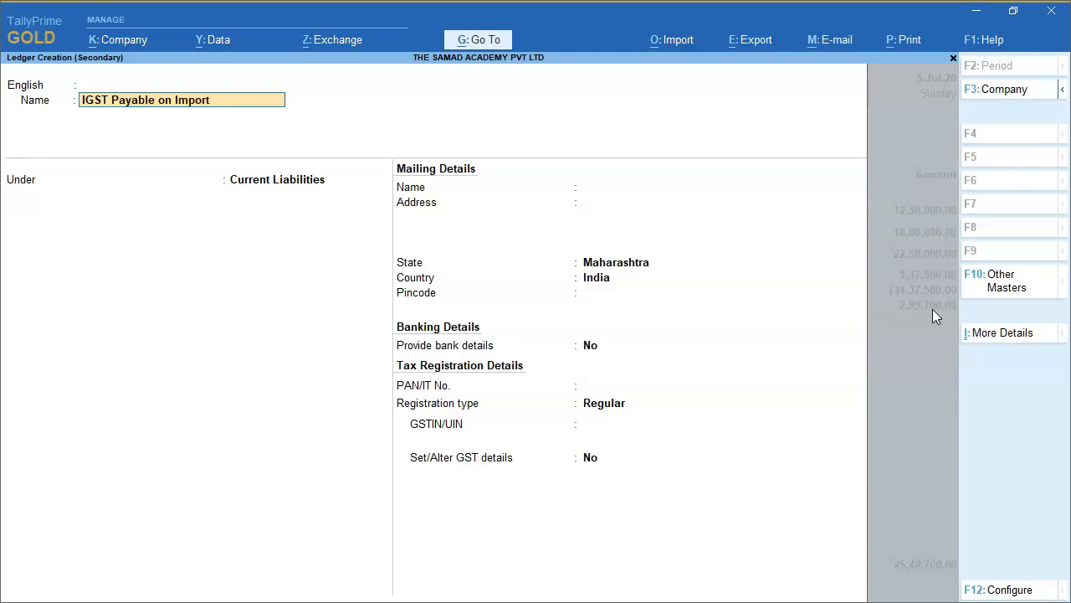
key(Return)
key(Return)
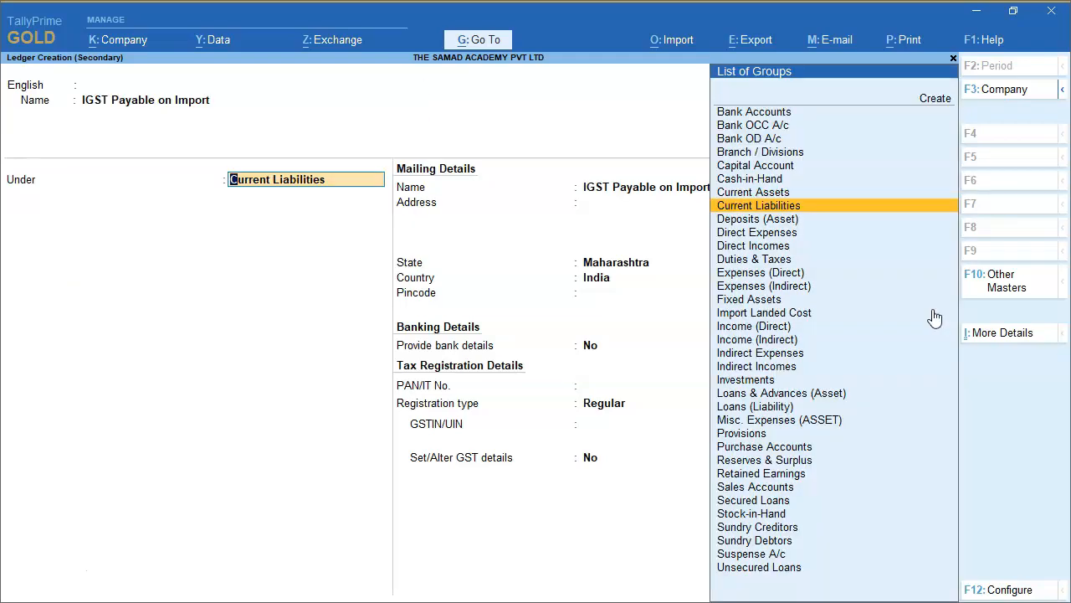
key(Return)
key(Return)
key(Return)
key(Return)
key(Return)
key(Return)
key(Return)
key(Return)
key(Return)
key(Return)
key(Return)
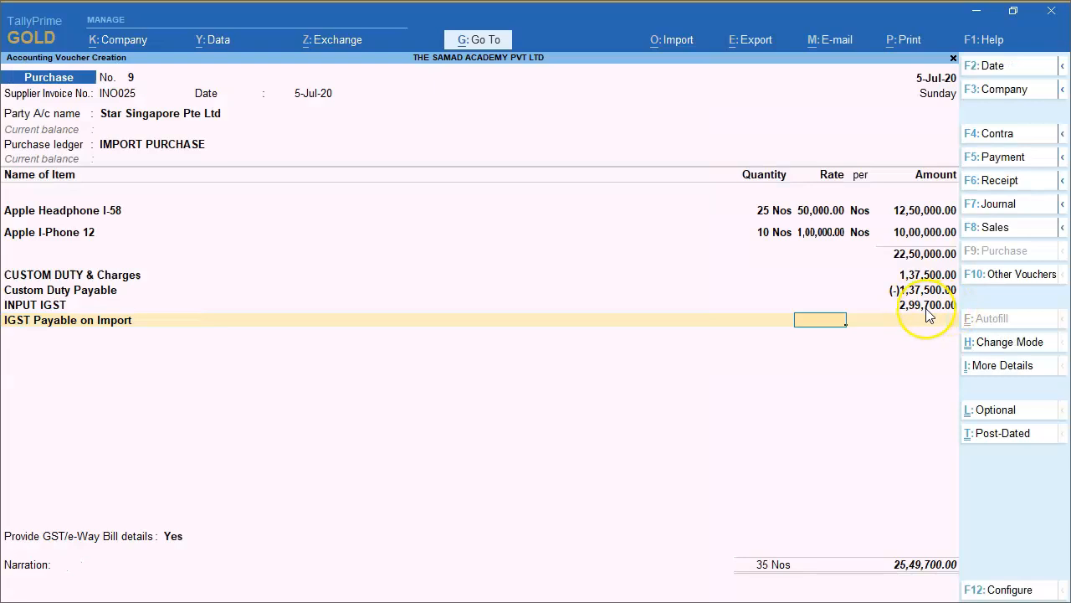
- Enter -299700 as the amount for IGST Payable on Import
click(927, 309)
text(-299700)
key(Return)
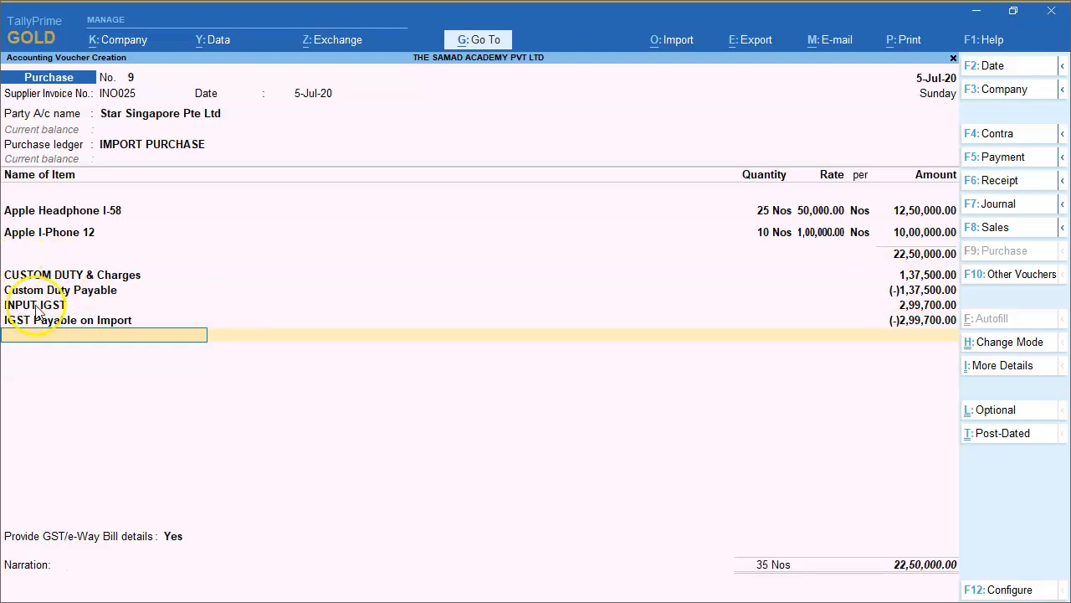
- End the ledger list, set Provide GST/e-Way Bill details to No, and save the purchase voucher with a blank narration
key(Return)
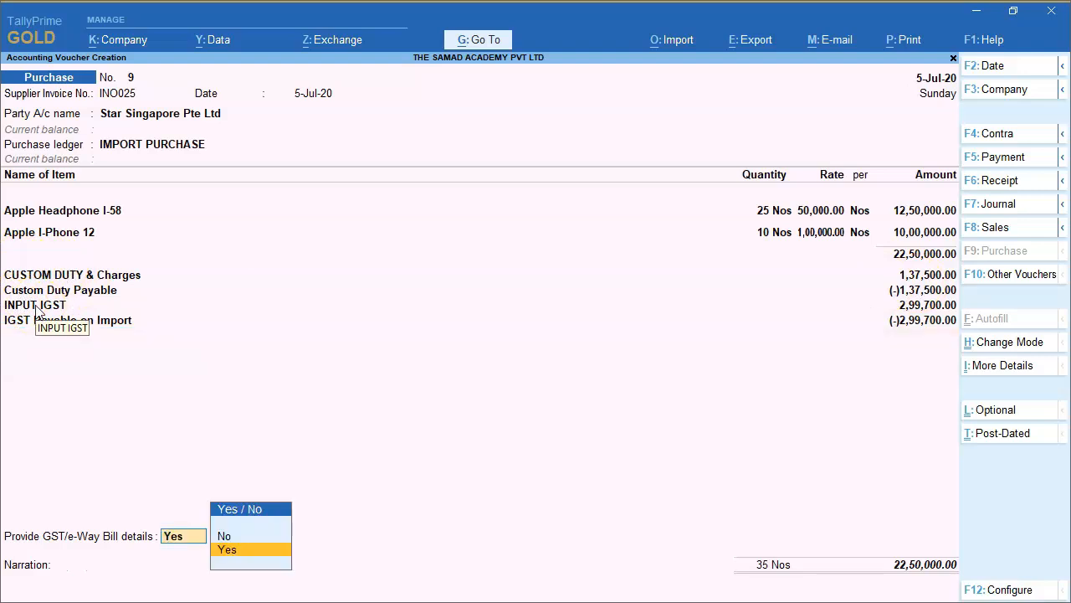
key(n)
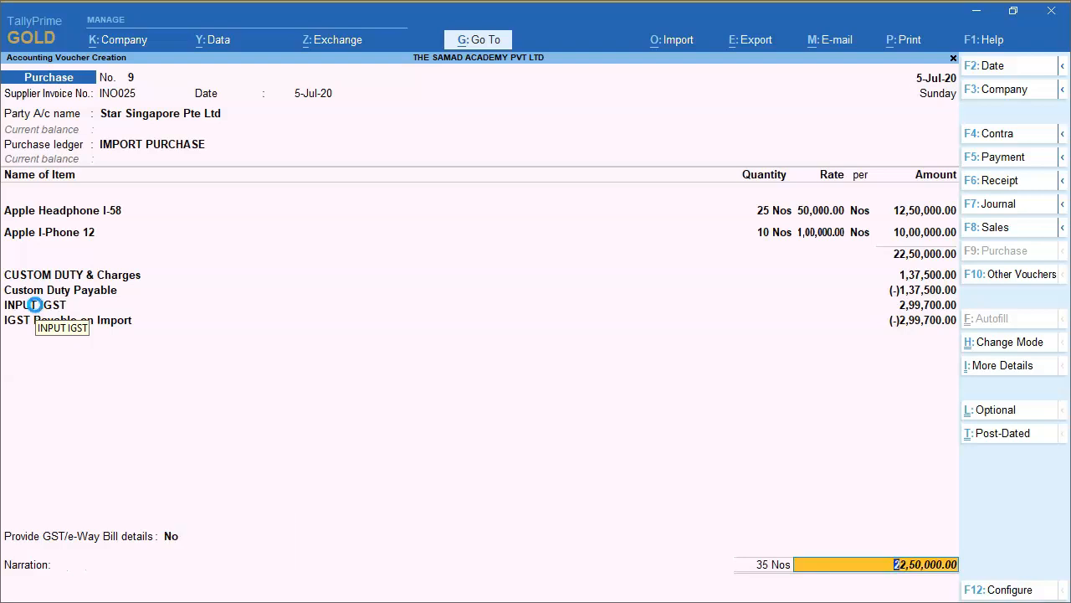
key(Return)
key(Return)
key(Return)
key(Return)
key(Return)
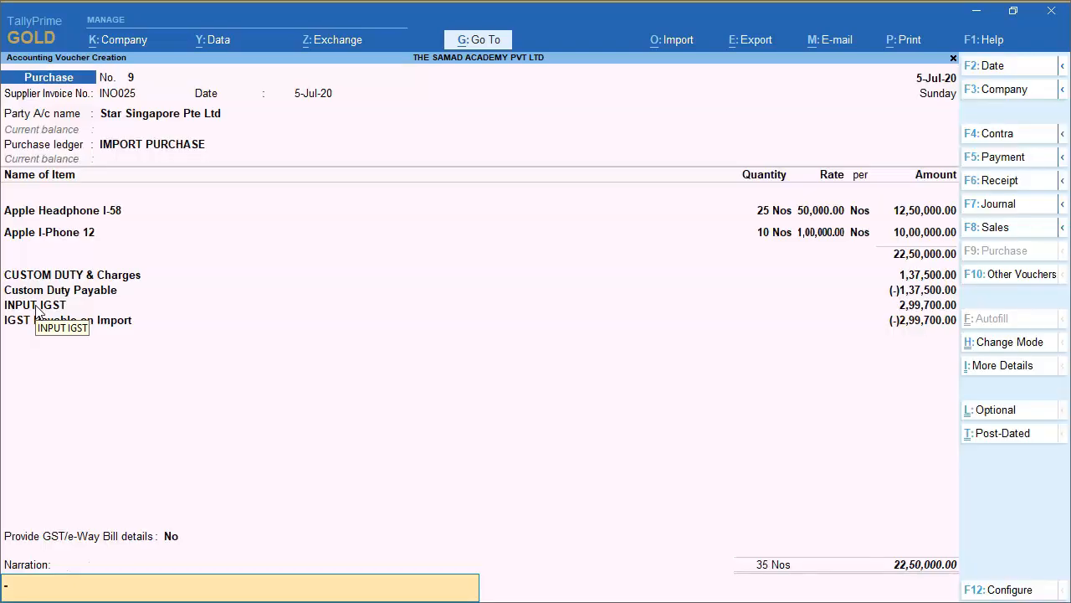
key(Return)
key(Return)
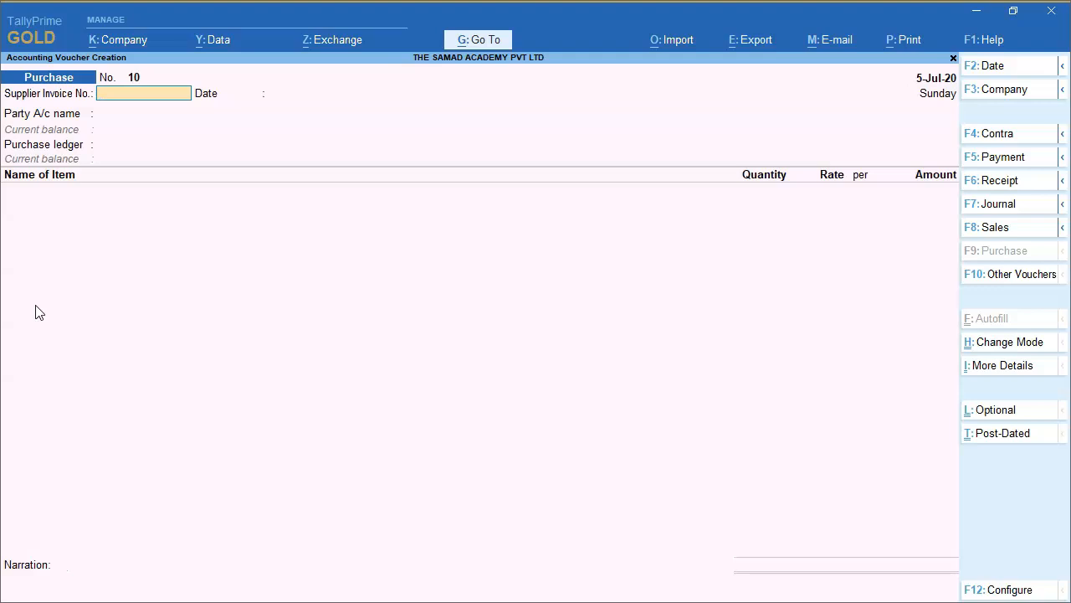
- Quit voucher creation and open the GSTR-3B report from the GST reports
key(Escape)
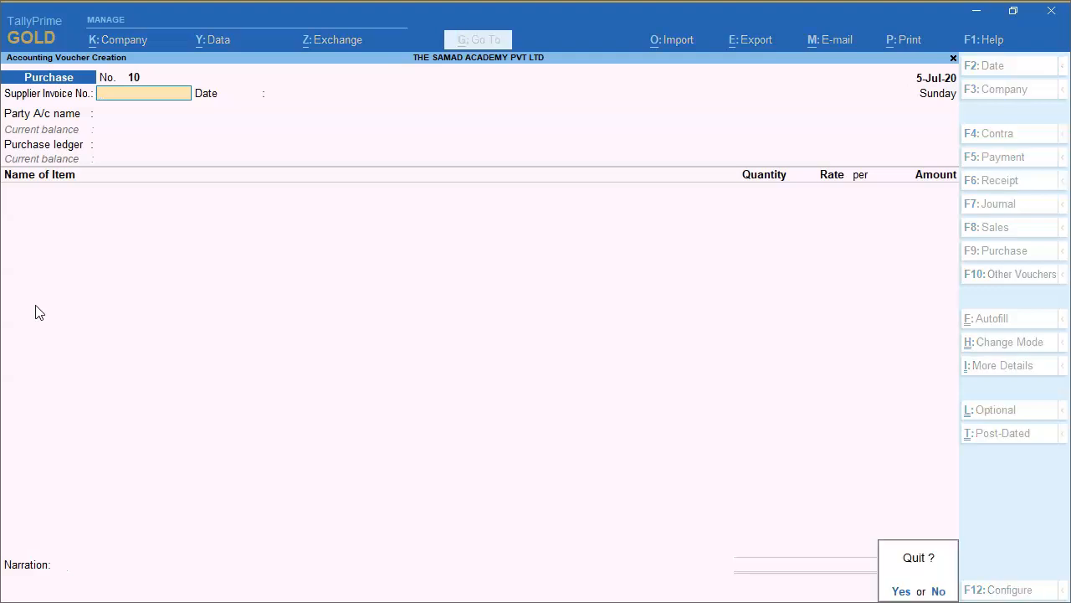
key(y)
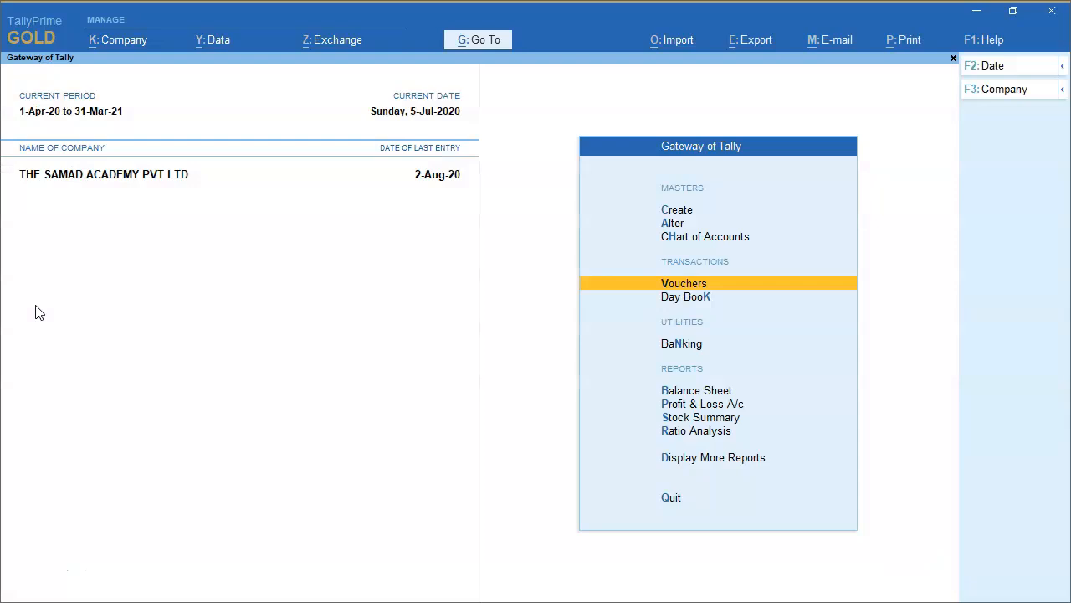
key(d)
key(o)
key(Down)
key(Down)
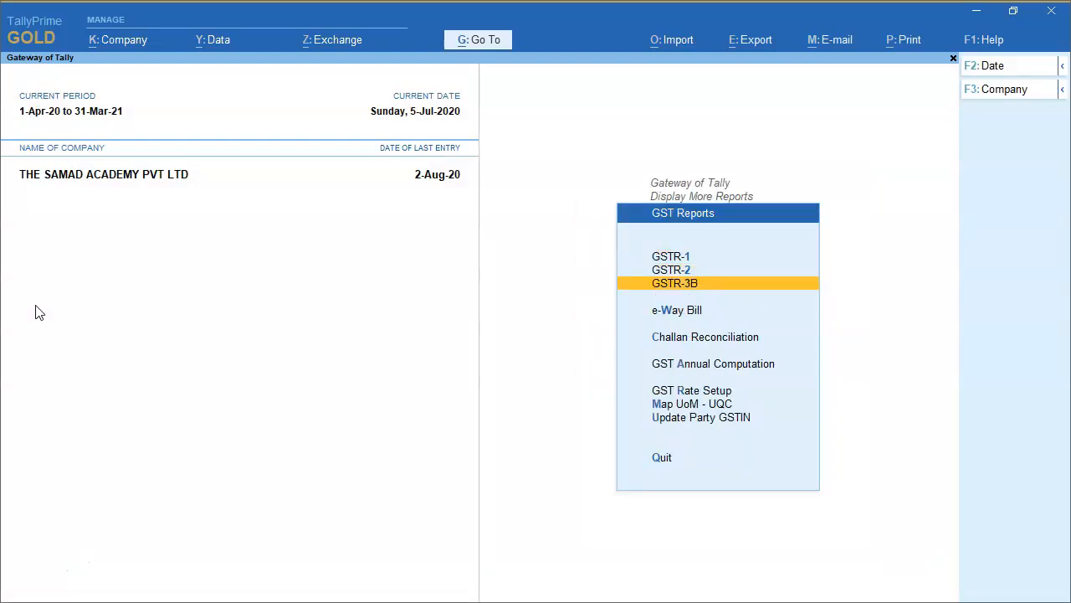
key(Return)
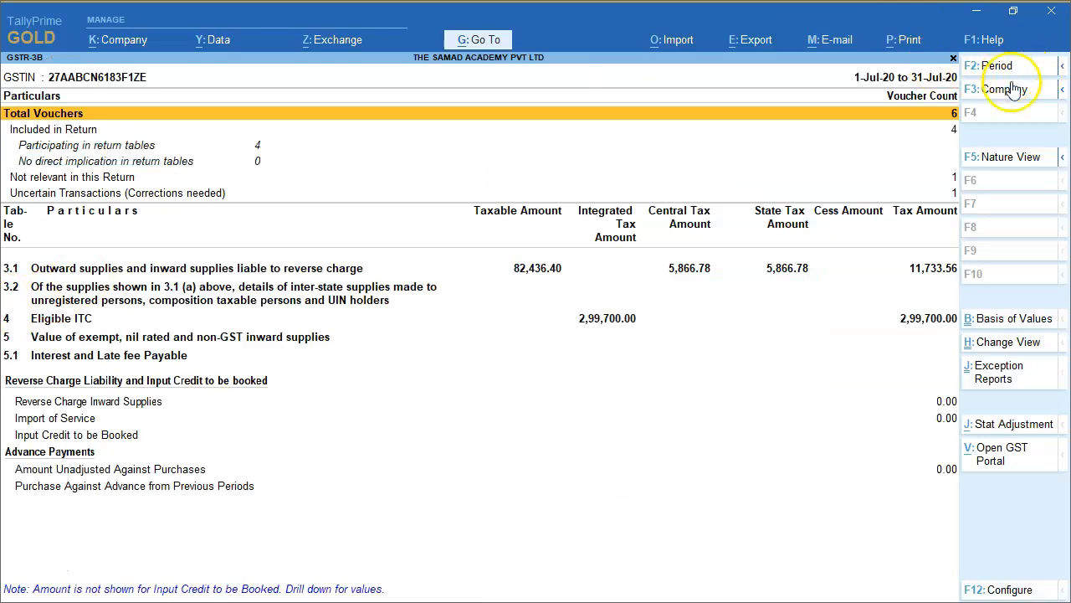
- Expand Eligible ITC in GSTR-3B to examine the Import of goods credit, and return to the Gateway of Tally
click(73, 321)
key(shift+Return)
key(Down)
key(Down)
key(space)
key(space)
key(space)
key(space)
key(space)
key(space)
key(space)
key(space)
key(space)
key(space)
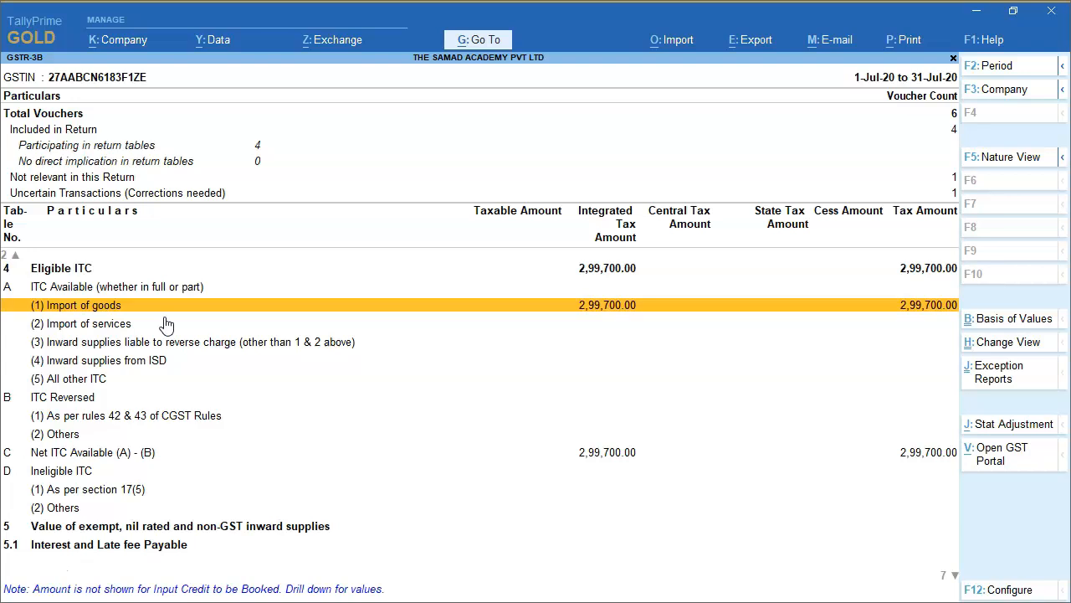
key(Escape)
key(Escape)
key(Escape)
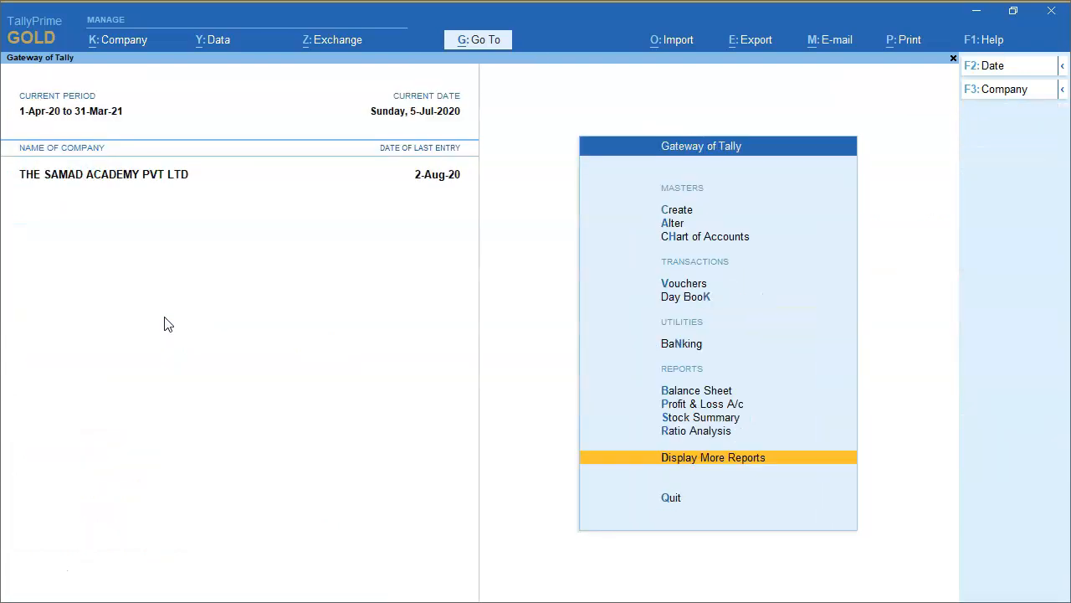
- Open the Purchase Register, review the Star Singapore Pte Ltd voucher for July, and close it without saving
key(d)
key(a)
key(p)
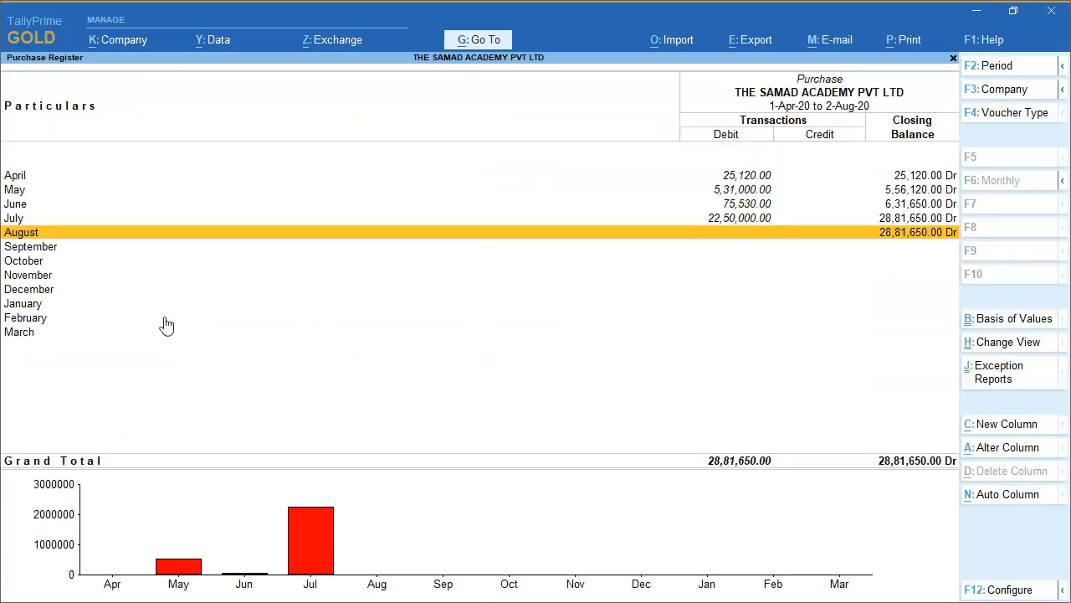
key(Up)
key(Return)
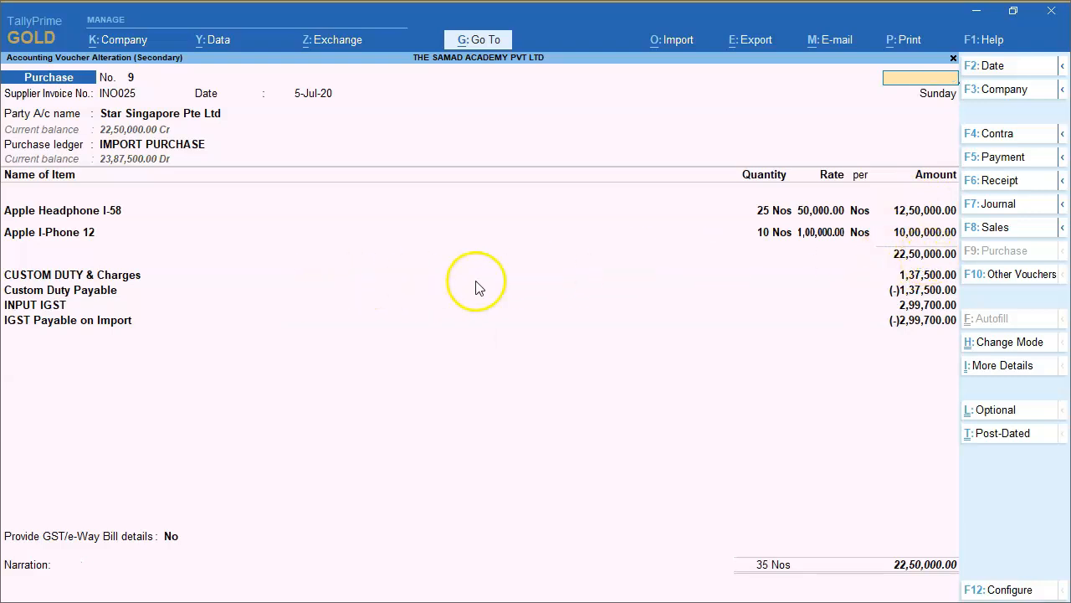
key(Escape)
key(y)
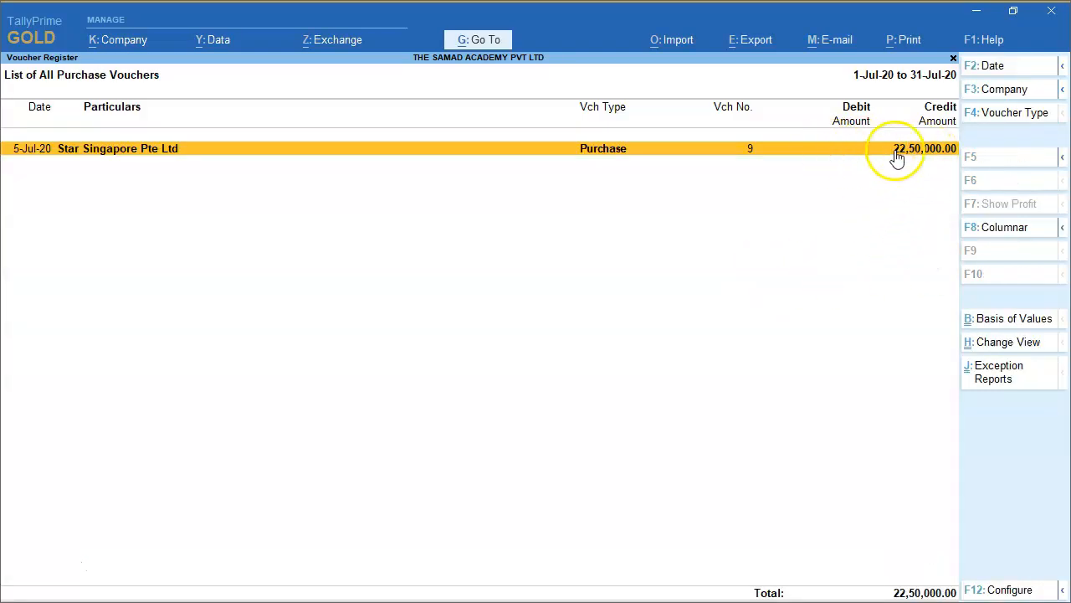
- Reopen the Star Singapore Pte Ltd voucher to check its item amounts, and return to the Gateway of Tally
key(Return)
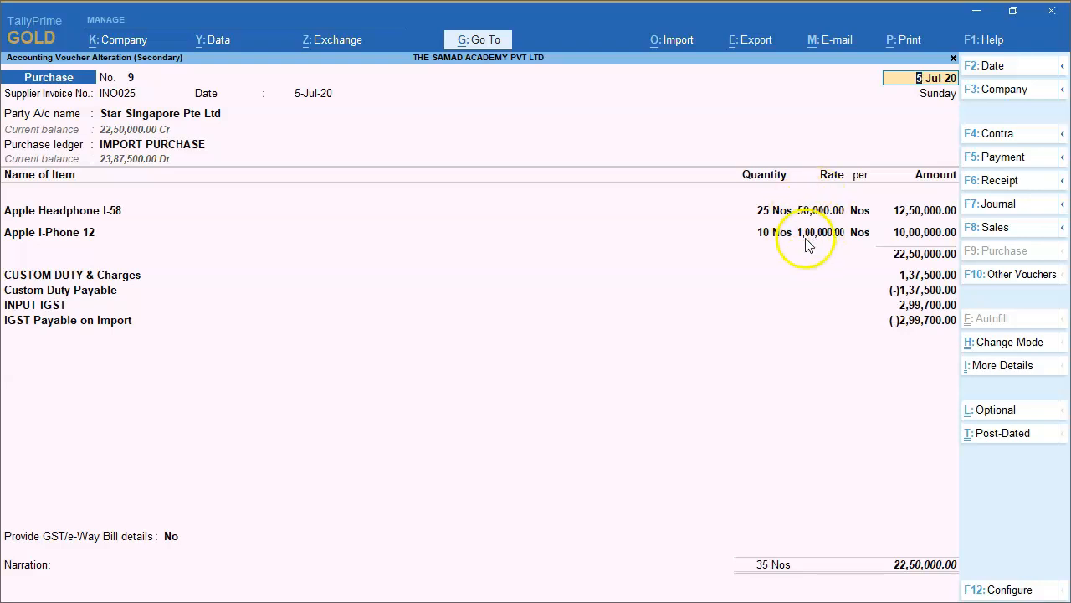
key(Escape)
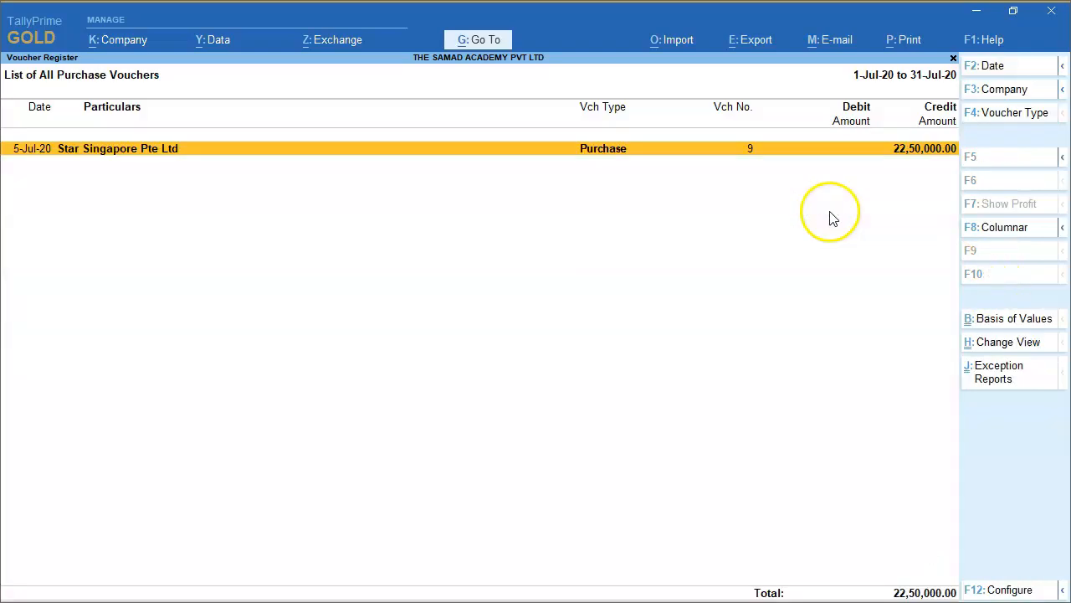
key(Escape)
key(Escape)
key(Escape)
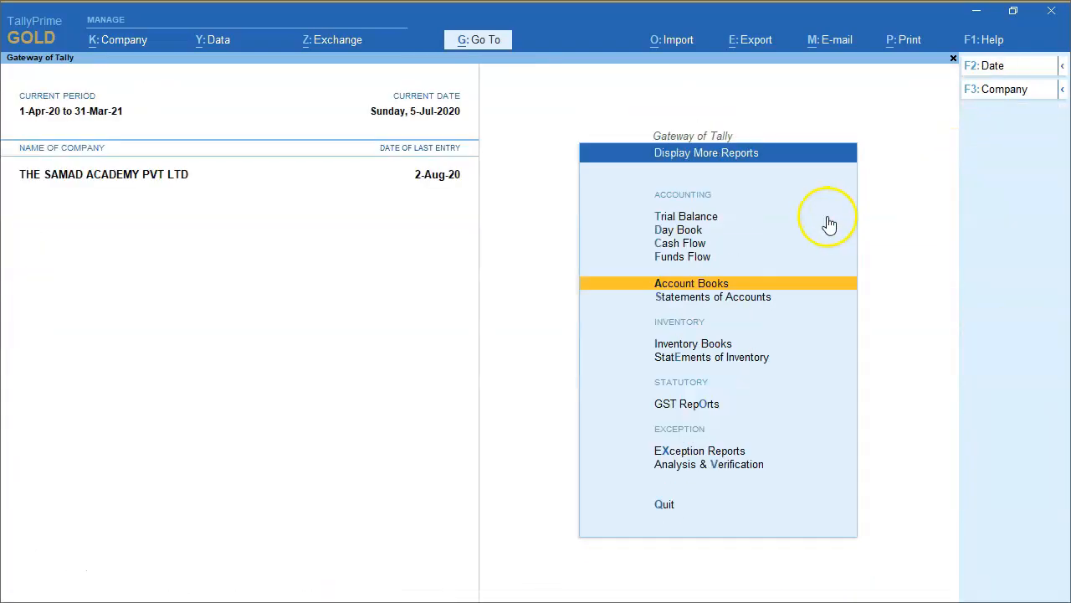
key(Escape)
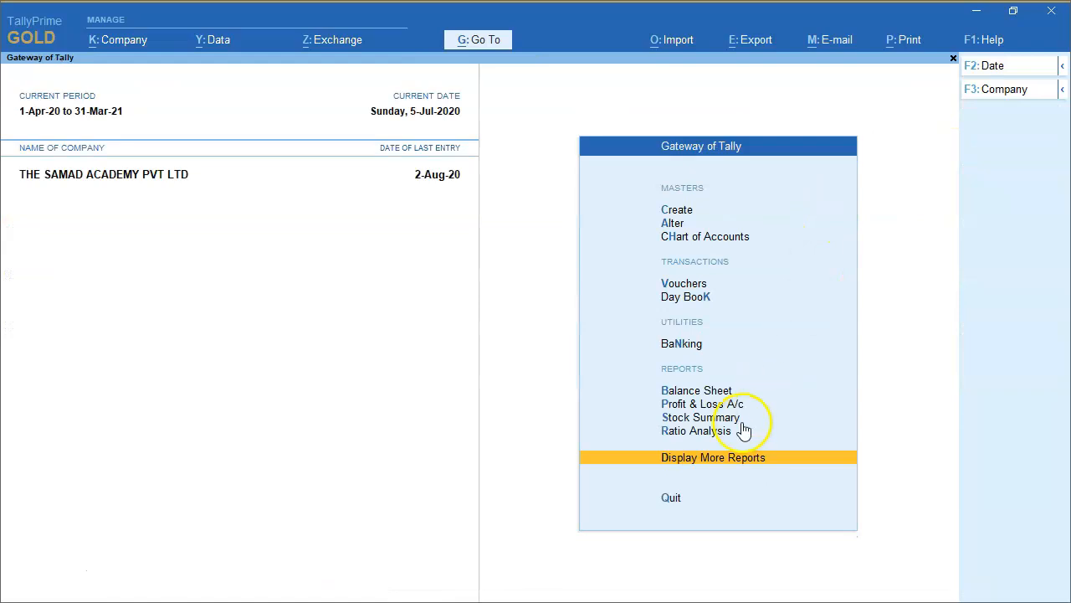
- Drill down from the Profit & Loss A/c through Purchase Accounts and IMPORT PURCHASE to review the July voucher, and close it unchanged
click(674, 407)
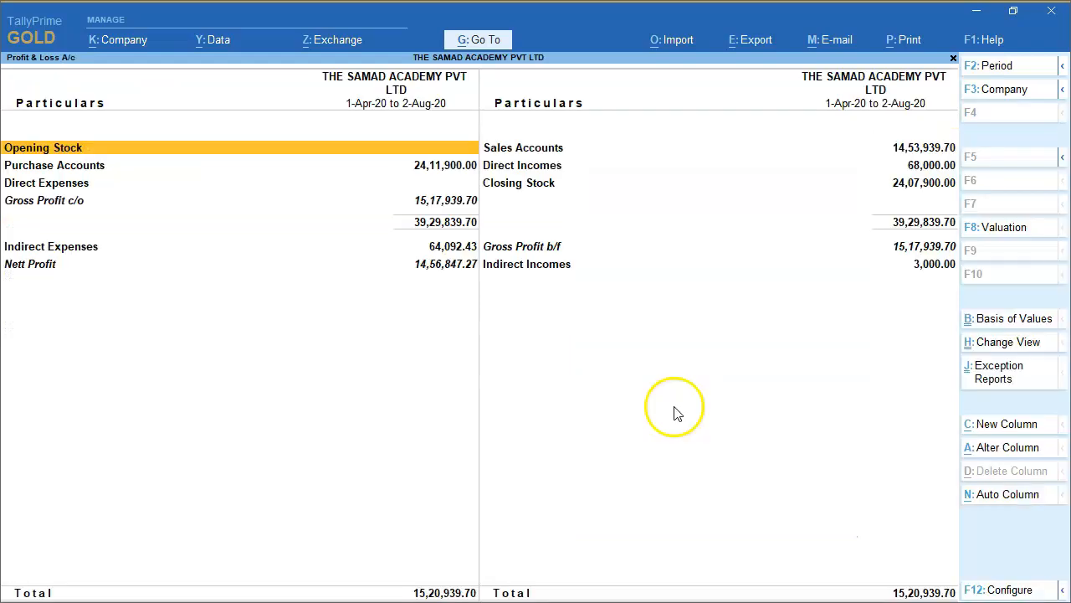
click(385, 170)
key(Return)
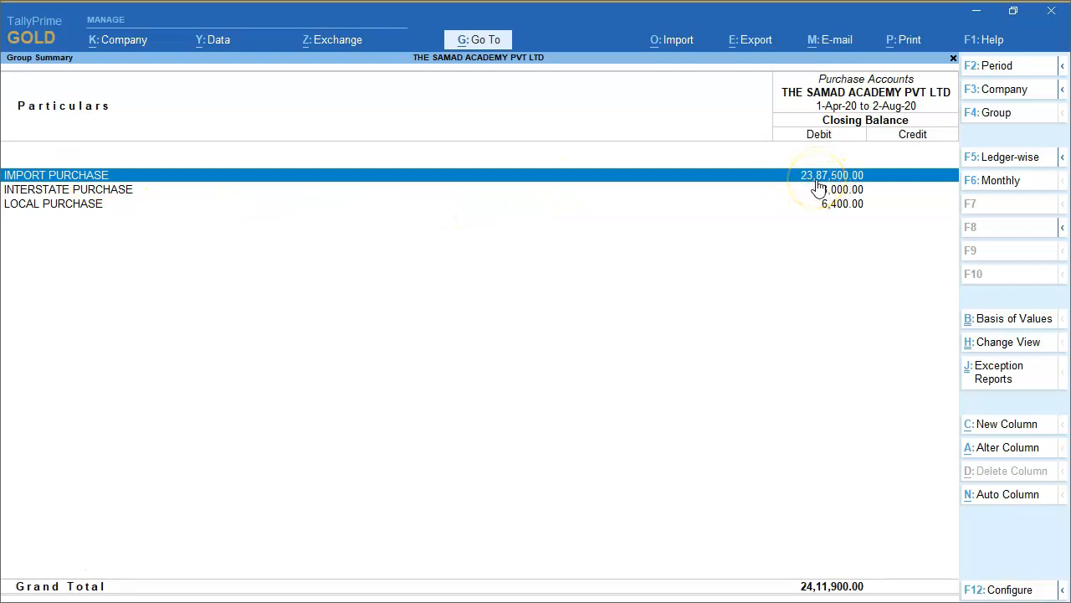
key(Return)
key(Up)
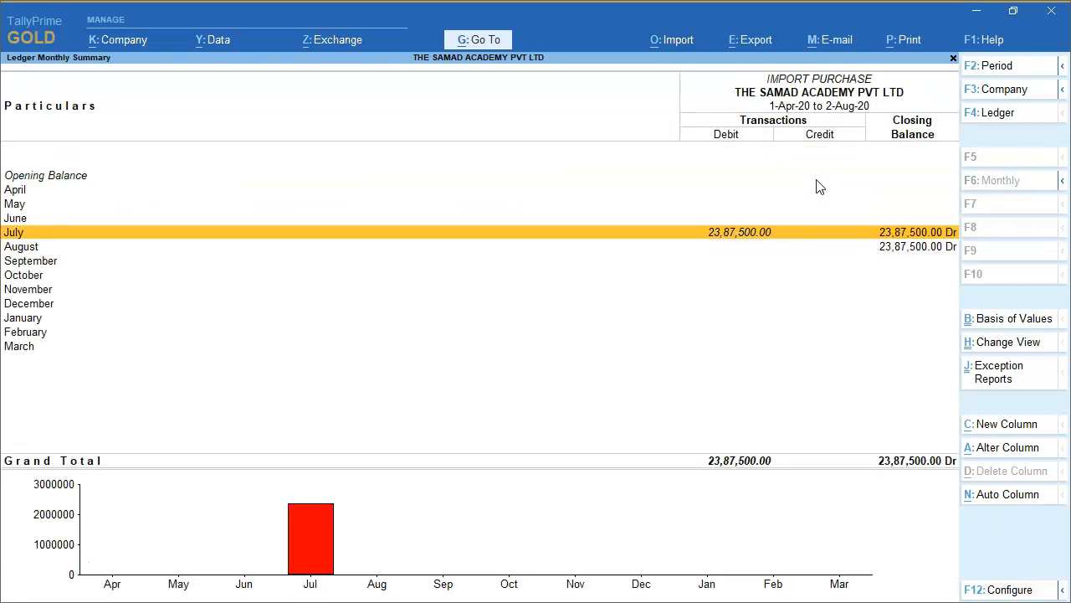
key(Return)
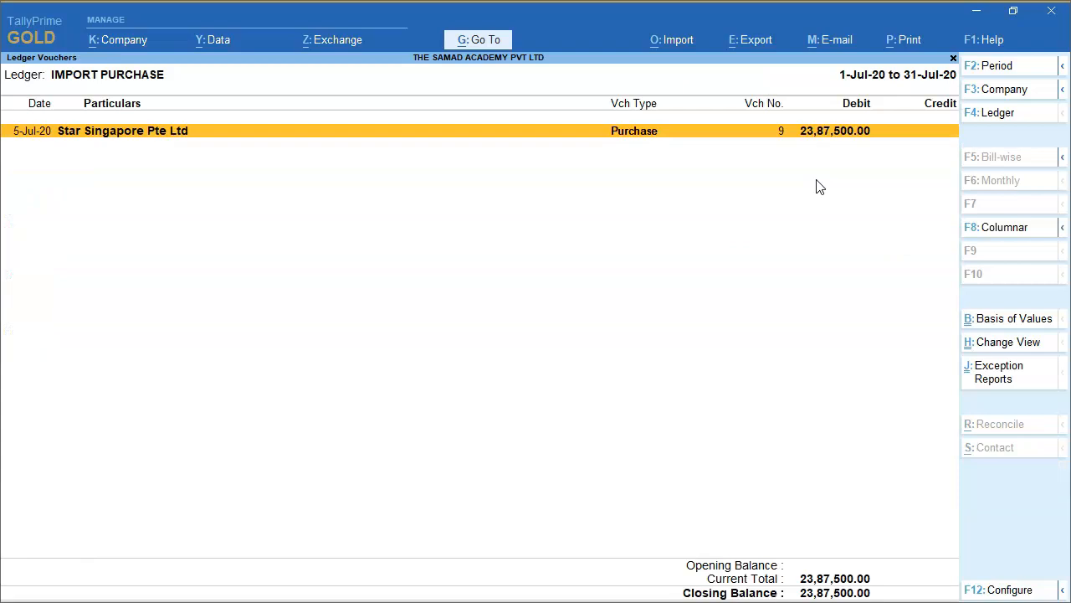
key(Return)
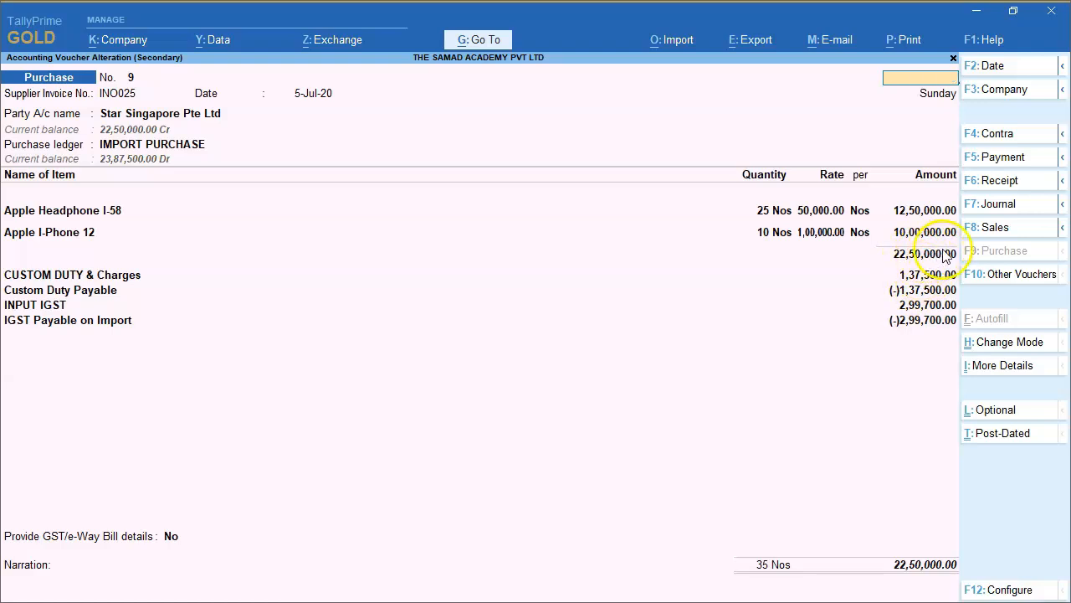
key(Escape)
key(y)
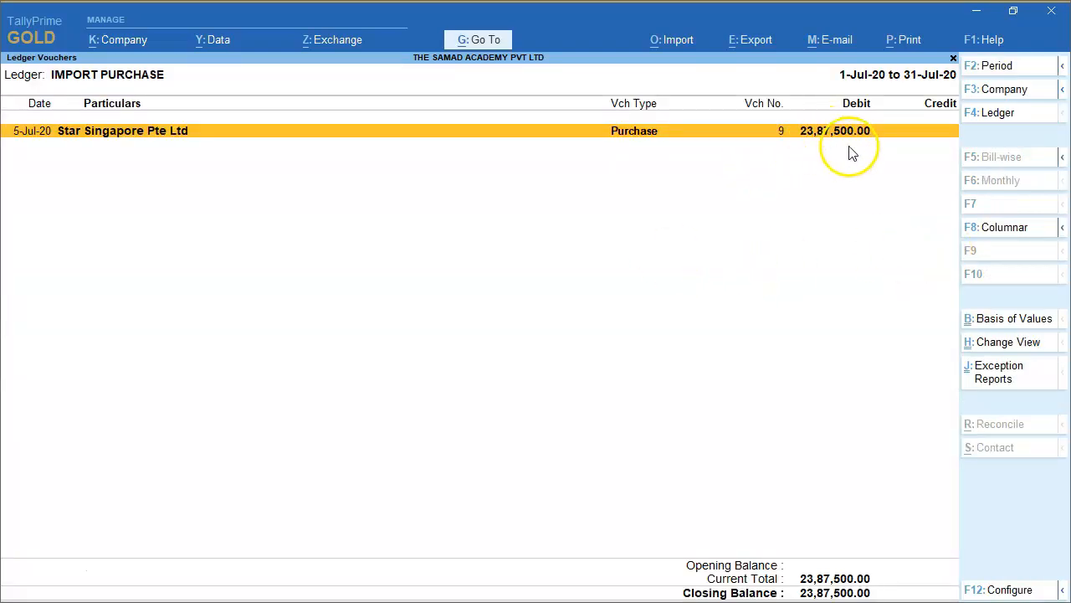
- Check the CUSTOM DUTY & Charges line inside the import voucher, quit without saving, and return to the Gateway of Tally
key(Return)
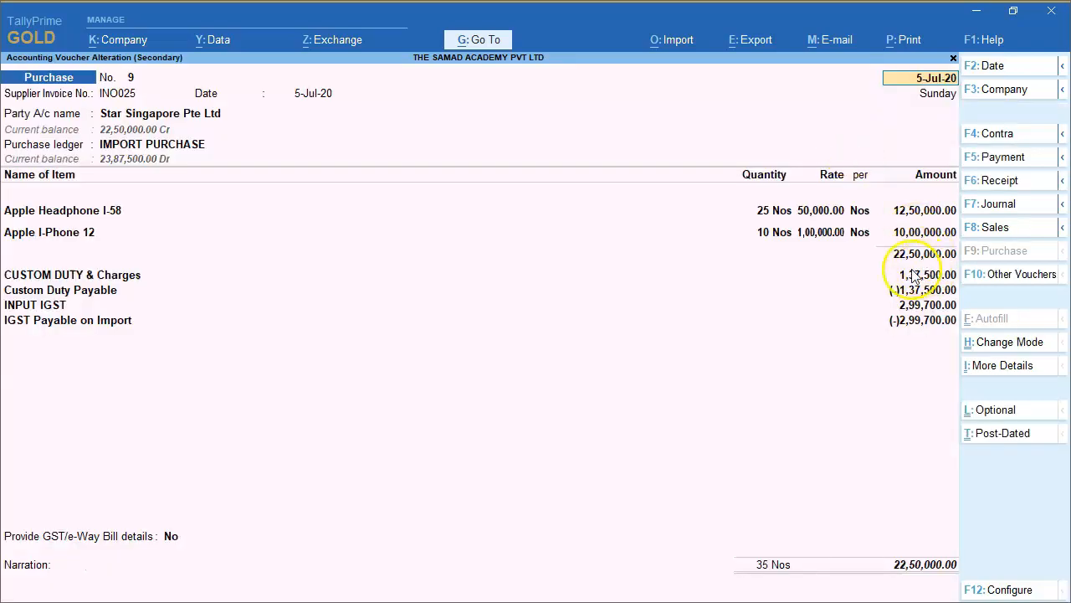
click(109, 272)
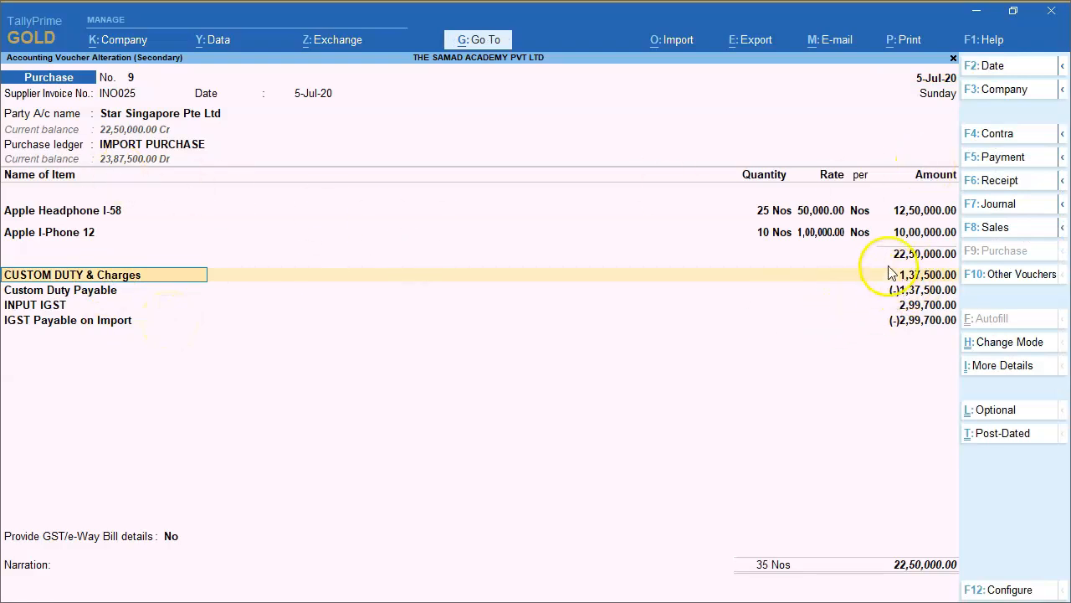
key(BackSpace)
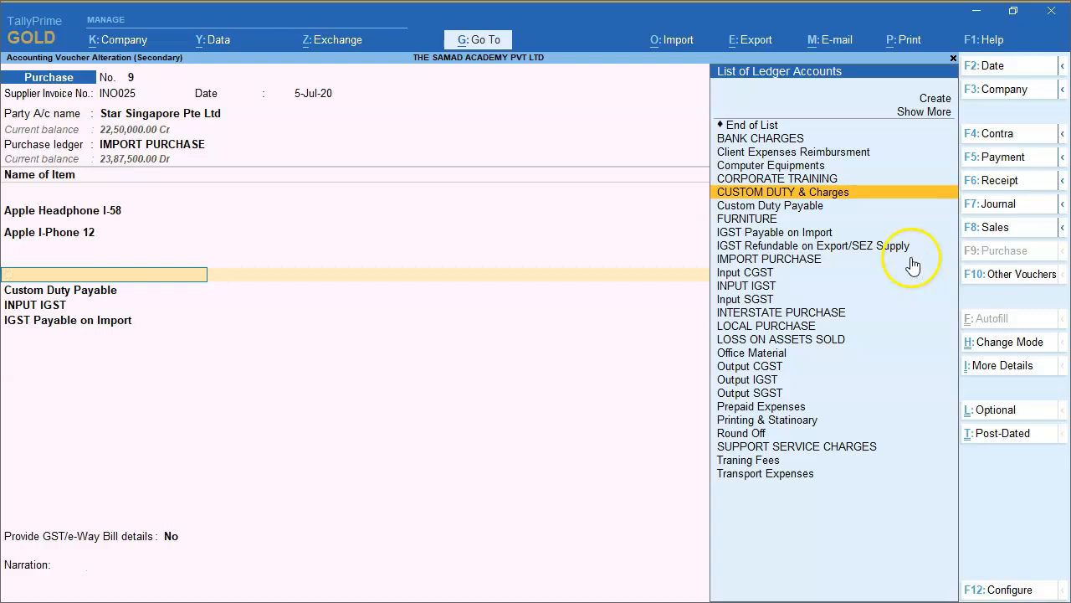
key(Escape)
key(y)
key(Escape)
key(Escape)
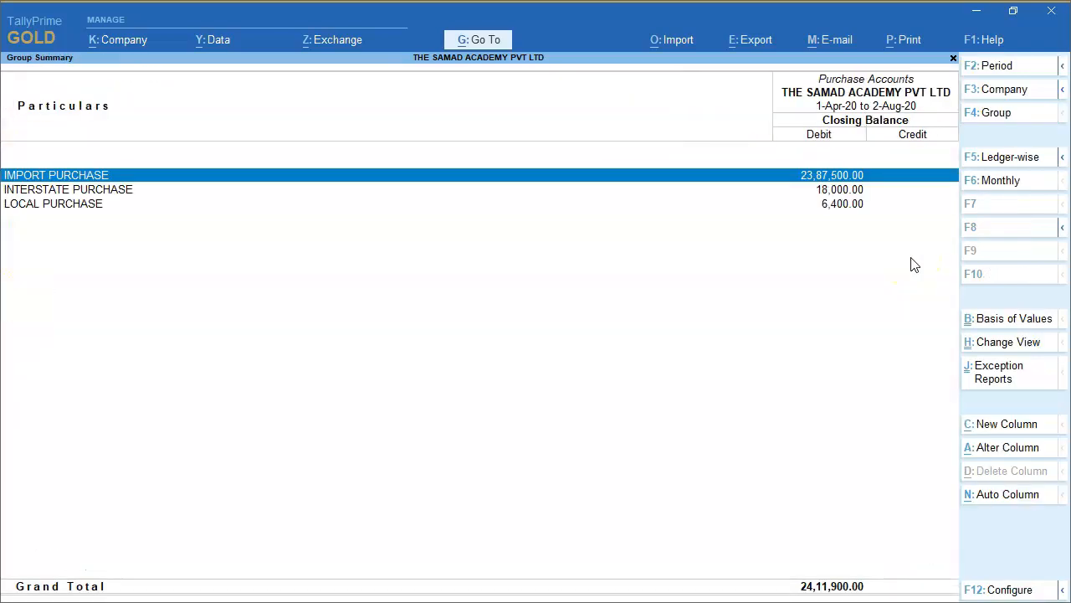
key(Escape)
key(Escape)
- Open the ledger vouchers report for CUSTOM DUTY & Charges from the account books
key(d)
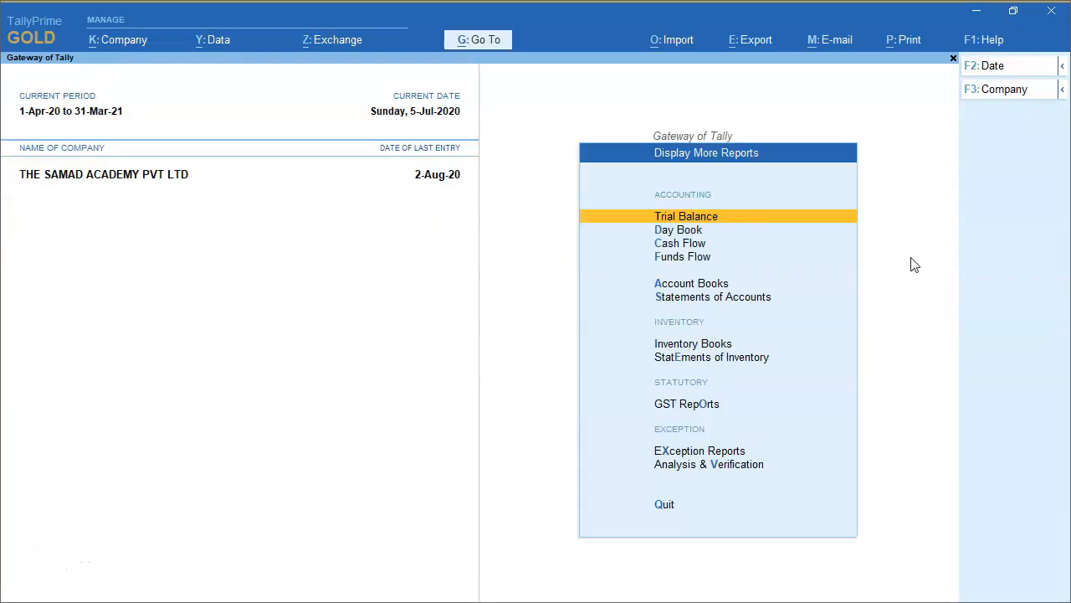
key(a)
key(l)
text(CUSTOM DUTY & Charges)
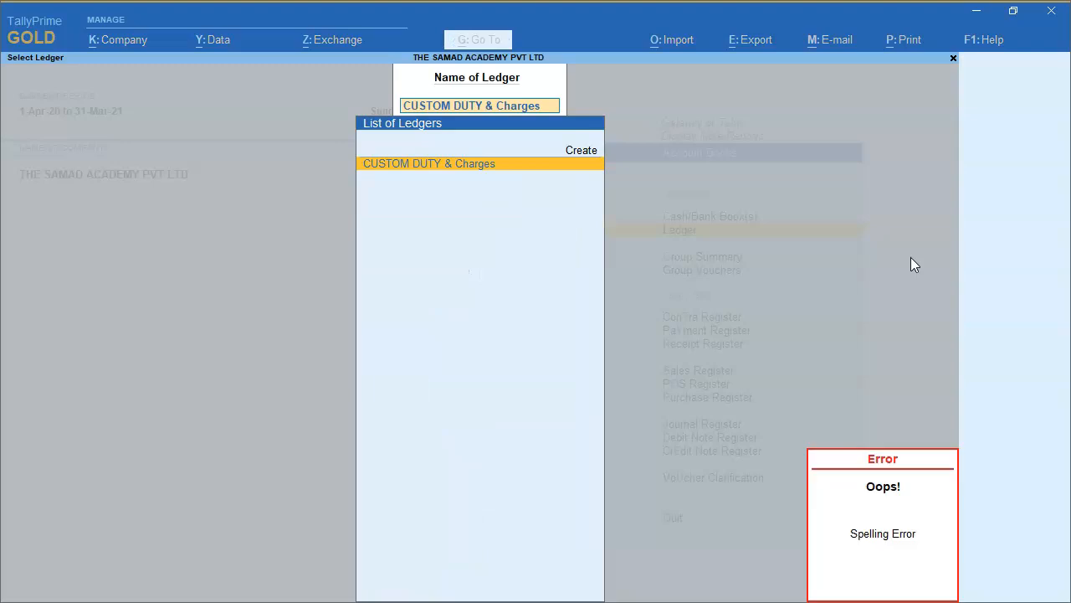
key(Return)
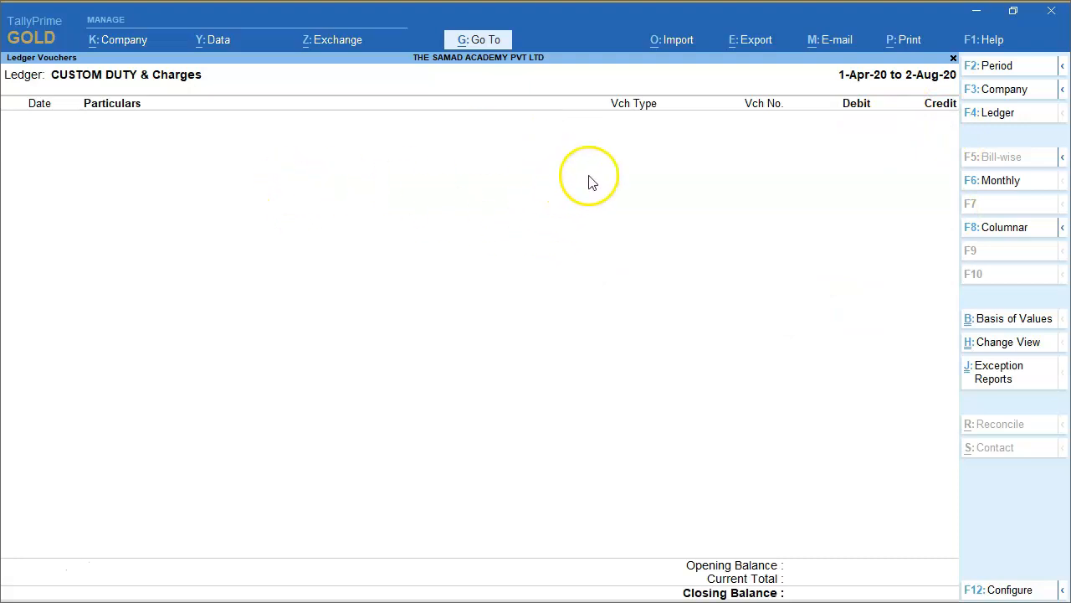
key(alt+Tab)
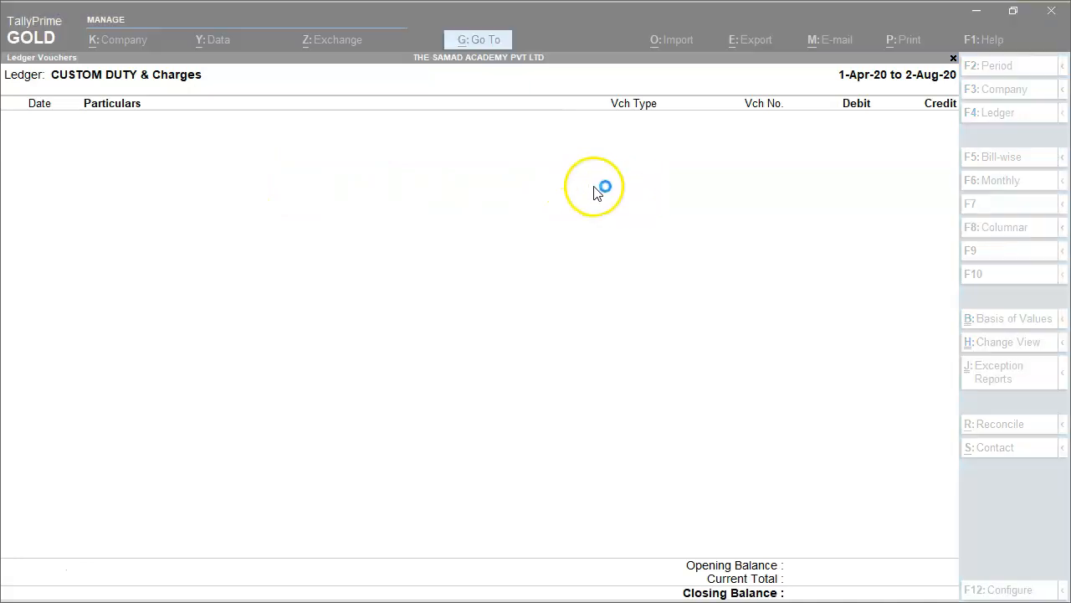
- Display the IMPORT PURCHASE ledger vouchers, and go back to Display More Reports
key(Escape)
key(Down)
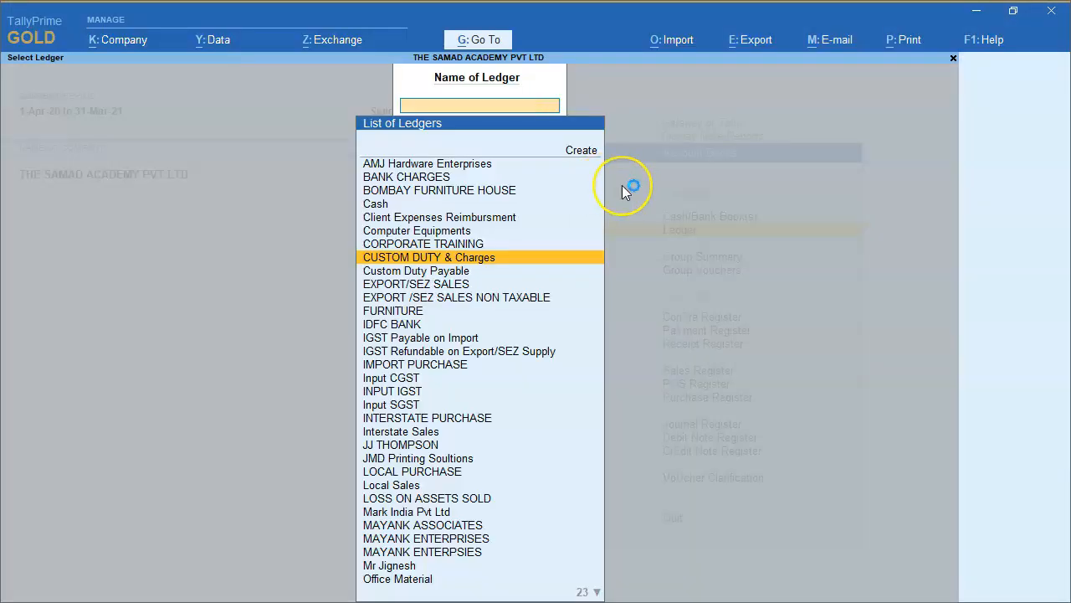
text(import)
key(Return)
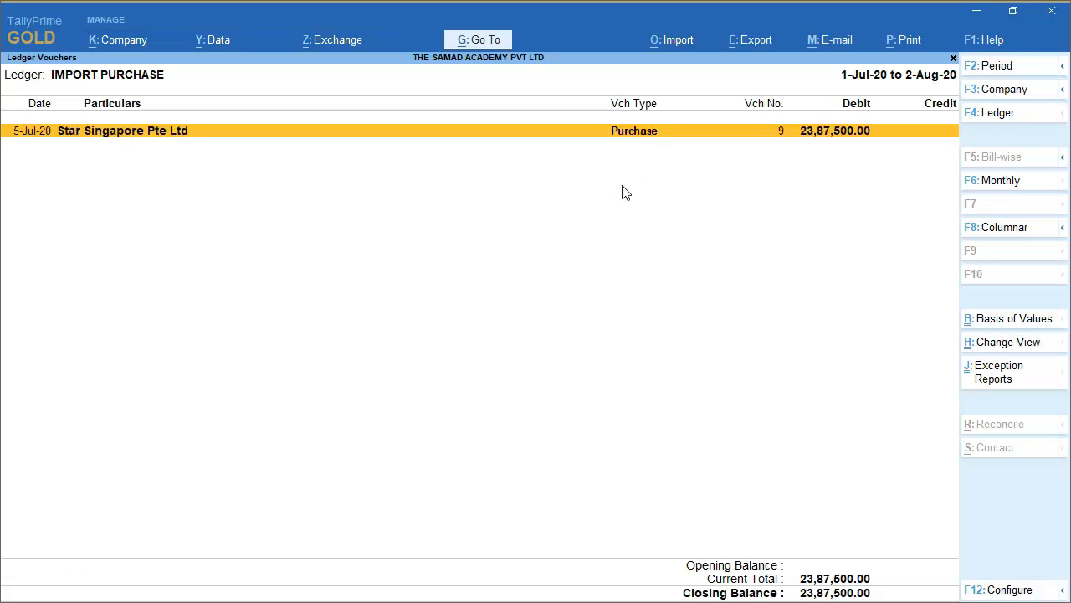
key(Escape)
key(Escape)
key(Escape)
key(Escape)
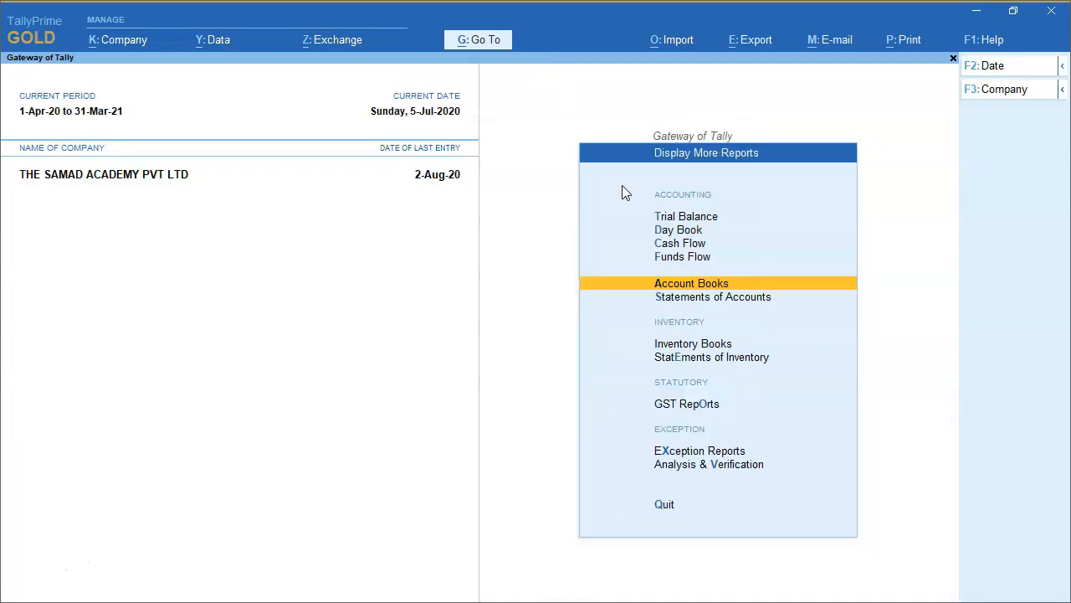
- Open the stock item selection from the inventory books
key(Up)
key(Up)
key(Up)
key(Down)
key(Down)
key(Down)
key(Return)
key(Down)
key(Down)
key(Down)
key(Down)
key(Down)
key(Down)
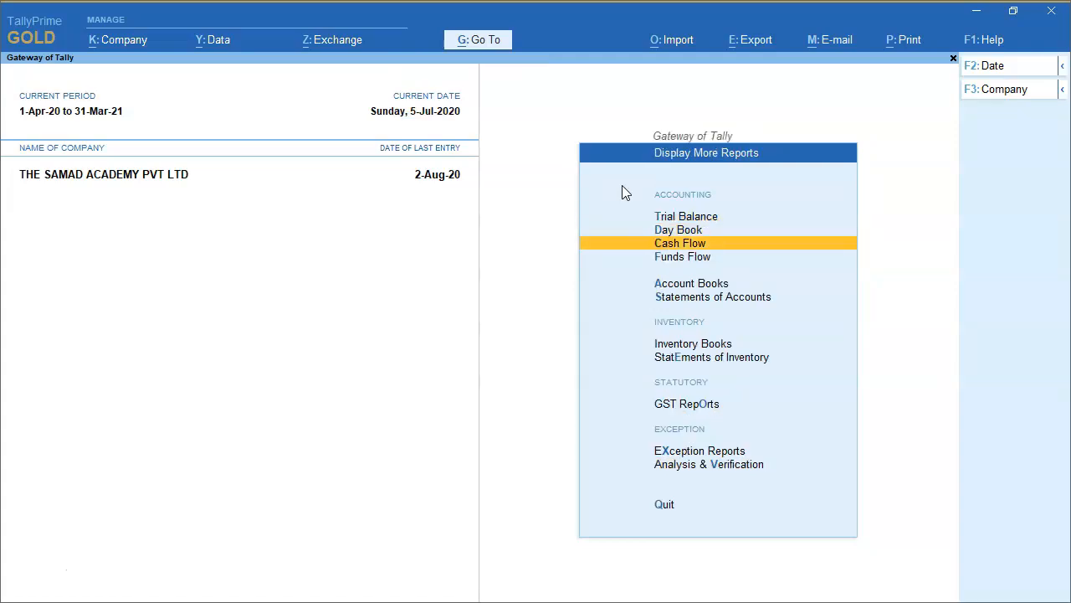
key(Return)
key(Return)
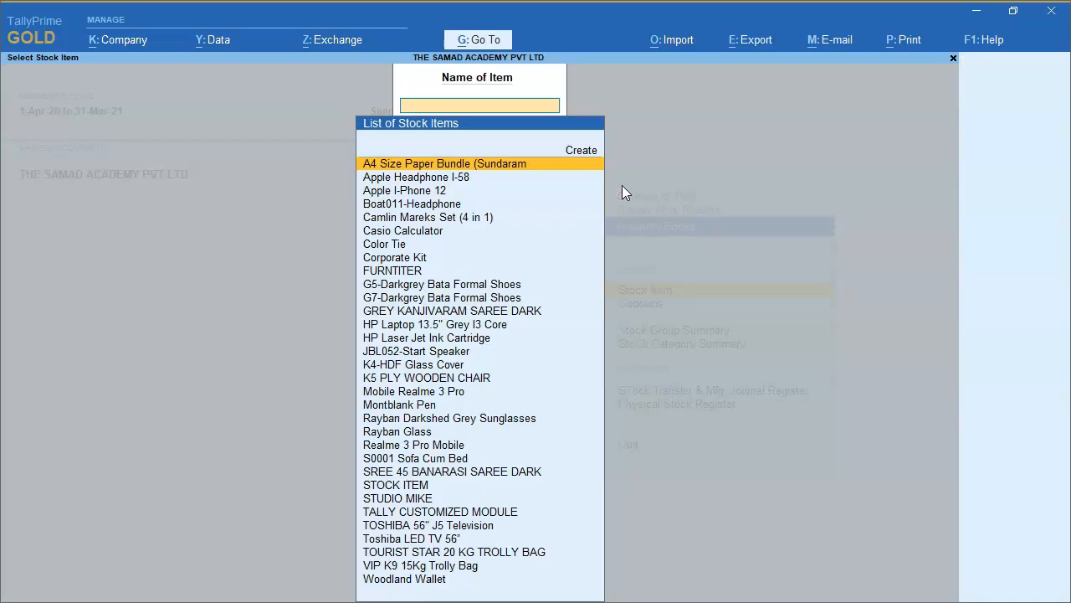
- Display the July stock vouchers for Apple Headphone I-58
text(App)
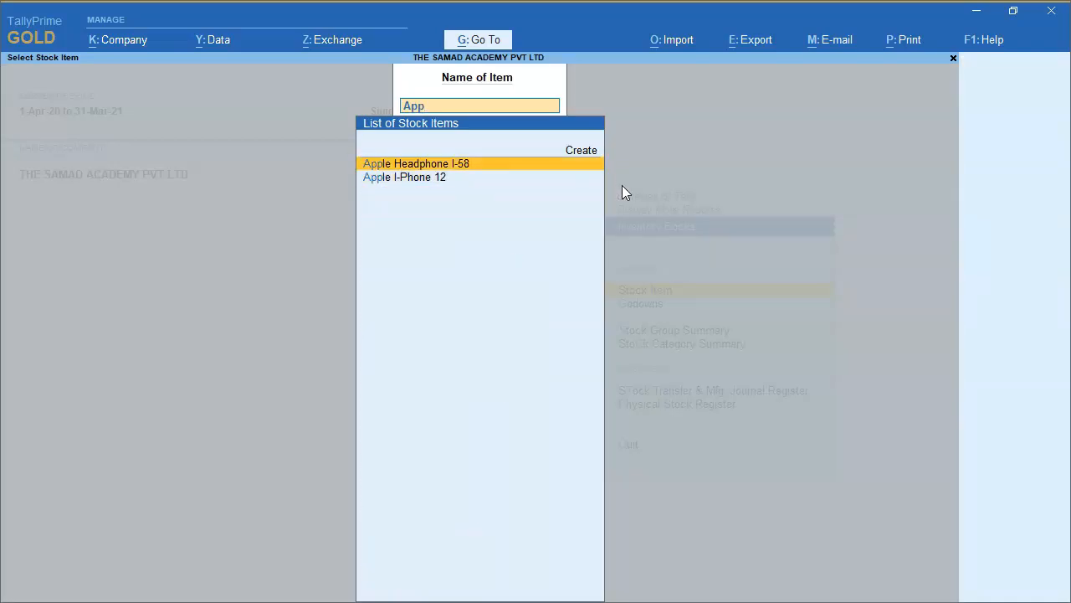
key(Return)
key(Up)
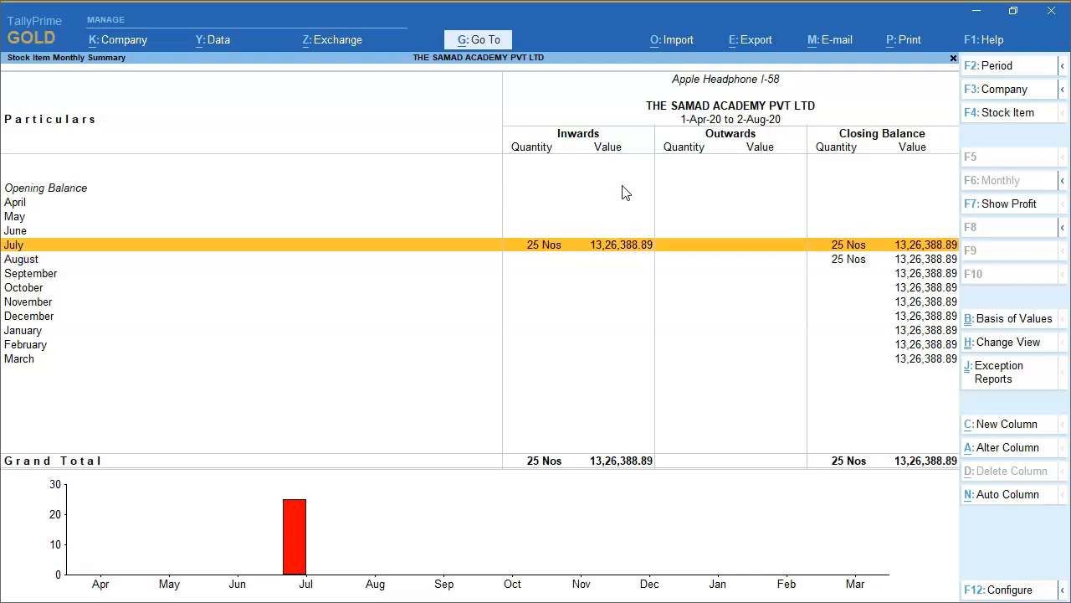
key(Return)
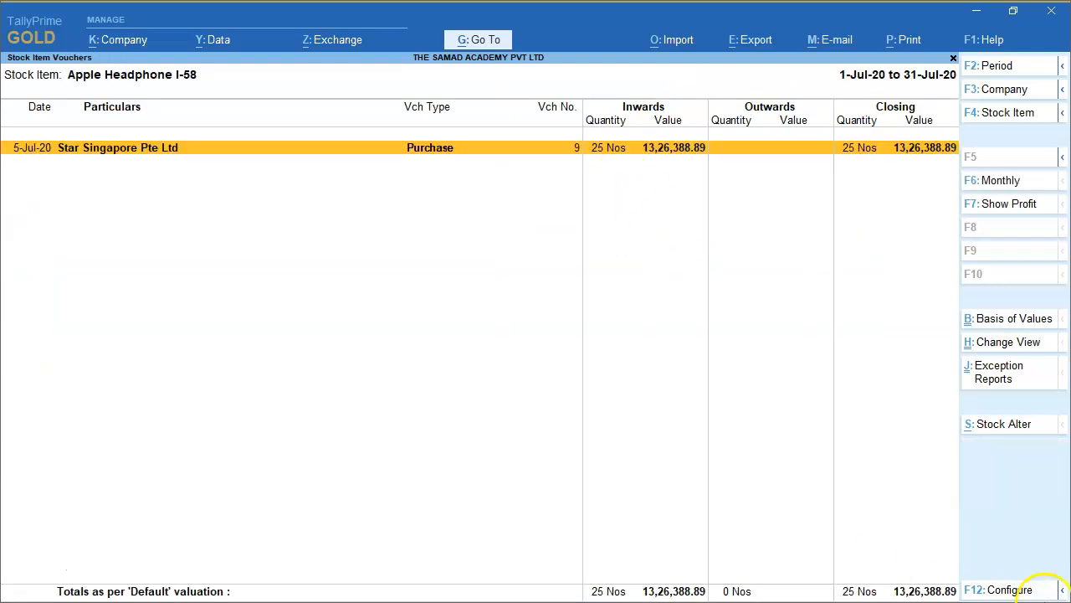
- Configure the stock item vouchers report with Show Rate set to Yes
click(1010, 591)
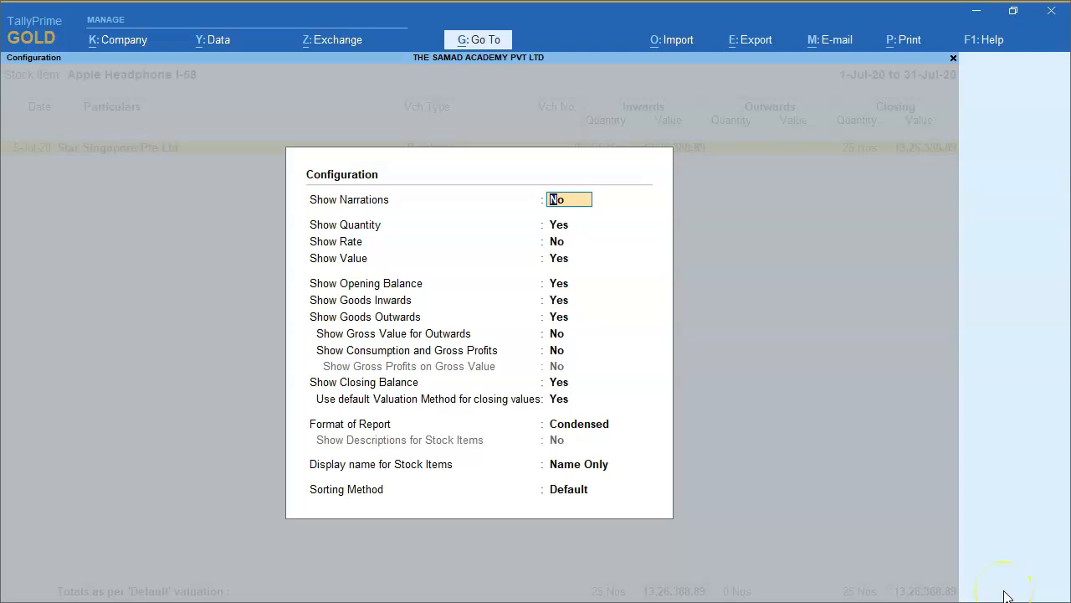
key(Return)
key(Return)
key(y)
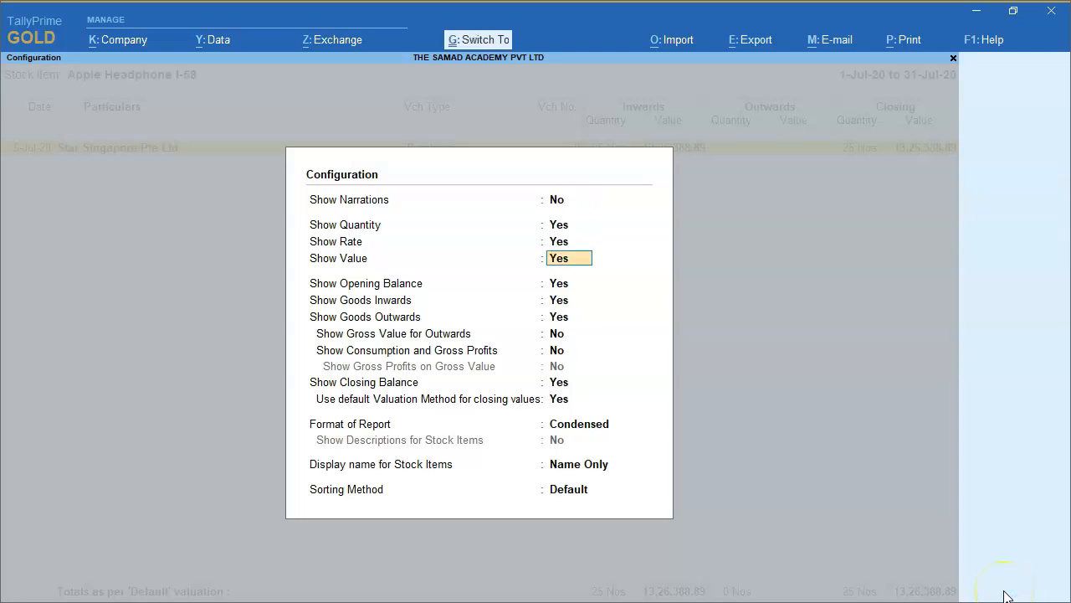
key(ctrl+a)
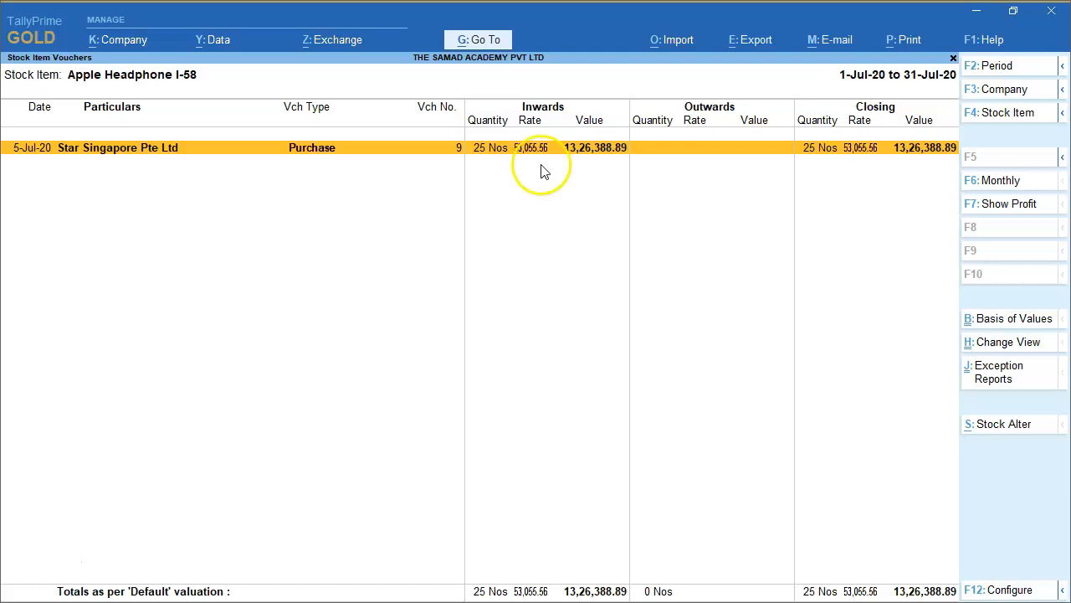
- Leave the Apple Headphone I-58 stock reports and return to the Gateway of Tally
key(Escape)
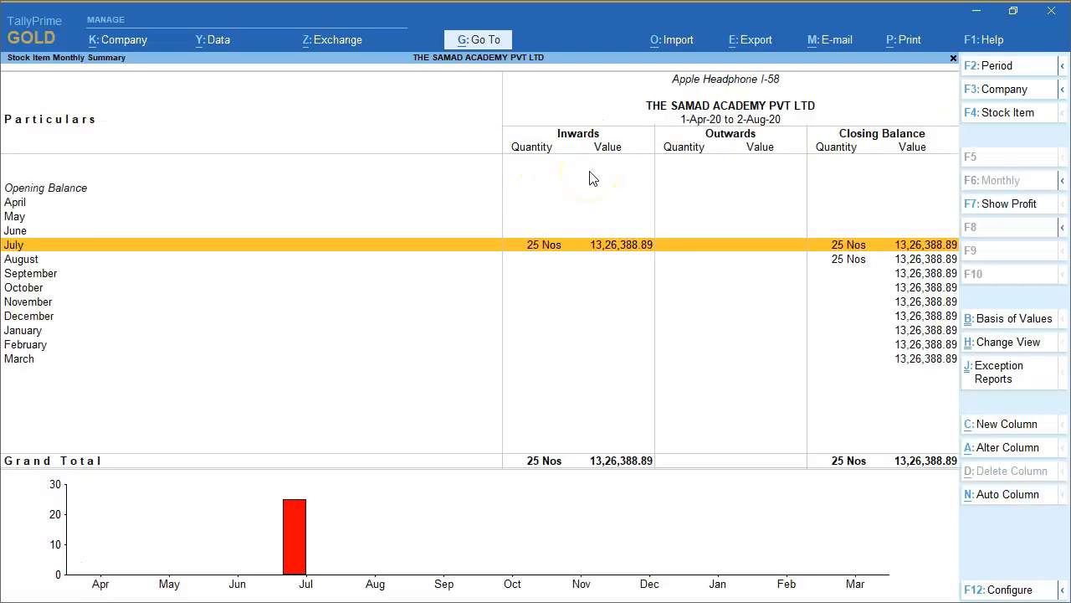
key(Escape)
key(Escape)
key(Escape)
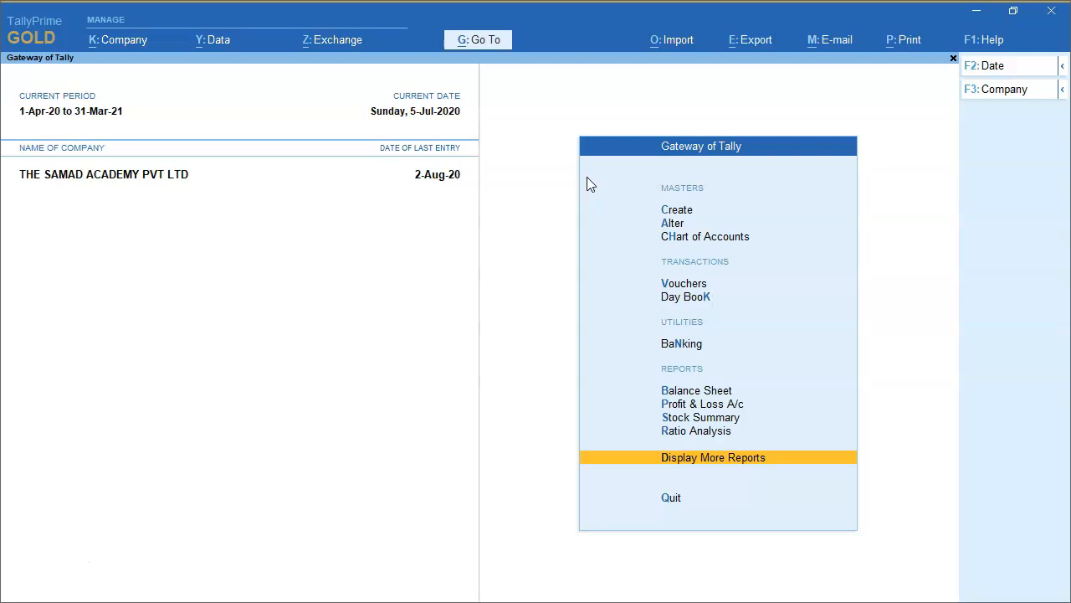
click(32, 570)
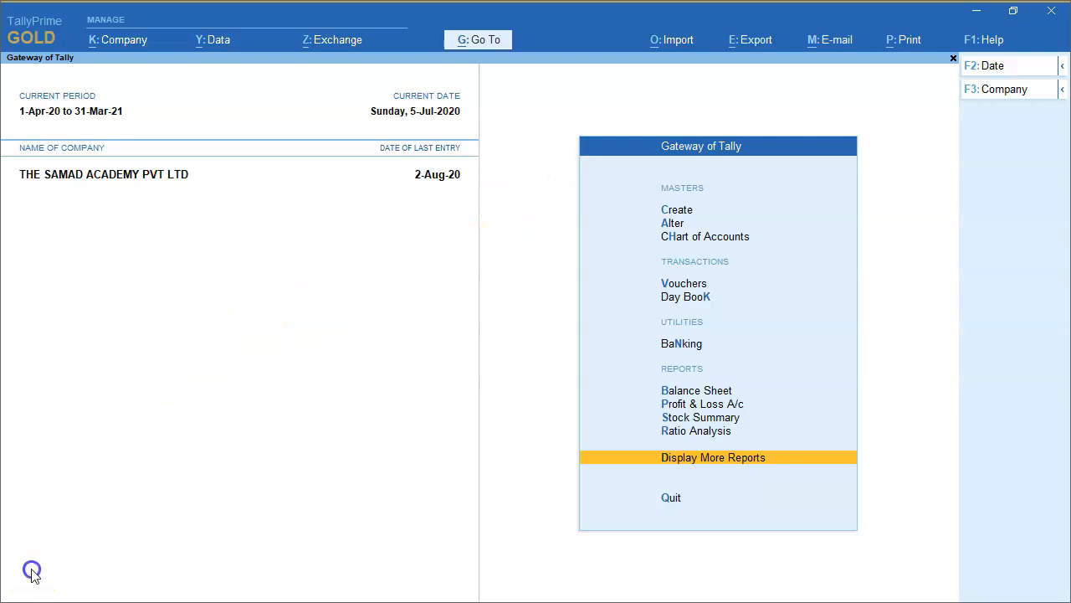